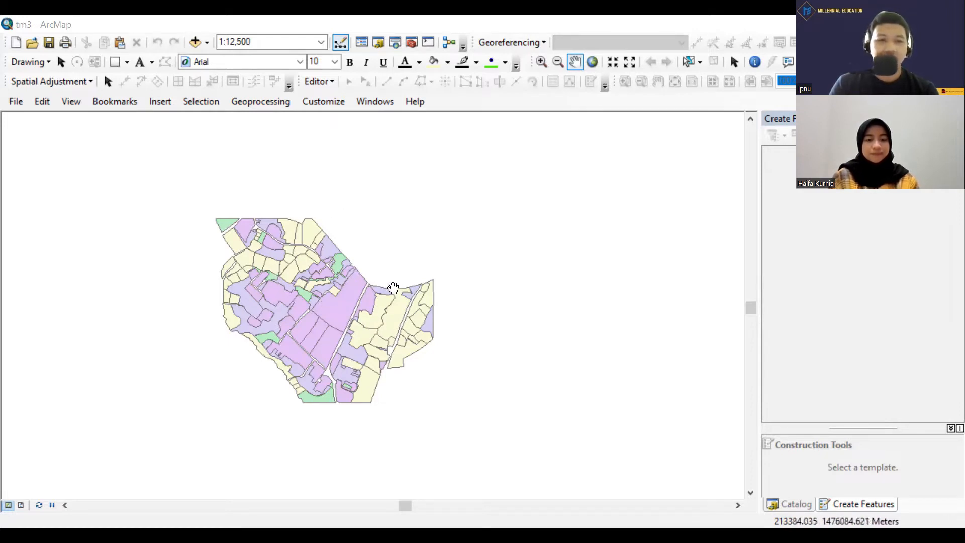
Apply the DGN 1995 Indonesia TM-3 Zone 47.2 coordinate system to the data frame, accepting it despite the differing data sources.
{"action": "left_click", "coordinate": [73, 106]}
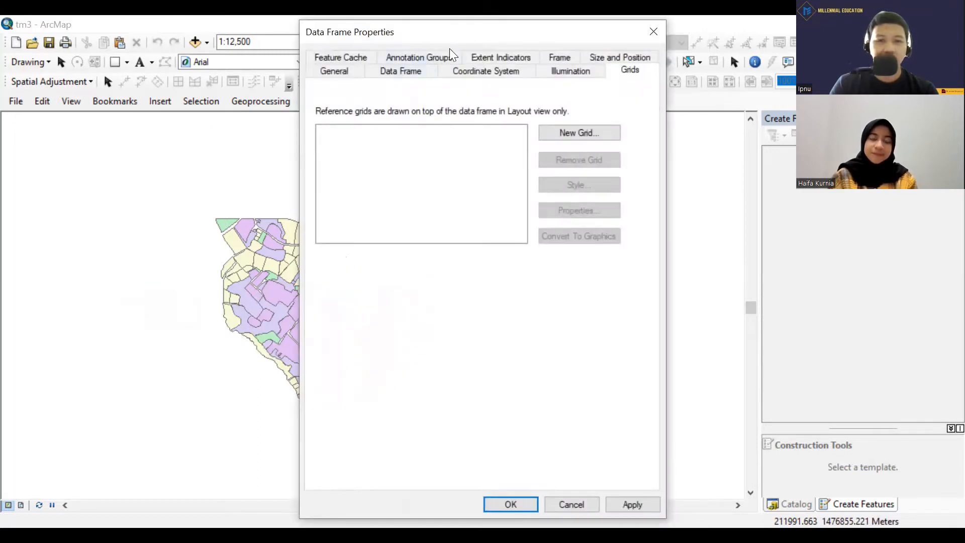
{"action": "left_click", "coordinate": [449, 74]}
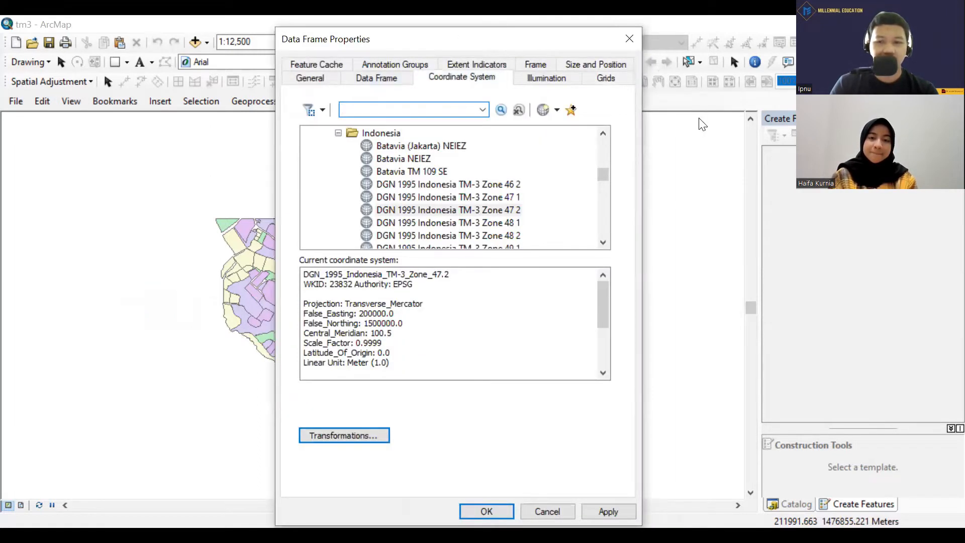
{"action": "left_click", "coordinate": [846, 451]}
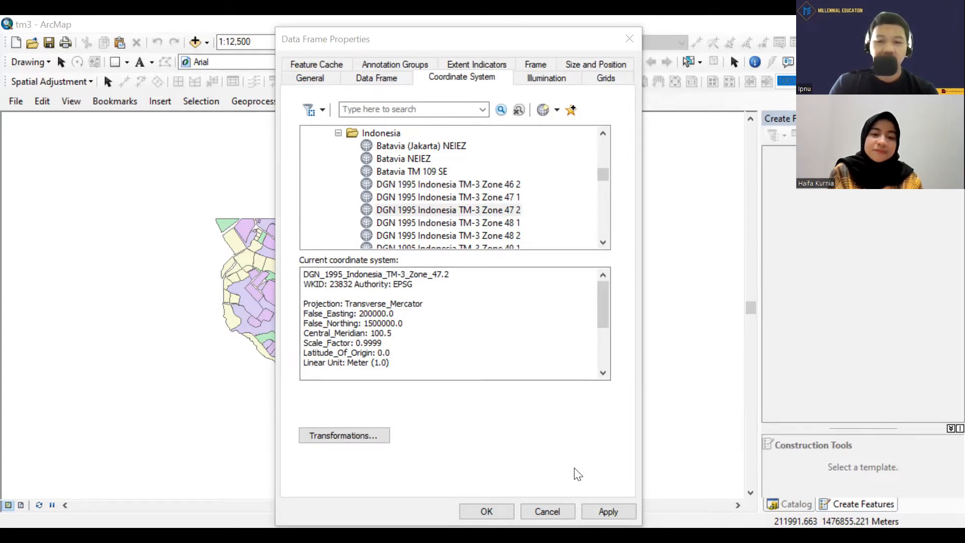
{"action": "left_click", "coordinate": [610, 509]}
{"action": "left_click", "coordinate": [345, 318]}
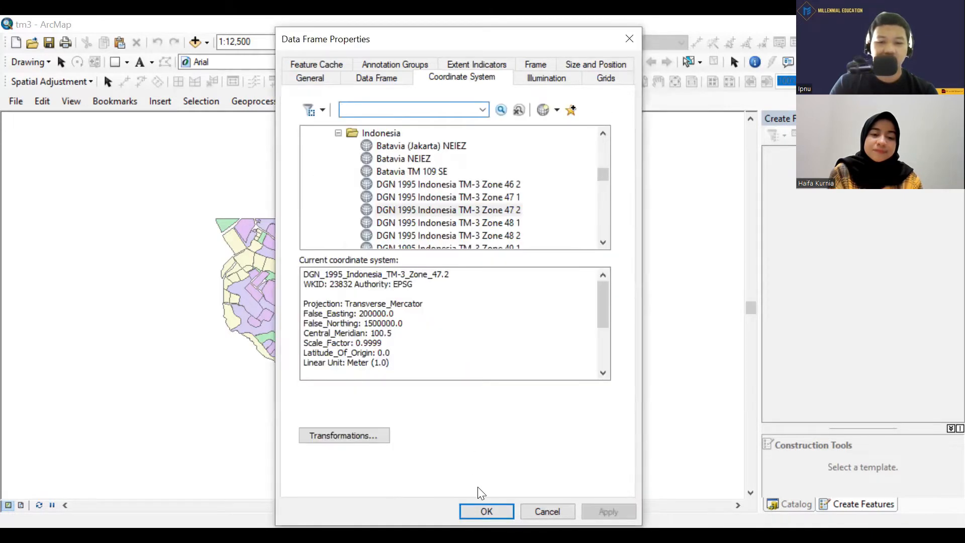
{"action": "left_click", "coordinate": [486, 511]}
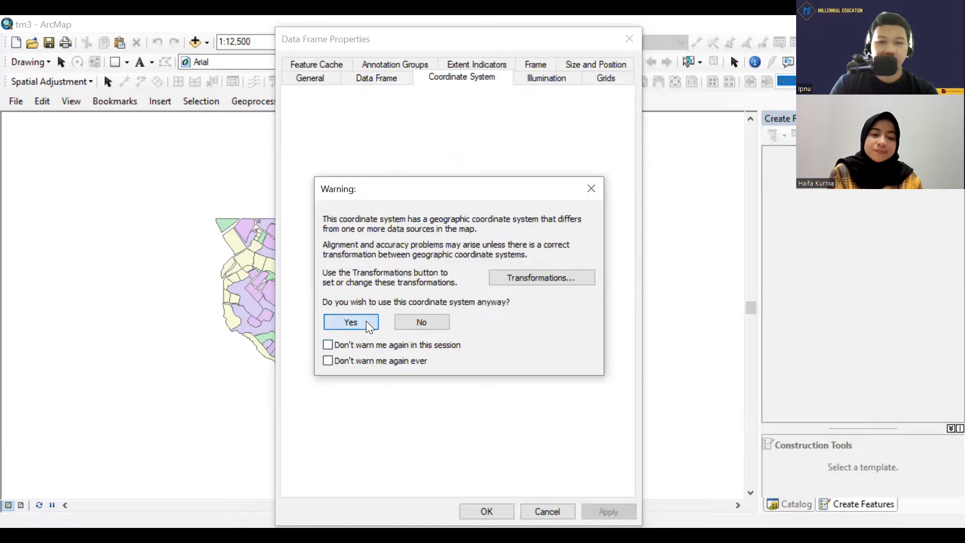
{"action": "left_click", "coordinate": [366, 320]}
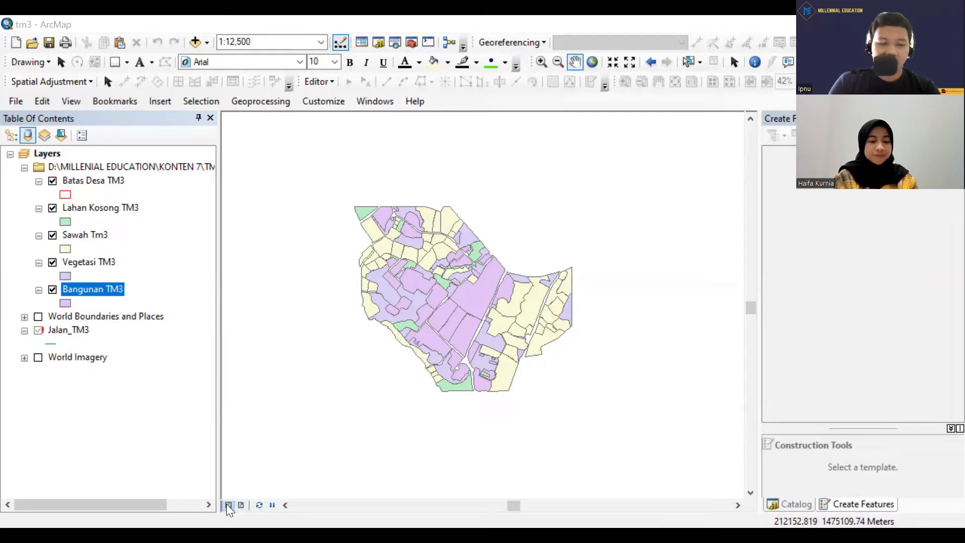
Hide the table of contents, switch to layout view, and set the paper to A4 in landscape orientation.
{"action": "left_click", "coordinate": [211, 117]}
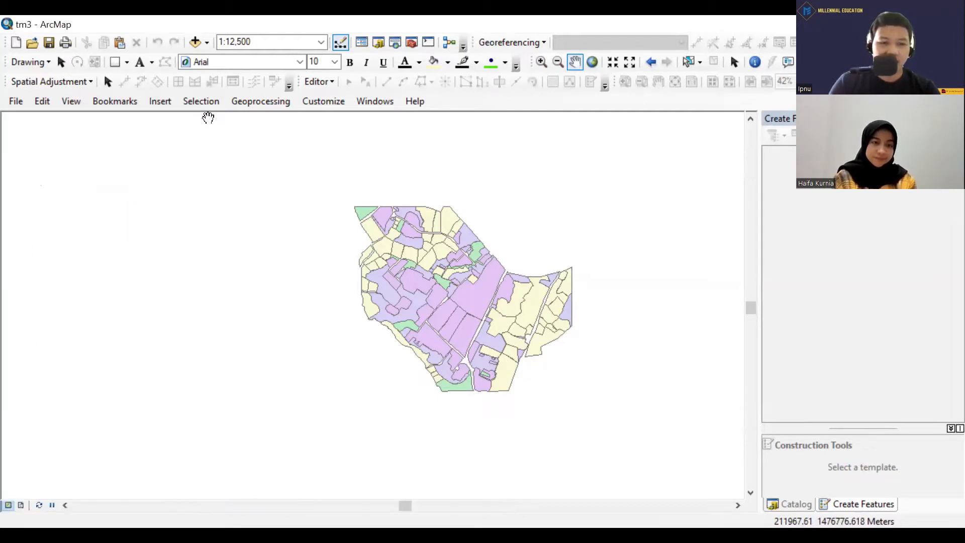
{"action": "left_click", "coordinate": [22, 505]}
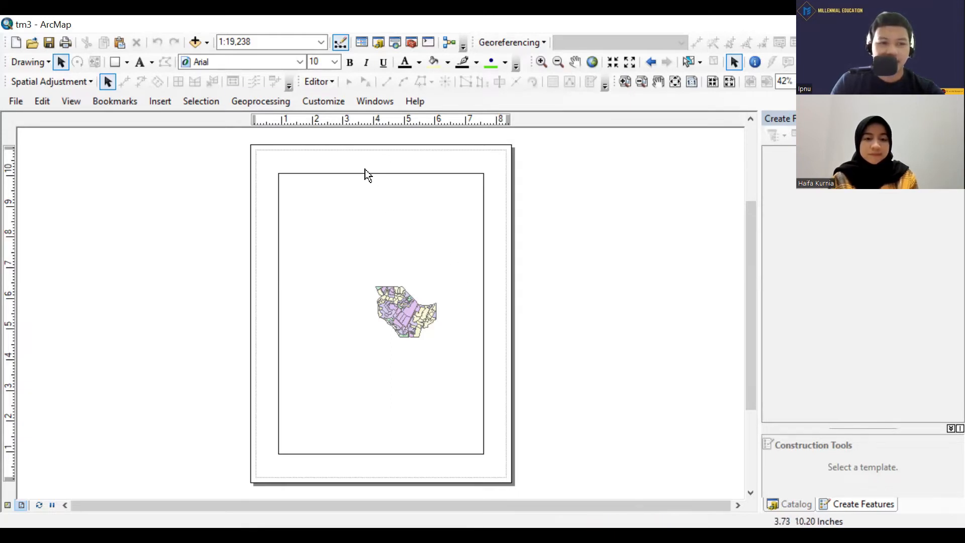
{"action": "left_click", "coordinate": [15, 103]}
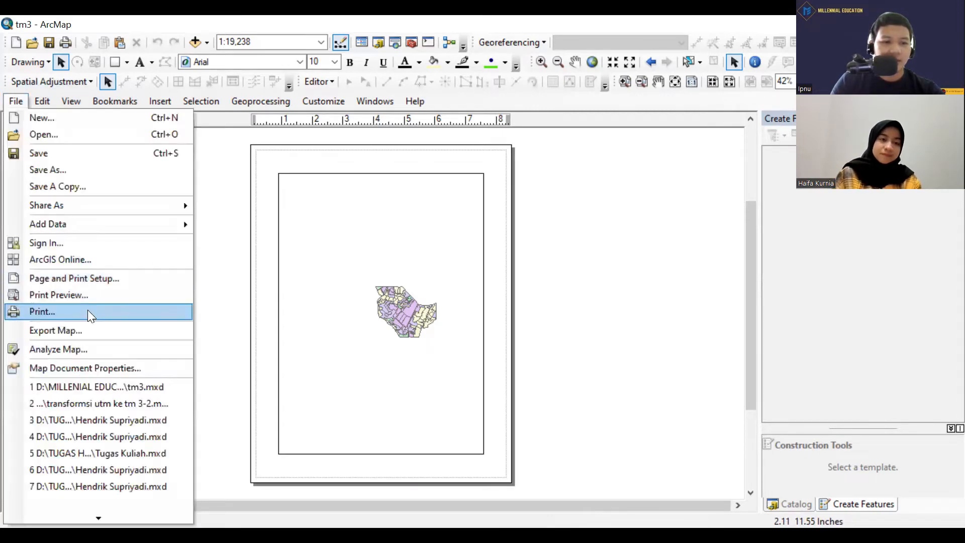
{"action": "left_click", "coordinate": [79, 279]}
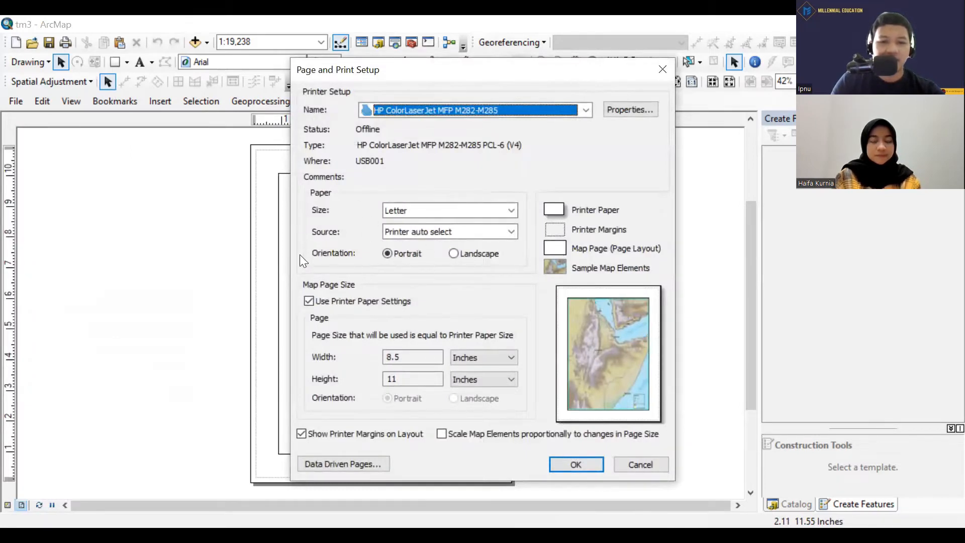
{"action": "left_click", "coordinate": [473, 211]}
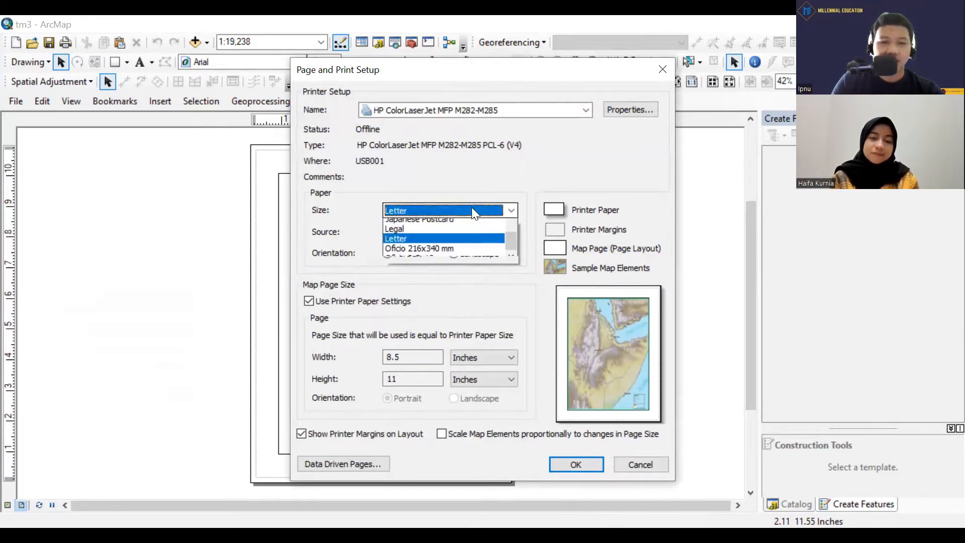
{"action": "scroll", "coordinate": [422, 266], "scroll_direction": "up", "scroll_amount": 2}
{"action": "scroll", "coordinate": [421, 262], "scroll_direction": "up", "scroll_amount": 3}
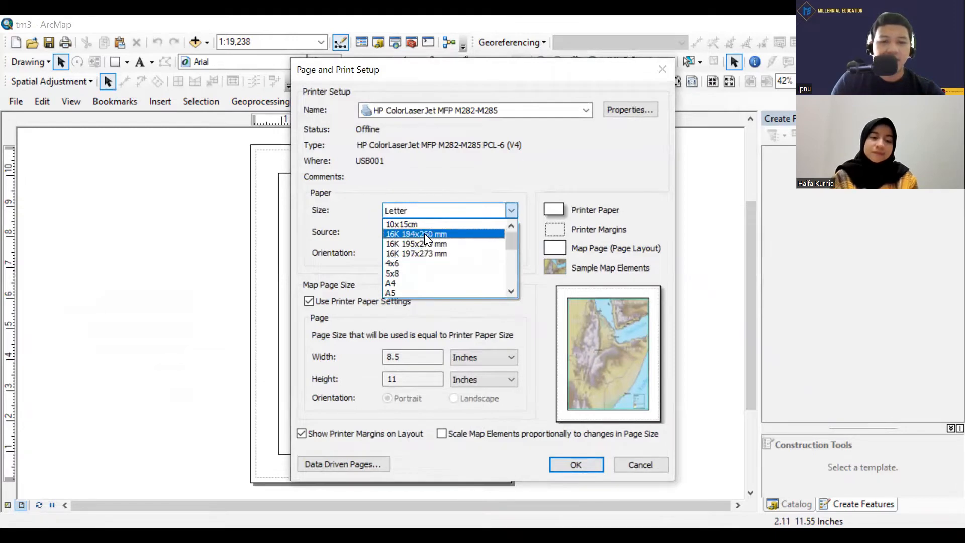
{"action": "scroll", "coordinate": [425, 236], "scroll_direction": "down", "scroll_amount": 1}
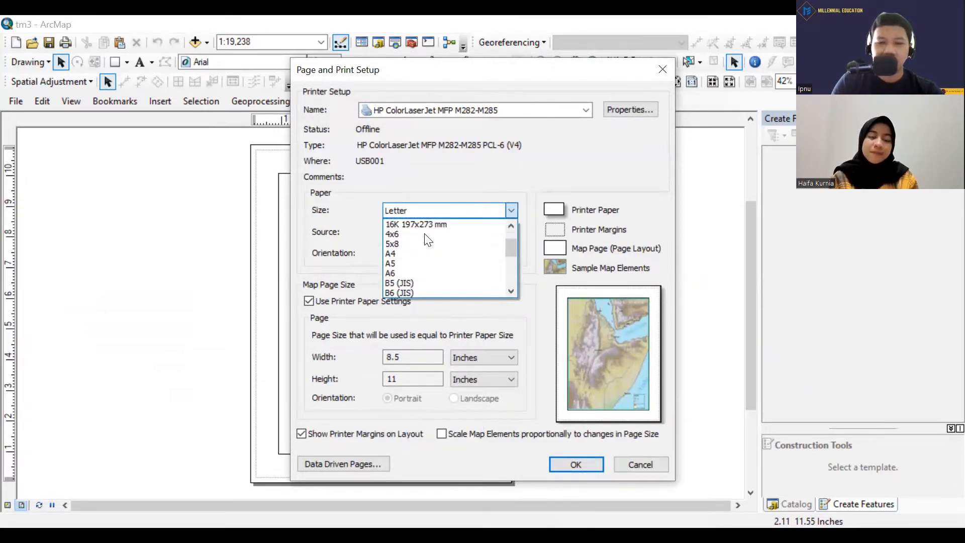
{"action": "left_click", "coordinate": [403, 248]}
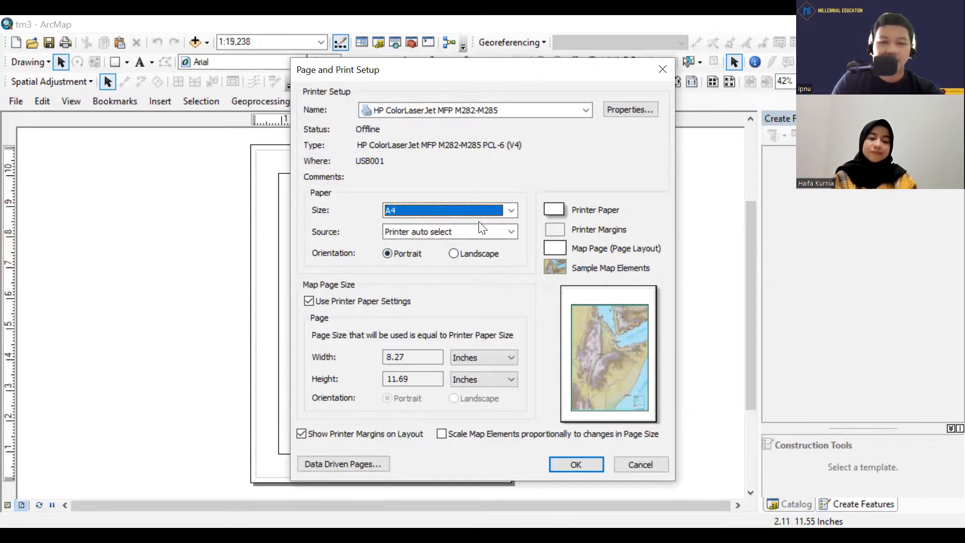
{"action": "left_click", "coordinate": [453, 253]}
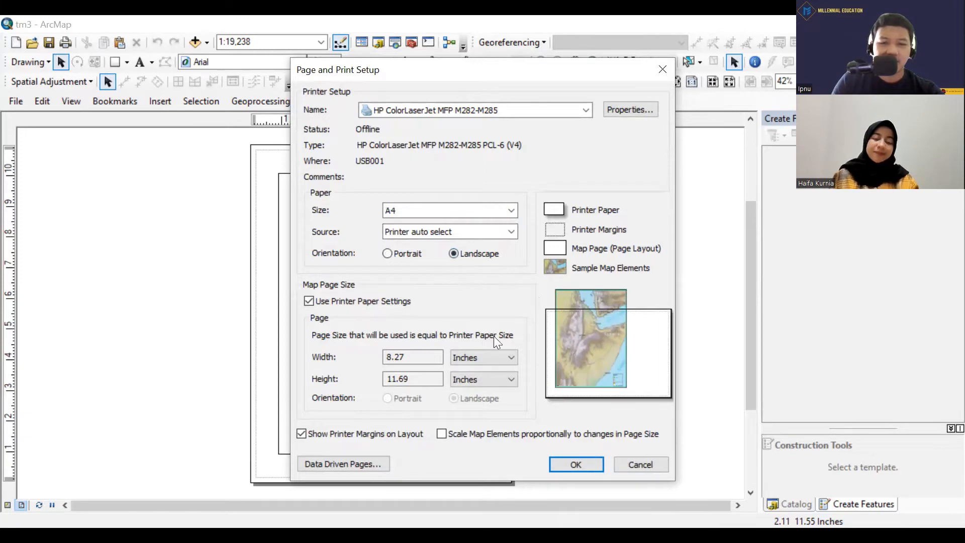
Set the map page's width and height units to centimeters and apply the page setup.
{"action": "scroll", "coordinate": [479, 357], "scroll_direction": "down", "scroll_amount": 1}
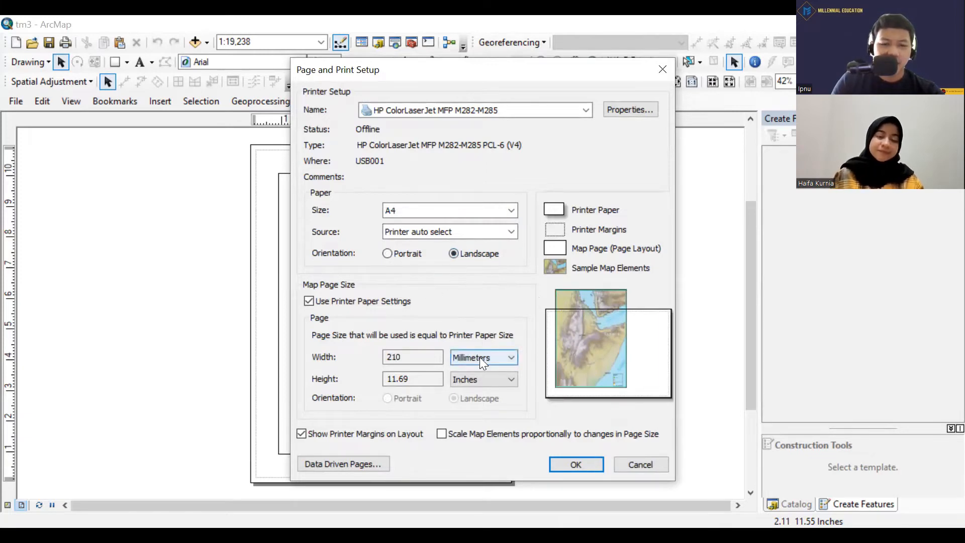
{"action": "left_click", "coordinate": [505, 355]}
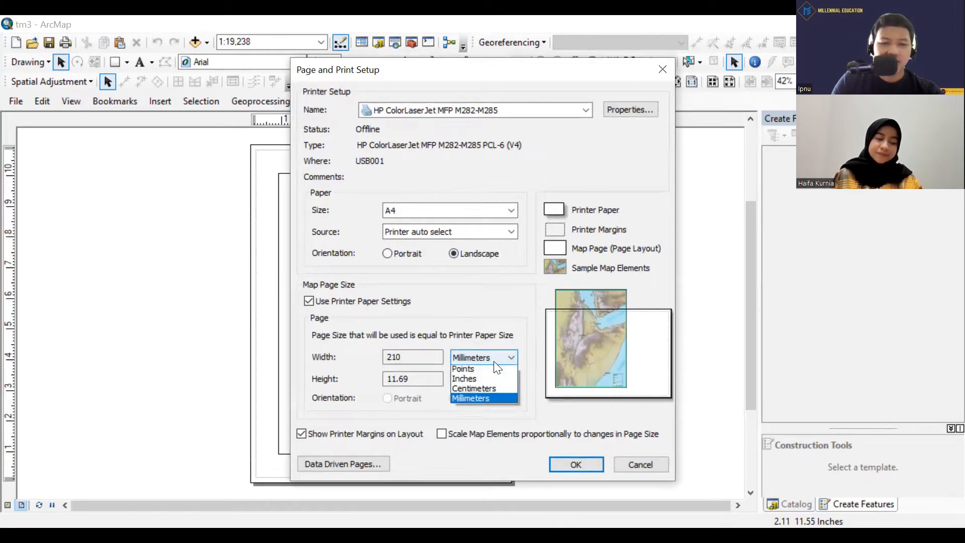
{"action": "left_click", "coordinate": [489, 391]}
{"action": "left_click", "coordinate": [464, 378]}
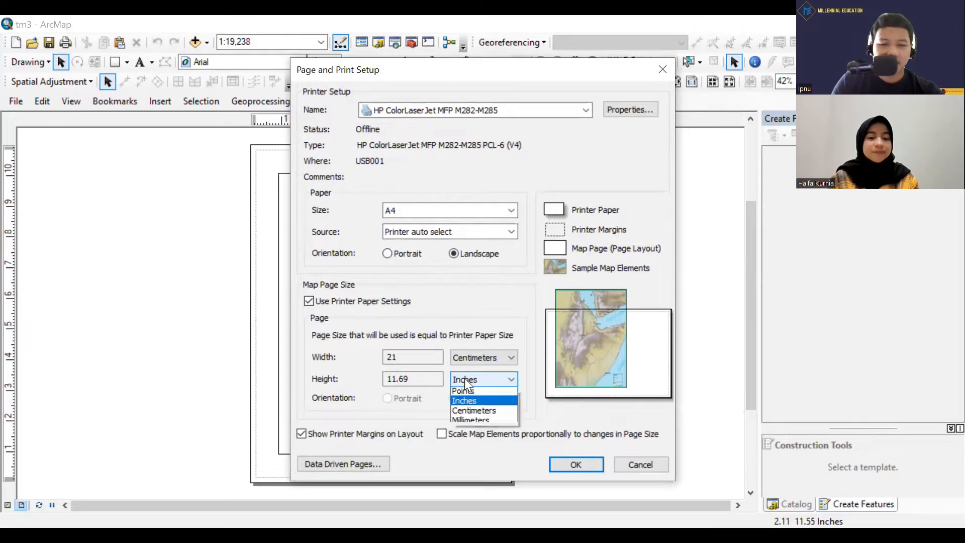
{"action": "left_click", "coordinate": [473, 408]}
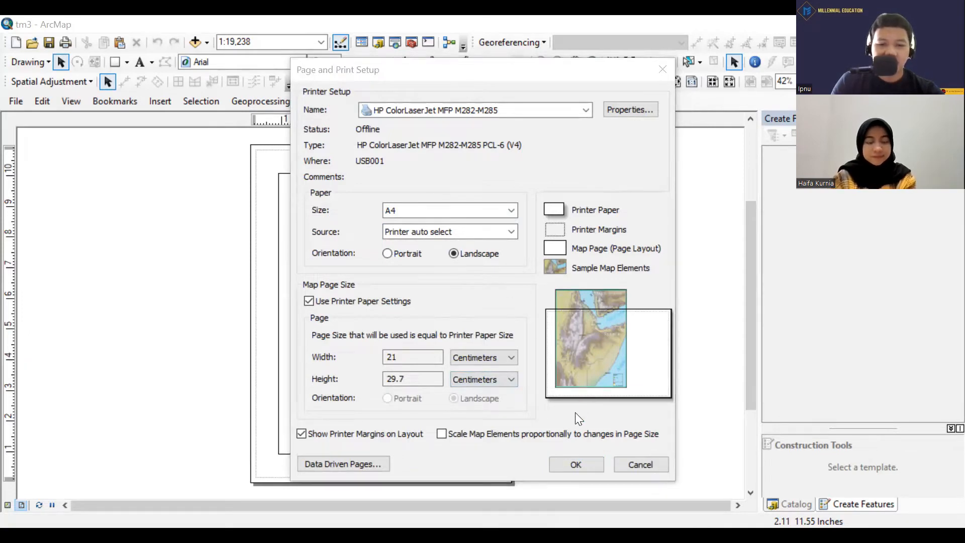
{"action": "left_click", "coordinate": [579, 466]}
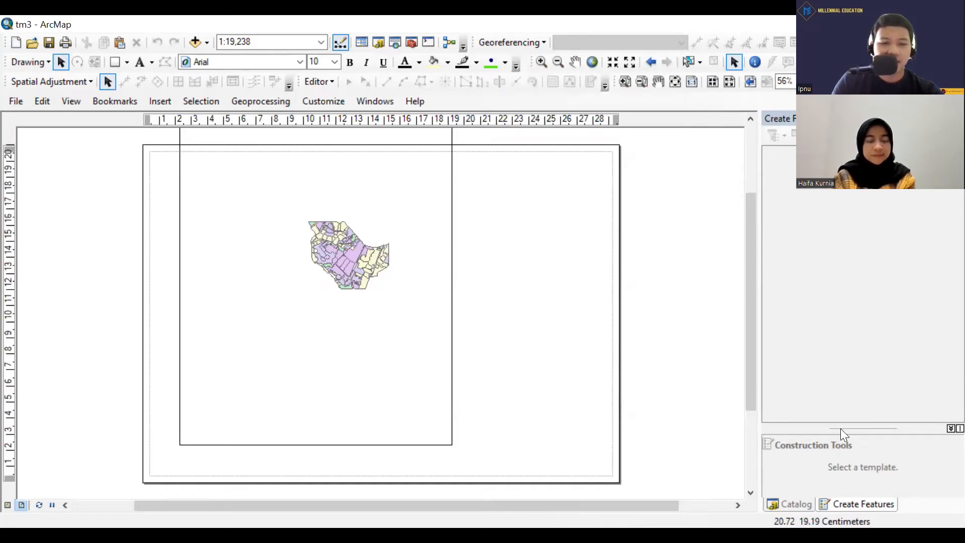
Resize the data frame to about 18 by 19 cm so it fits inside the left part of the landscape page.
{"action": "scroll", "coordinate": [518, 214], "scroll_direction": "up", "scroll_amount": 2}
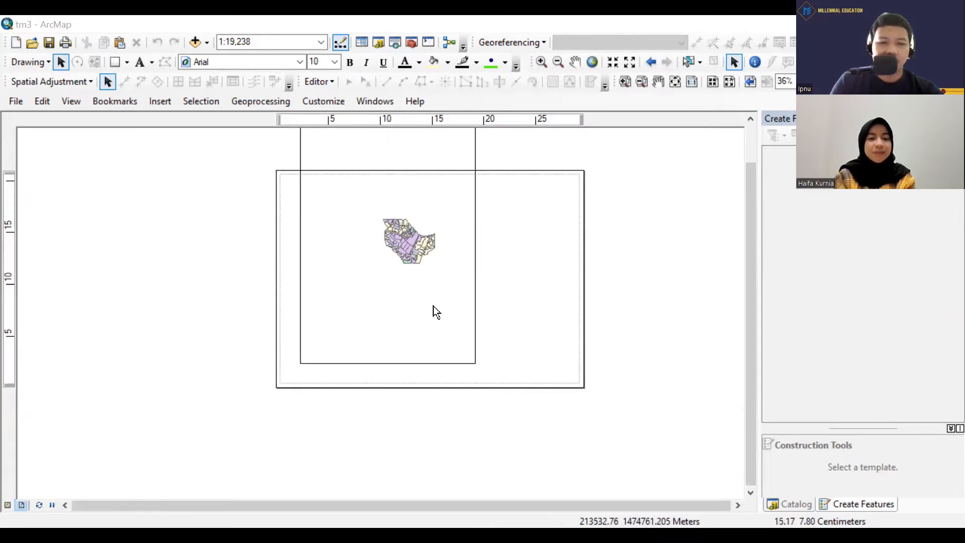
{"action": "scroll", "coordinate": [515, 186], "scroll_direction": "up", "scroll_amount": 2}
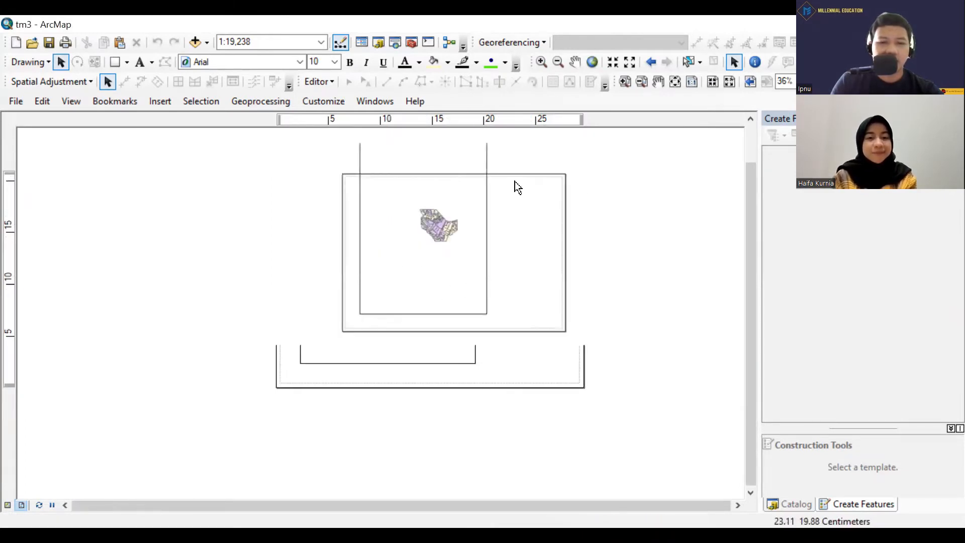
{"action": "scroll", "coordinate": [522, 191], "scroll_direction": "down", "scroll_amount": 2}
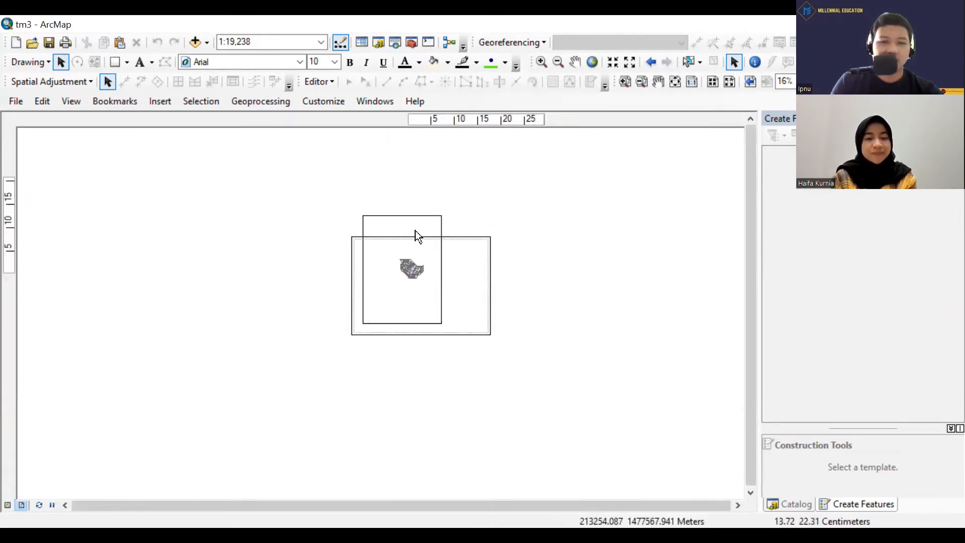
{"action": "left_click", "coordinate": [421, 206]}
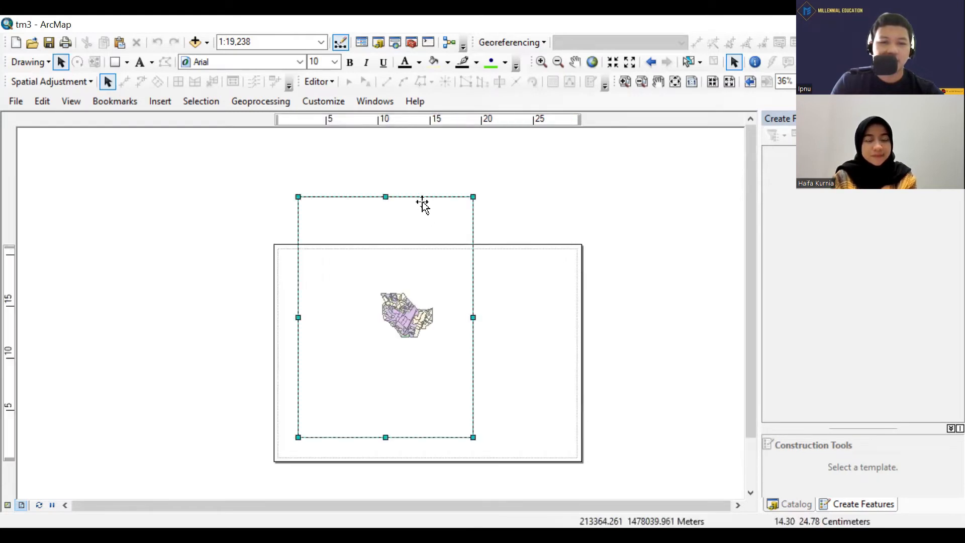
{"action": "left_click_drag", "start_coordinate": [386, 197], "coordinate": [385, 267]}
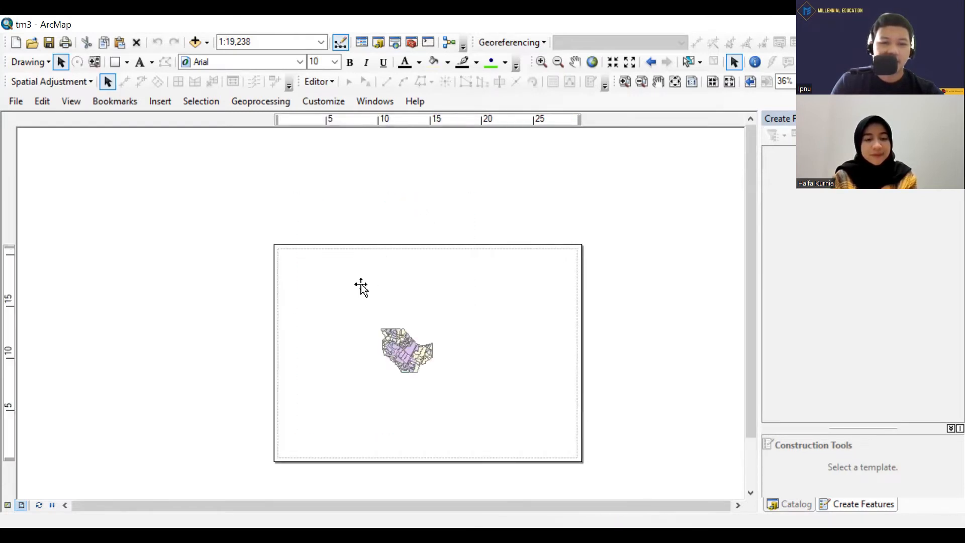
{"action": "left_click_drag", "start_coordinate": [299, 358], "coordinate": [295, 357]}
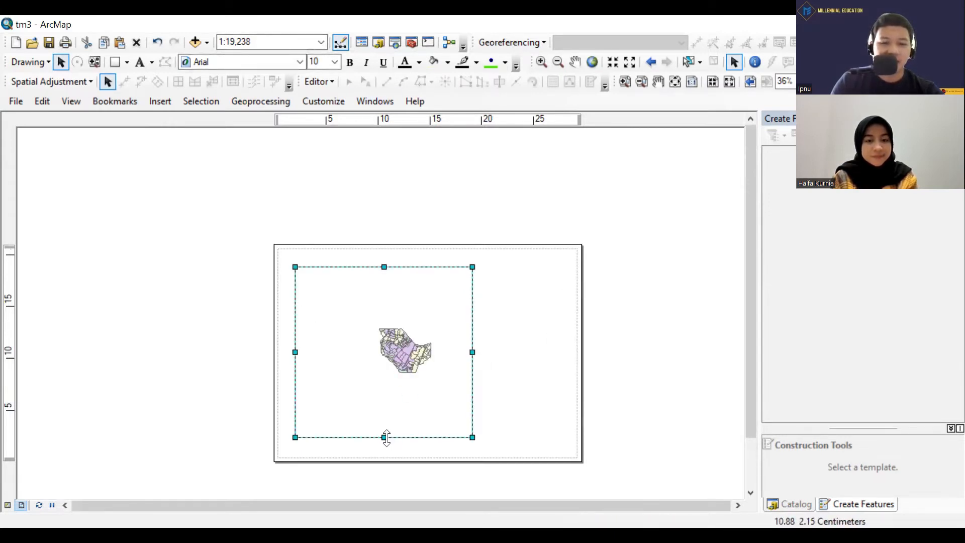
{"action": "left_click_drag", "start_coordinate": [384, 437], "coordinate": [383, 451]}
{"action": "left_click_drag", "start_coordinate": [295, 360], "coordinate": [287, 374]}
{"action": "left_click_drag", "start_coordinate": [376, 267], "coordinate": [377, 252]}
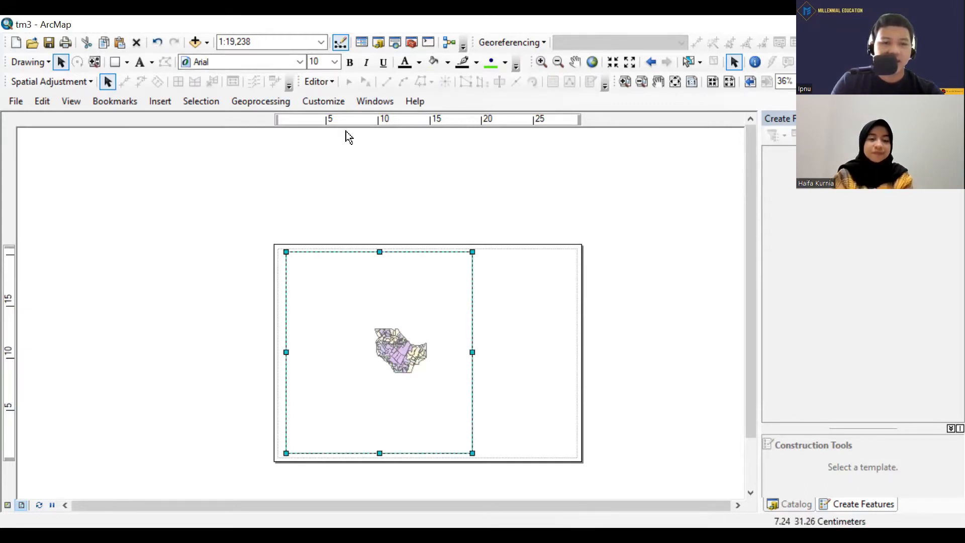
Set the map scale of the data frame to 1:8,000.
{"action": "left_click", "coordinate": [320, 42]}
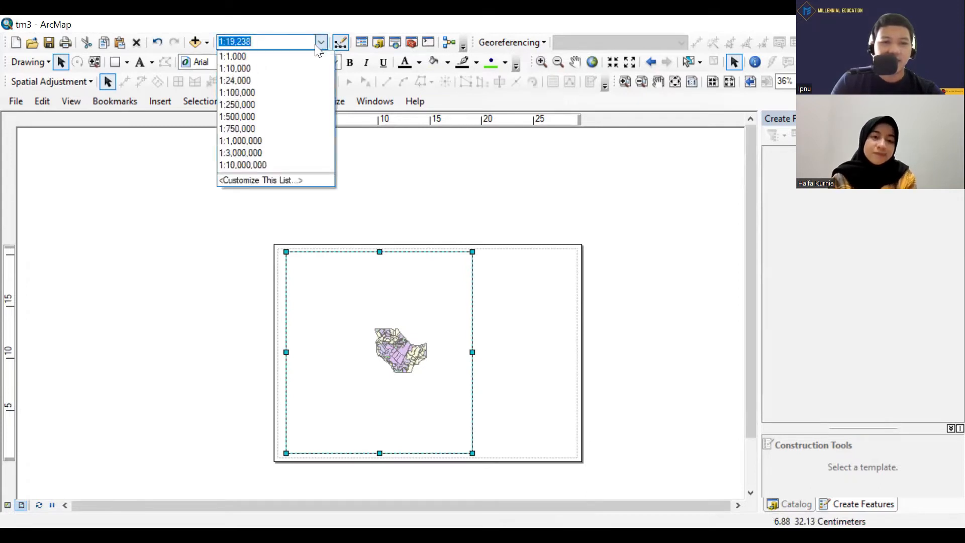
{"action": "left_click", "coordinate": [269, 42]}
{"action": "left_click_drag", "start_coordinate": [278, 41], "coordinate": [228, 53]}
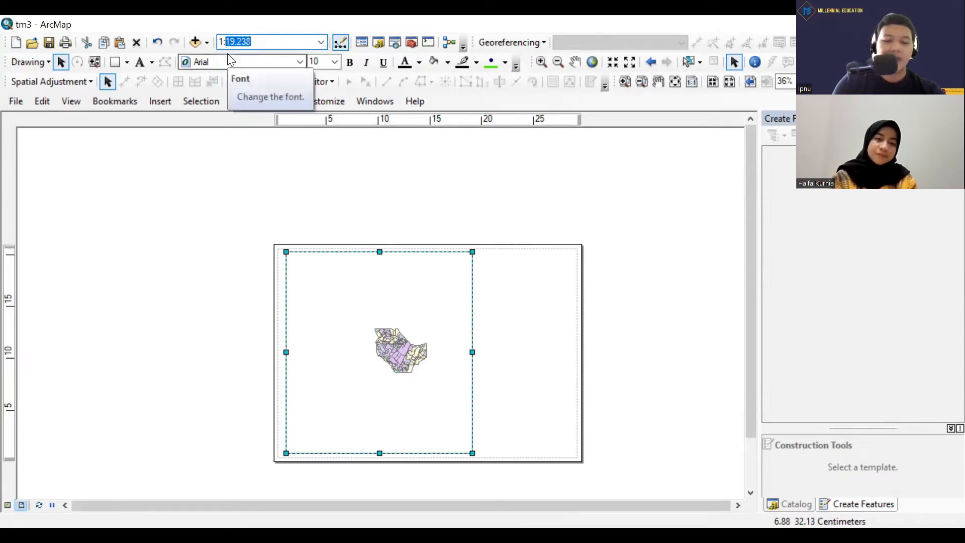
{"action": "type", "text": "8000"}
{"action": "key", "text": "Return"}
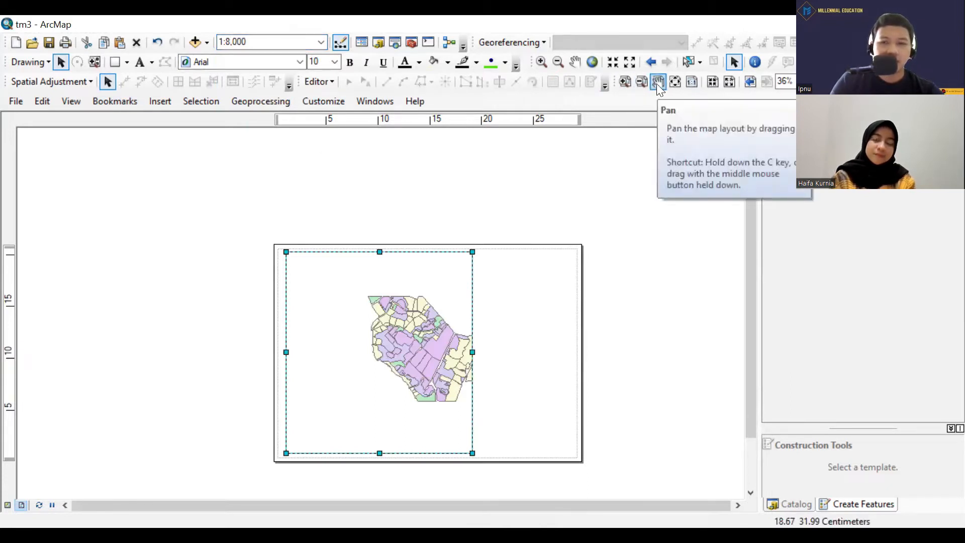
Move the map within the data frame so the whole village area sits centred inside it.
{"action": "left_click", "coordinate": [574, 61]}
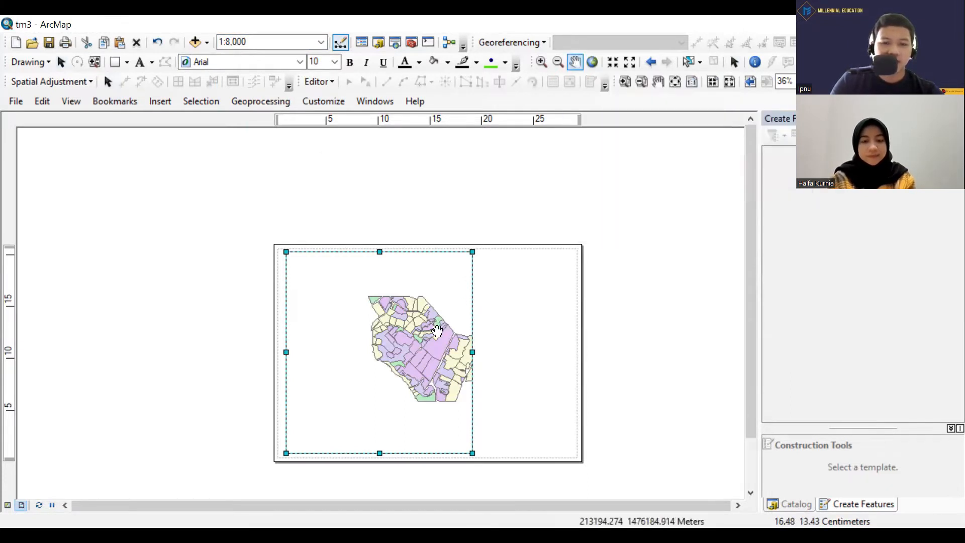
{"action": "left_click_drag", "start_coordinate": [420, 344], "coordinate": [378, 348]}
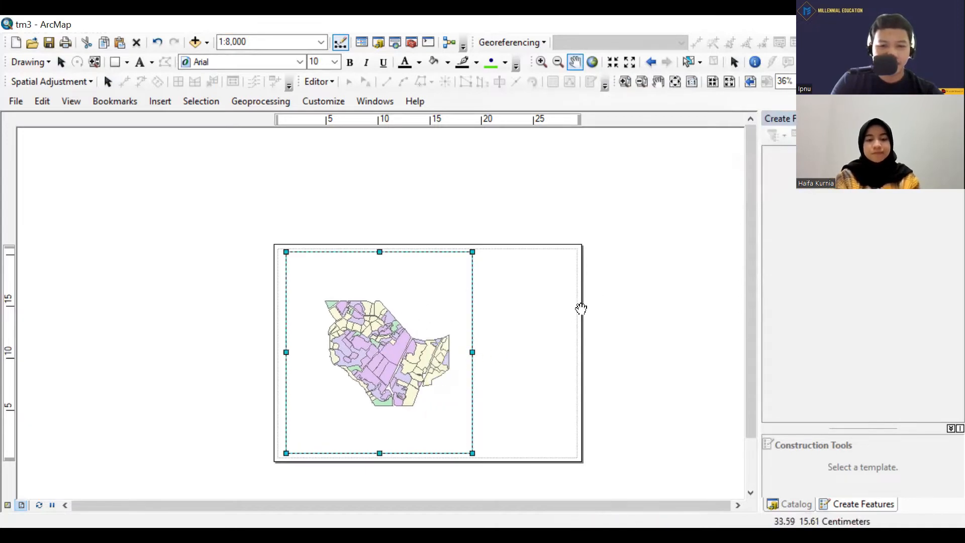
{"action": "scroll", "coordinate": [489, 284], "scroll_direction": "up", "scroll_amount": 2}
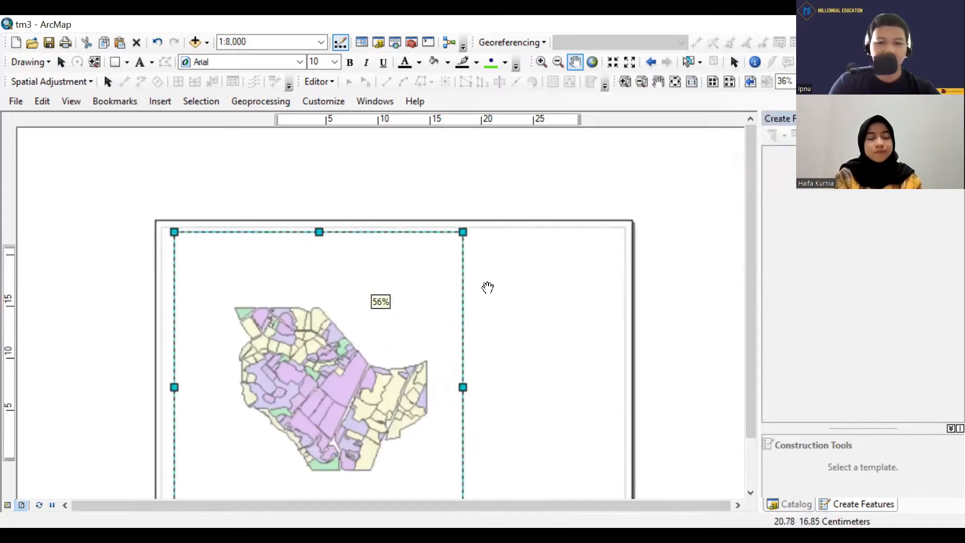
{"action": "left_click_drag", "start_coordinate": [527, 267], "coordinate": [525, 196]}
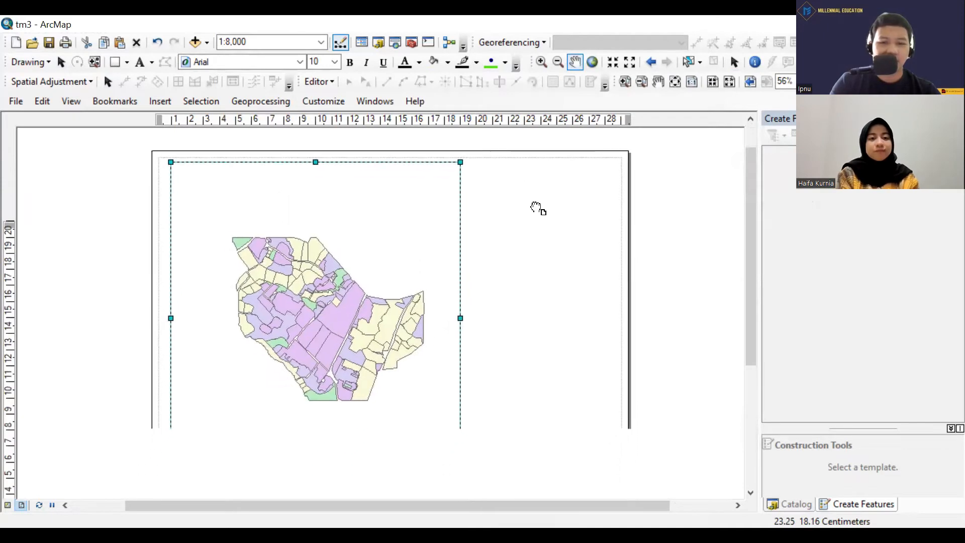
{"action": "scroll", "coordinate": [524, 195], "scroll_direction": "up", "scroll_amount": 1}
{"action": "scroll", "coordinate": [524, 195], "scroll_direction": "down", "scroll_amount": 1}
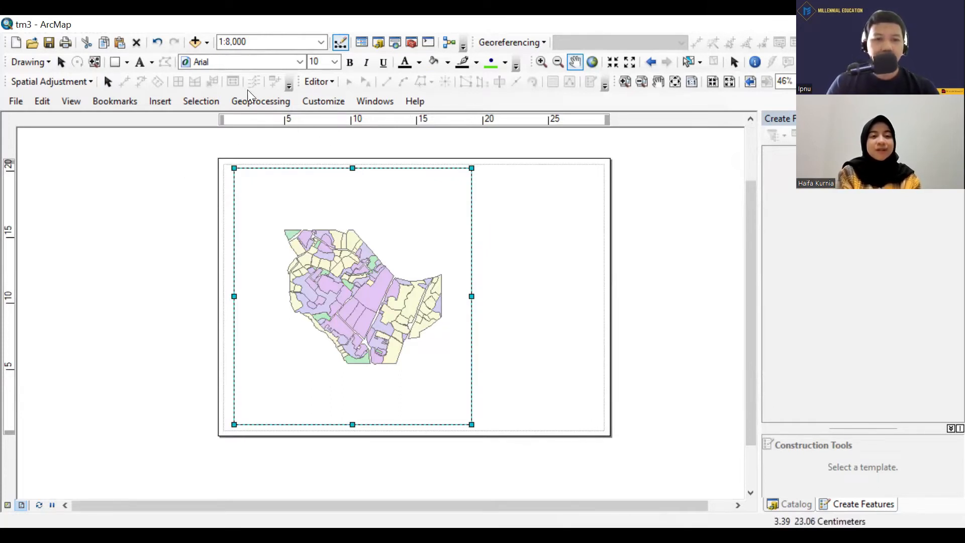
Set the map scale of the data frame to 1:7,000.
{"action": "left_click", "coordinate": [251, 41]}
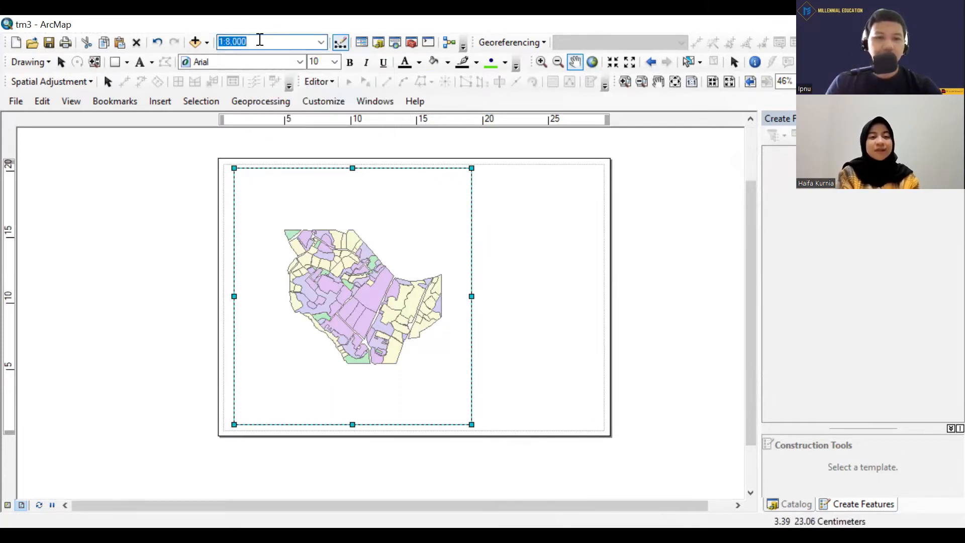
{"action": "left_click", "coordinate": [258, 41]}
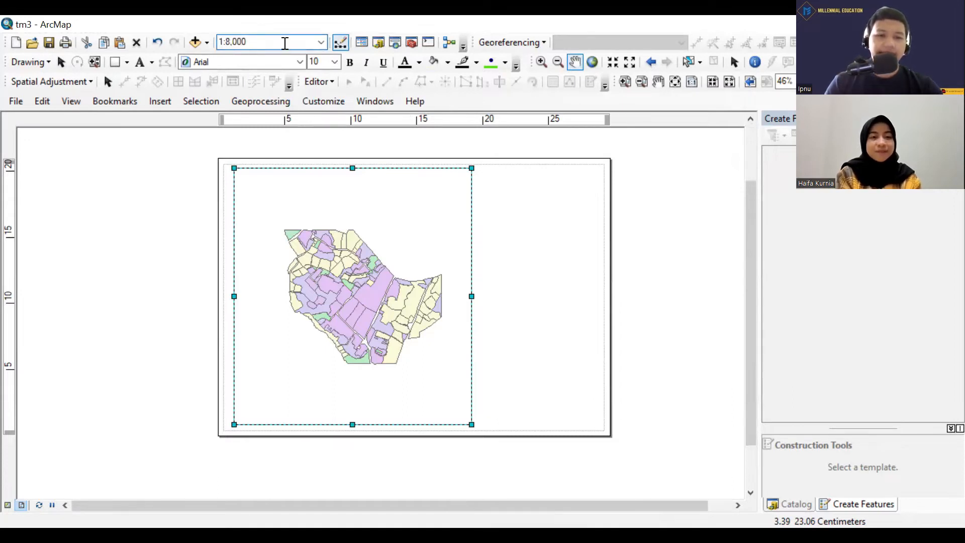
{"action": "left_click_drag", "start_coordinate": [247, 41], "coordinate": [226, 49]}
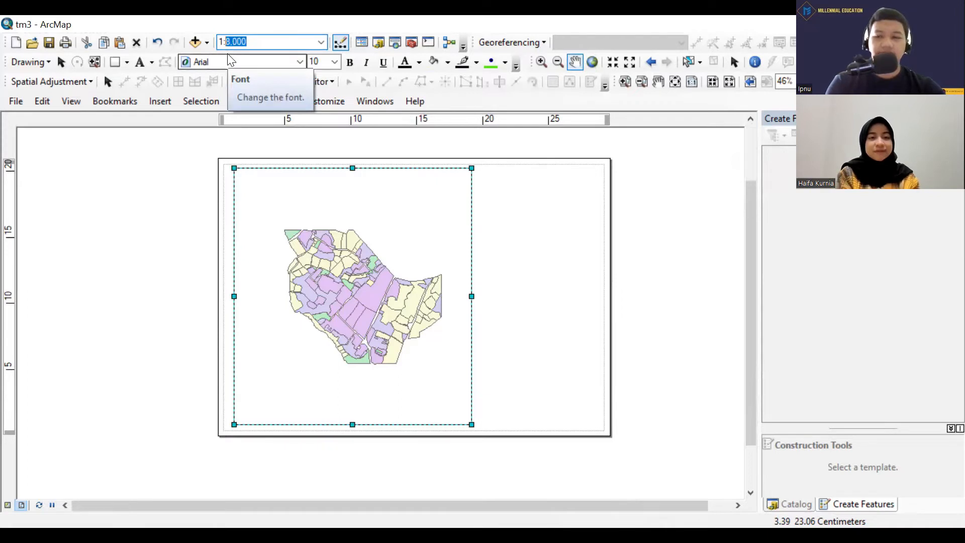
{"action": "type", "text": "7000"}
{"action": "key", "text": "Return"}
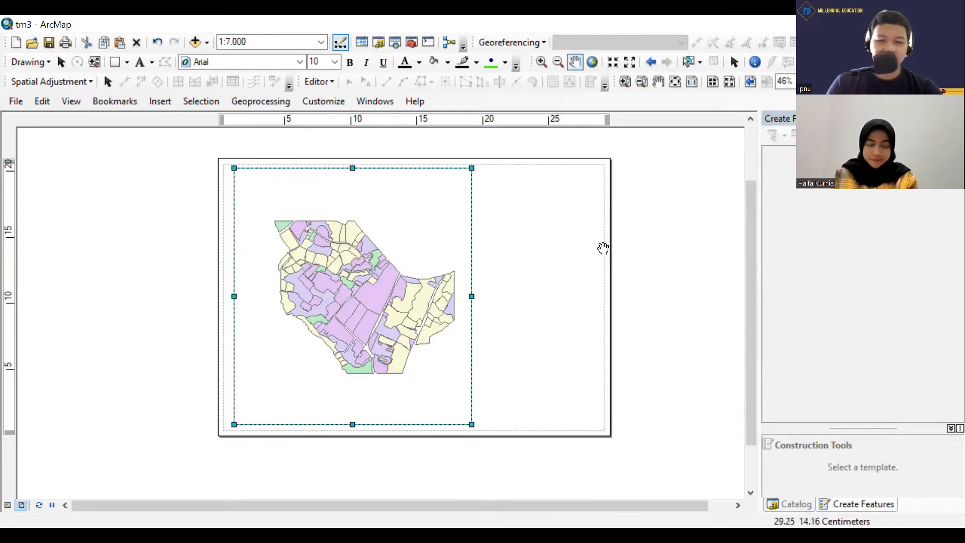
{"action": "scroll", "coordinate": [392, 309], "scroll_direction": "down", "scroll_amount": 2}
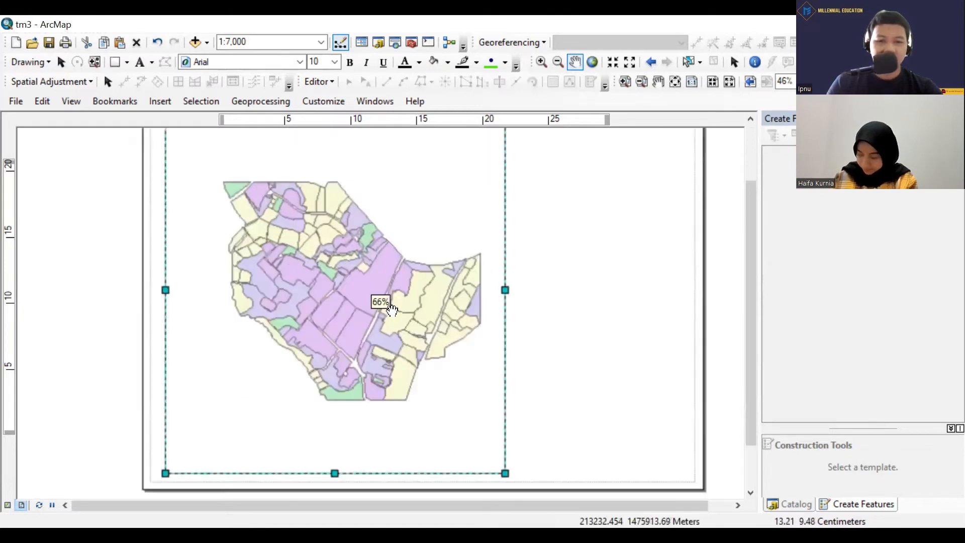
{"action": "scroll", "coordinate": [391, 309], "scroll_direction": "up", "scroll_amount": 2}
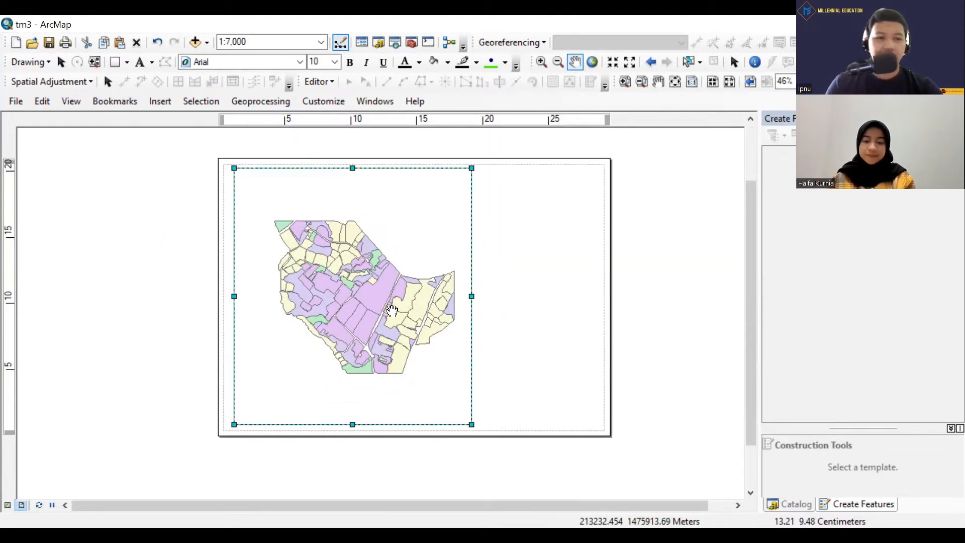
Start a new graticule grid for the data frame, adding an underscore and the person's first name to the default grid name.
{"action": "left_click", "coordinate": [76, 102]}
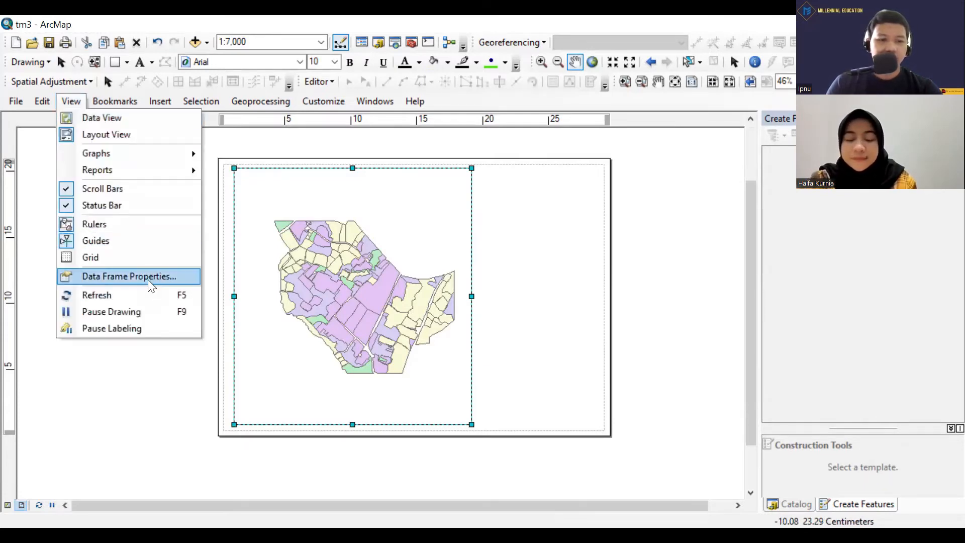
{"action": "left_click", "coordinate": [149, 285]}
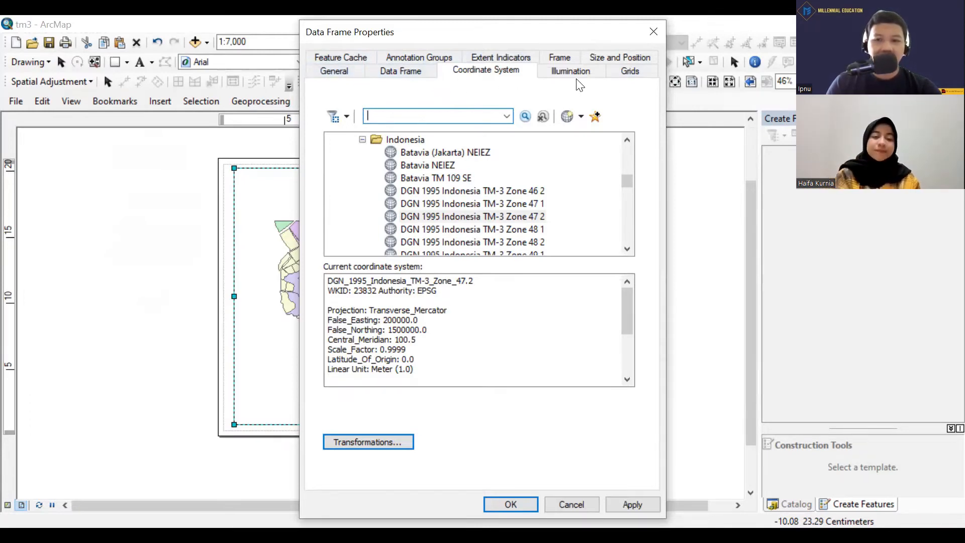
{"action": "left_click", "coordinate": [631, 72]}
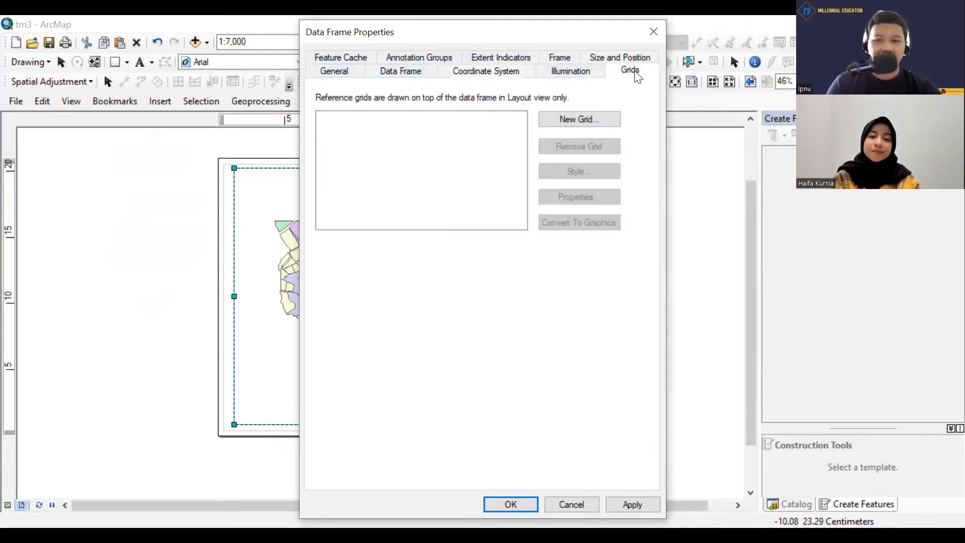
{"action": "left_click", "coordinate": [591, 118]}
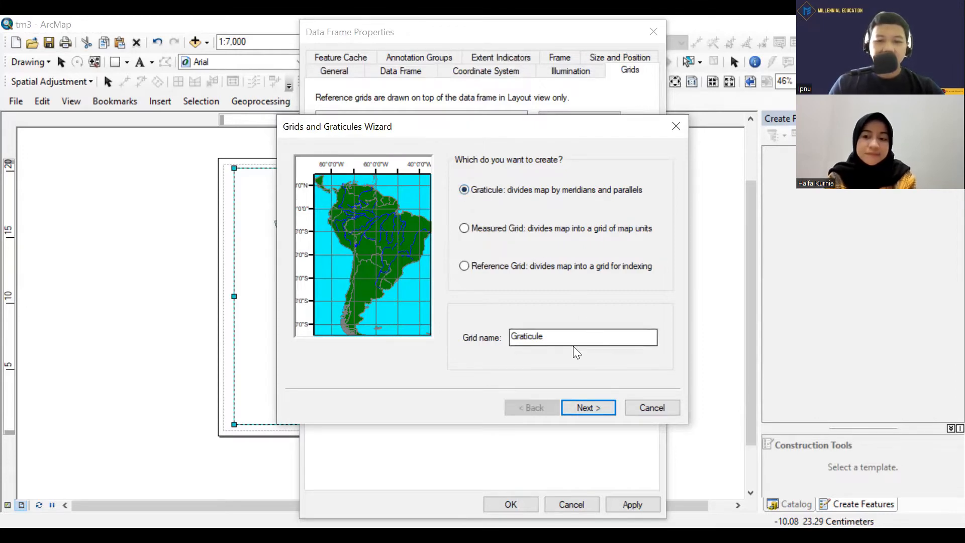
{"action": "left_click_drag", "start_coordinate": [568, 338], "coordinate": [474, 338]}
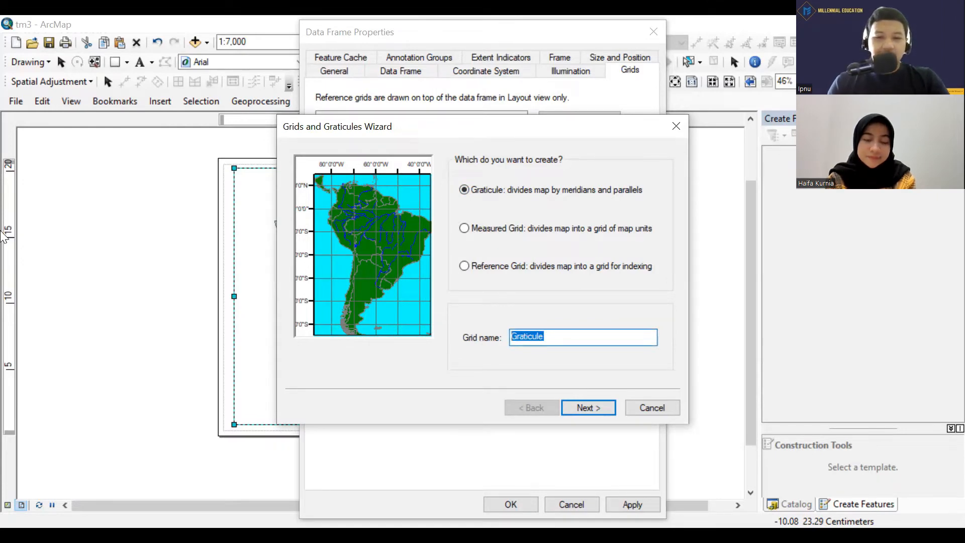
{"action": "left_click", "coordinate": [581, 343]}
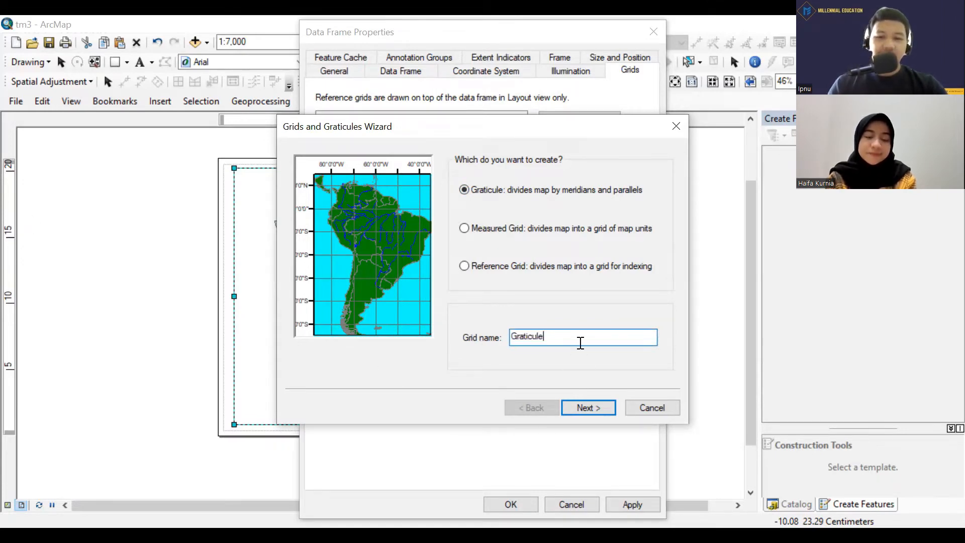
{"action": "type", "text": "_haifa"}
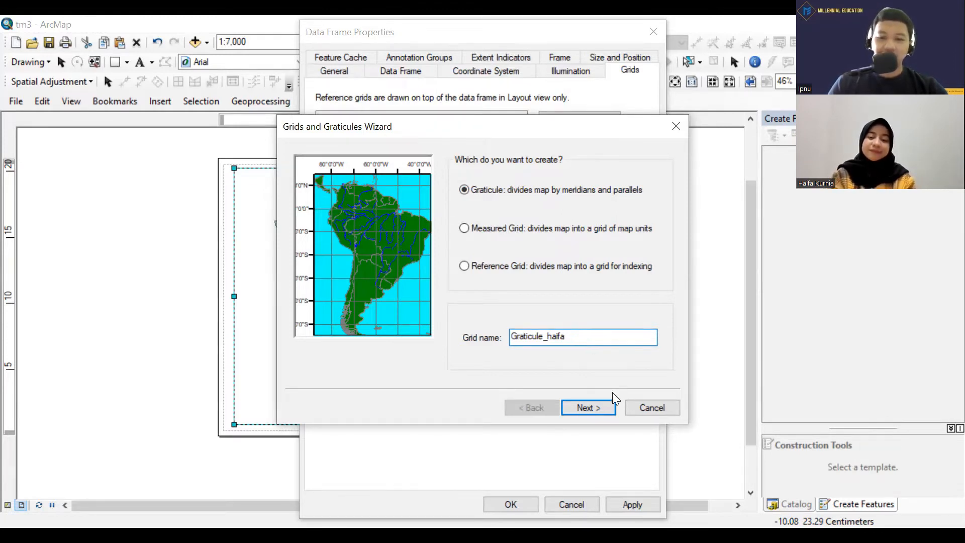
{"action": "left_click", "coordinate": [600, 408]}
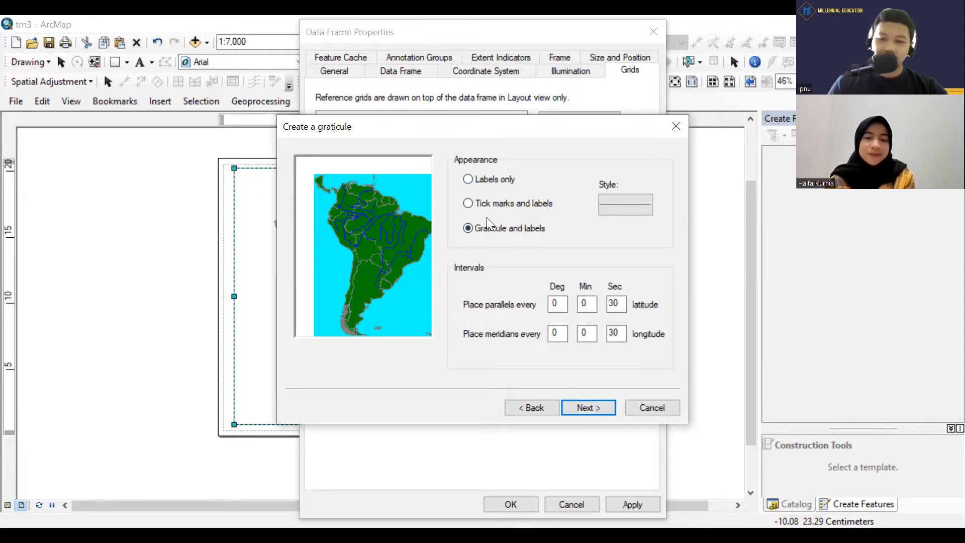
Set the graticule's appearance to labels only, keeping parallels and meridians every 30 seconds.
{"action": "left_click", "coordinate": [467, 179]}
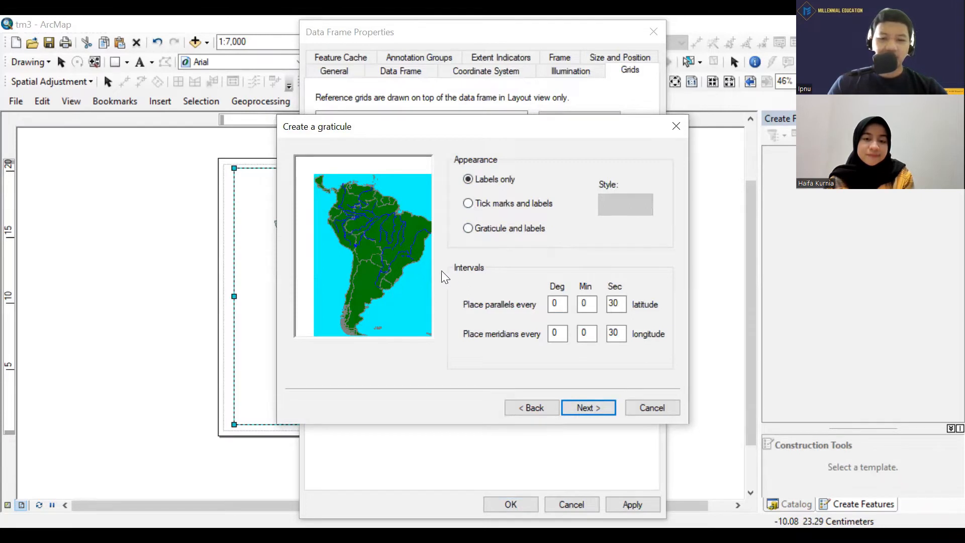
{"action": "left_click", "coordinate": [467, 228]}
{"action": "left_click", "coordinate": [467, 179]}
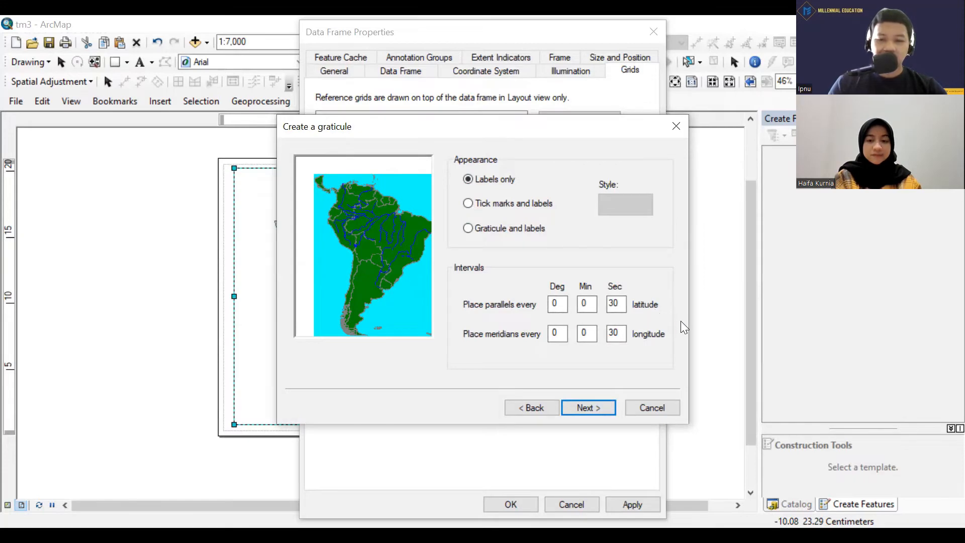
{"action": "double_click", "coordinate": [617, 306]}
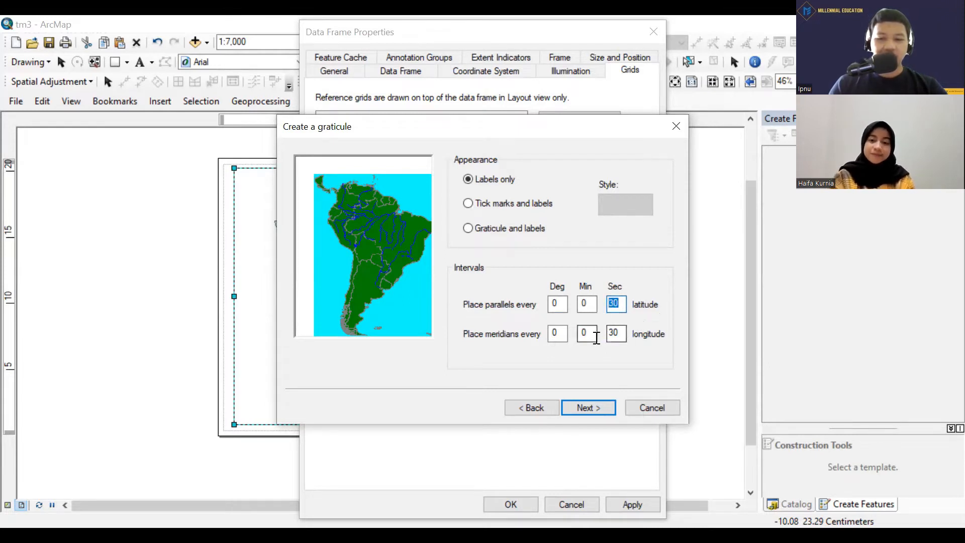
{"action": "left_click", "coordinate": [617, 334]}
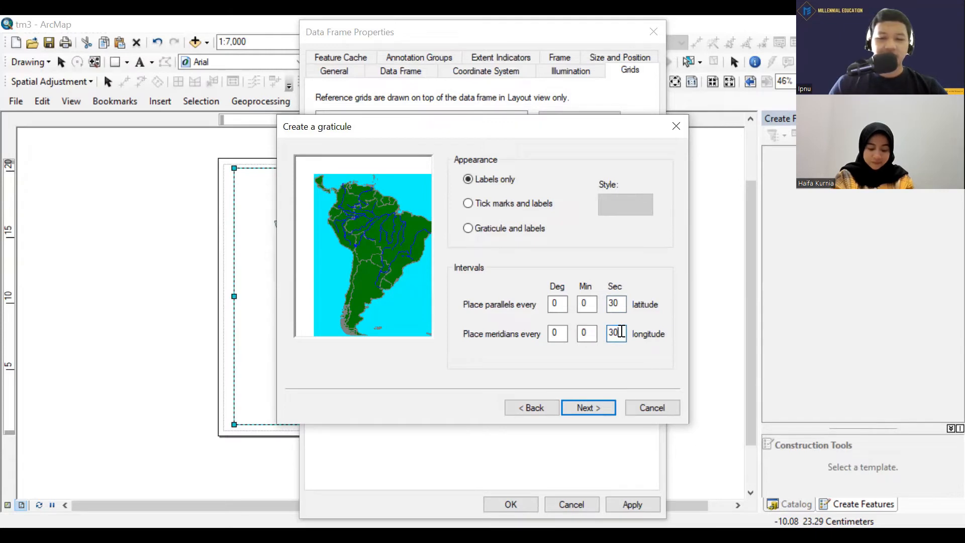
{"action": "left_click_drag", "start_coordinate": [622, 332], "coordinate": [594, 333]}
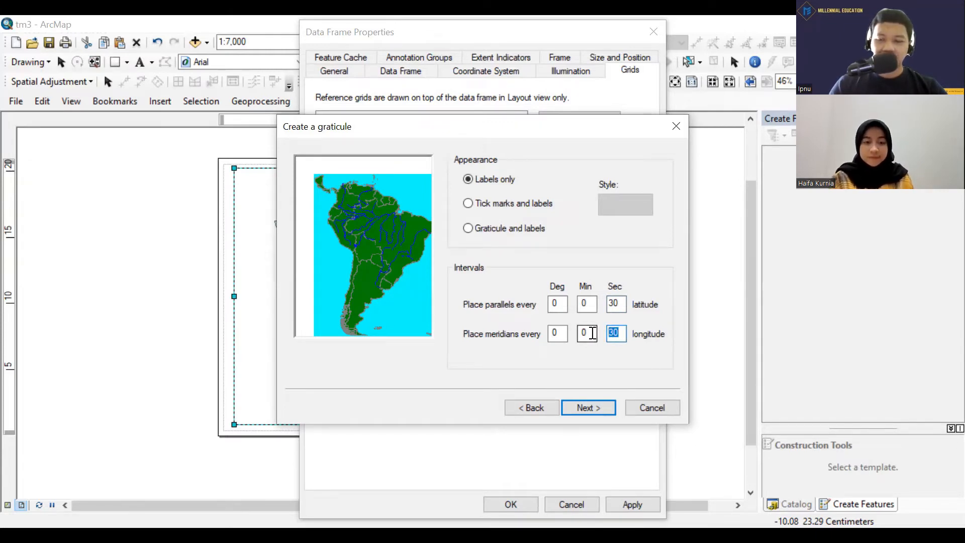
{"action": "left_click", "coordinate": [625, 305]}
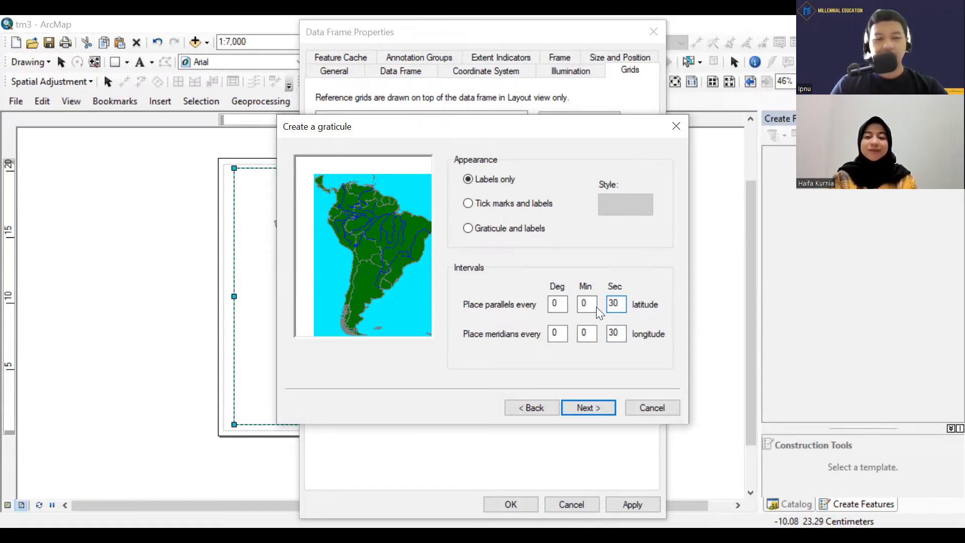
{"action": "left_click", "coordinate": [599, 405]}
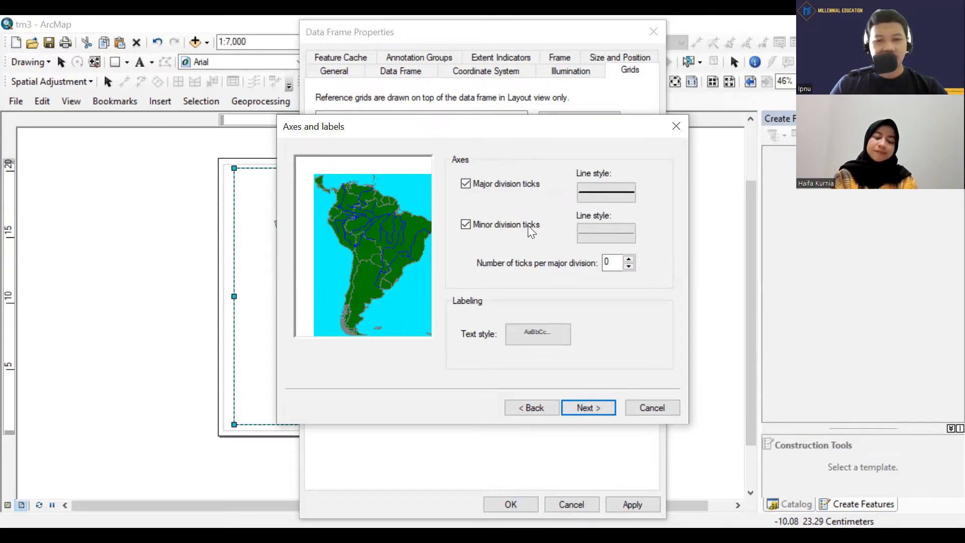
Review the line symbols and colors available for the major division ticks and keep the black line of width 1.50.
{"action": "left_click", "coordinate": [600, 195]}
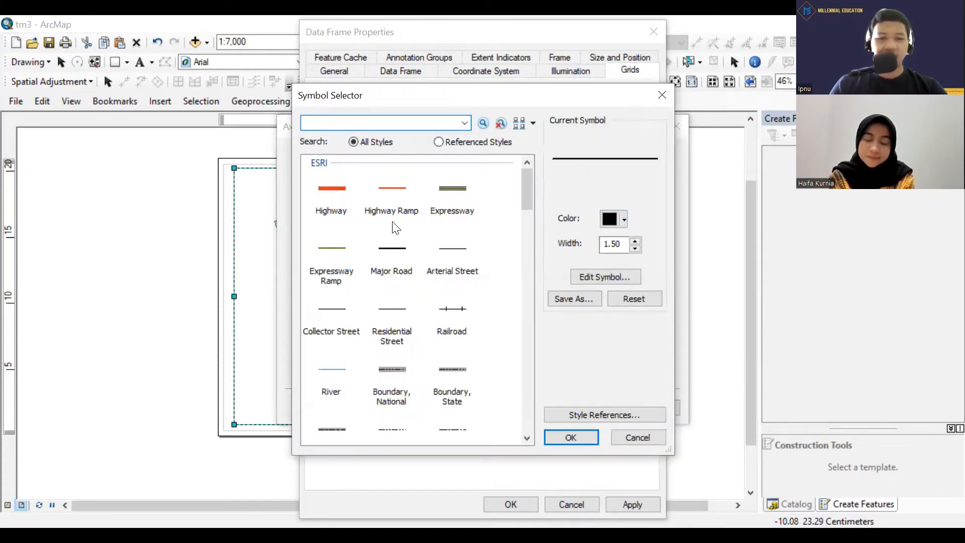
{"action": "scroll", "coordinate": [396, 228], "scroll_direction": "down", "scroll_amount": 5}
{"action": "scroll", "coordinate": [396, 228], "scroll_direction": "down", "scroll_amount": 5}
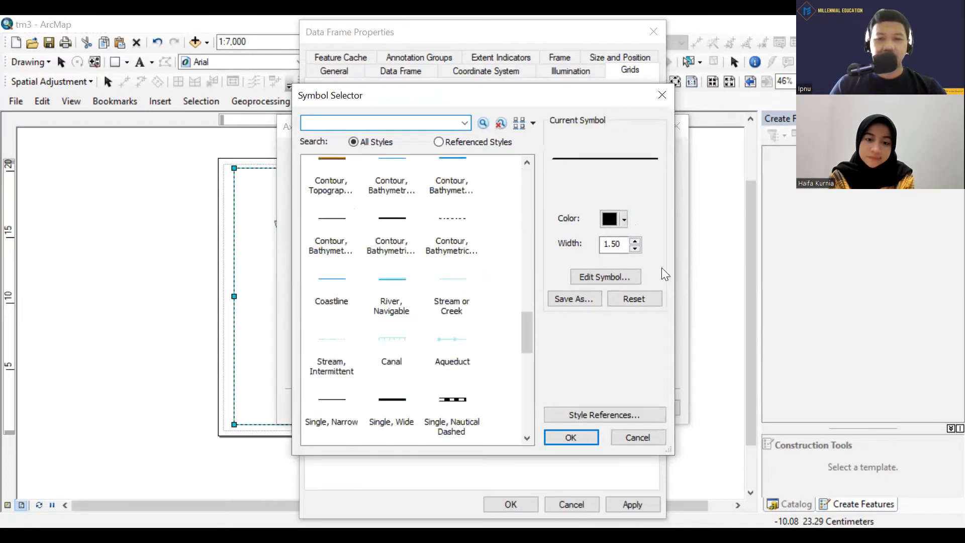
{"action": "left_click", "coordinate": [624, 222]}
{"action": "left_click", "coordinate": [624, 221]}
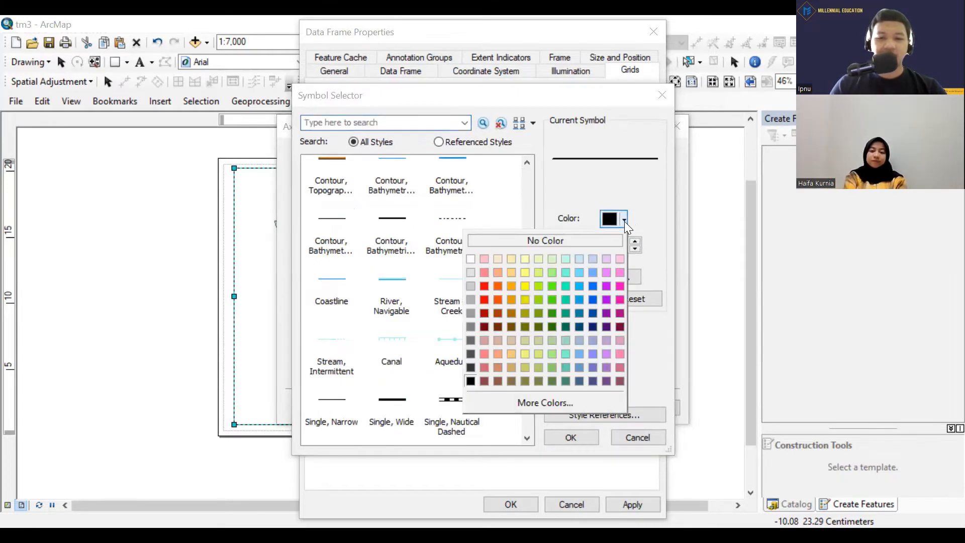
{"action": "left_click", "coordinate": [624, 221]}
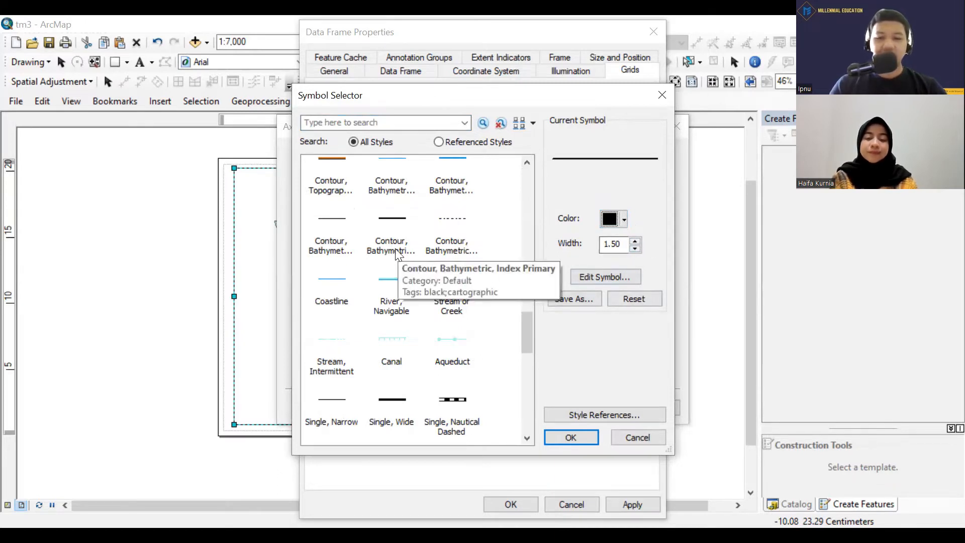
{"action": "scroll", "coordinate": [439, 295], "scroll_direction": "up", "scroll_amount": 10}
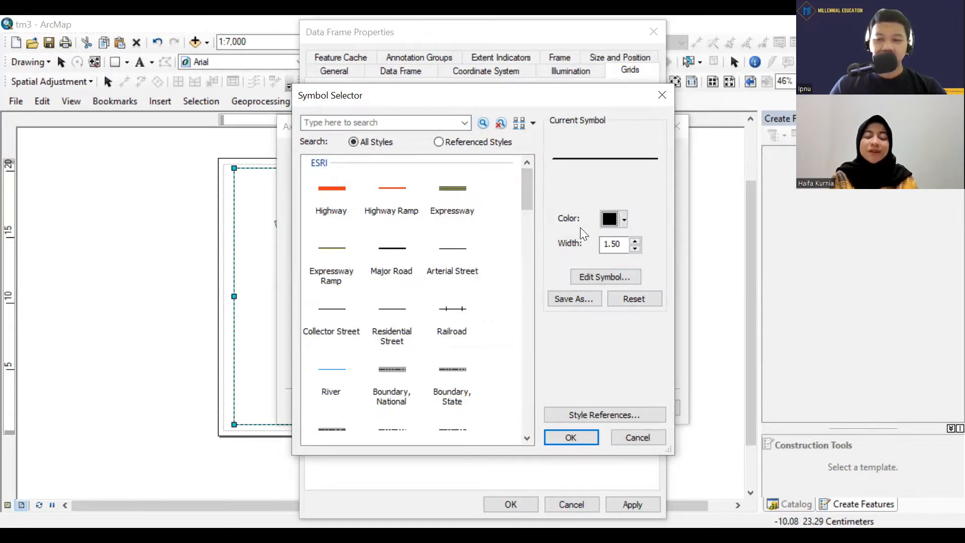
{"action": "left_click", "coordinate": [571, 438]}
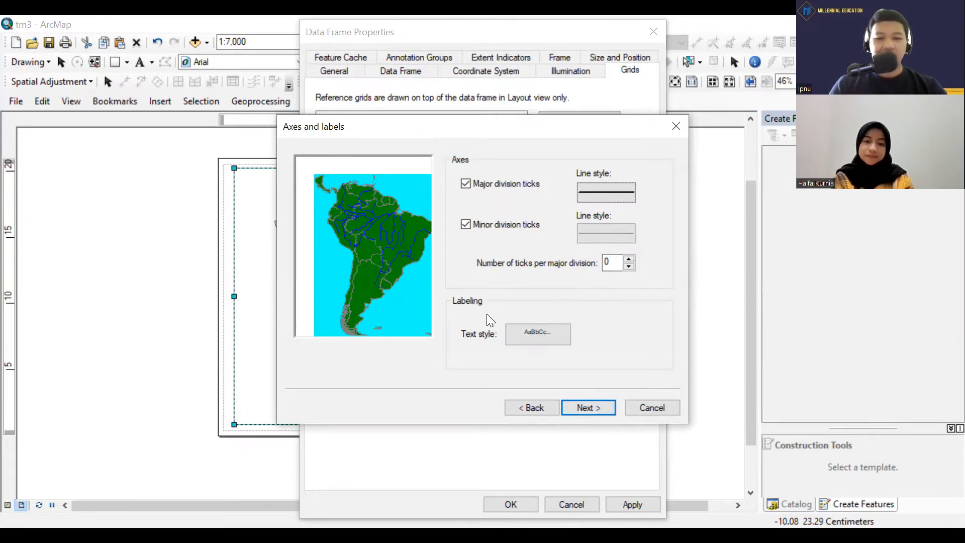
Keep the label text style at Arial size 6 and finish the graticule with a simple border, stored as a fixed grid.
{"action": "left_click", "coordinate": [546, 333]}
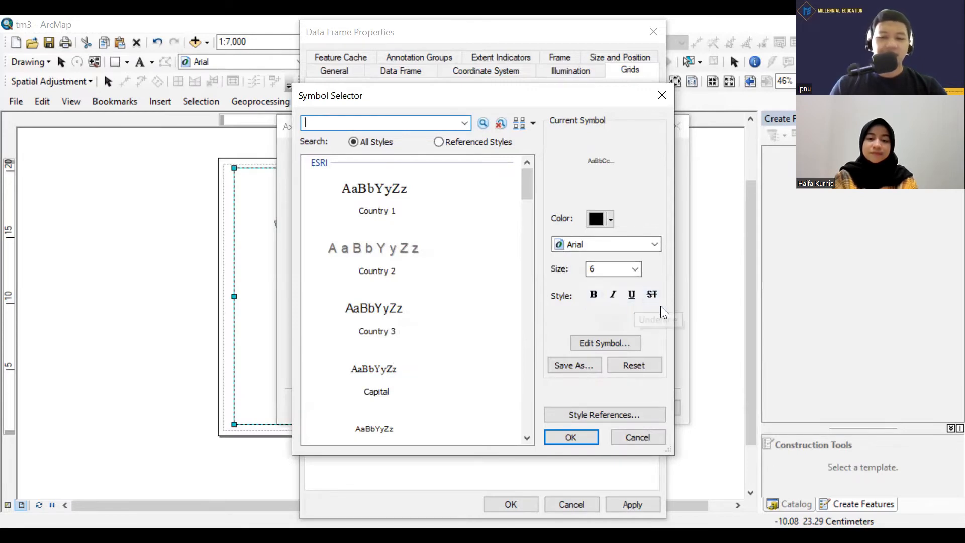
{"action": "left_click", "coordinate": [623, 344]}
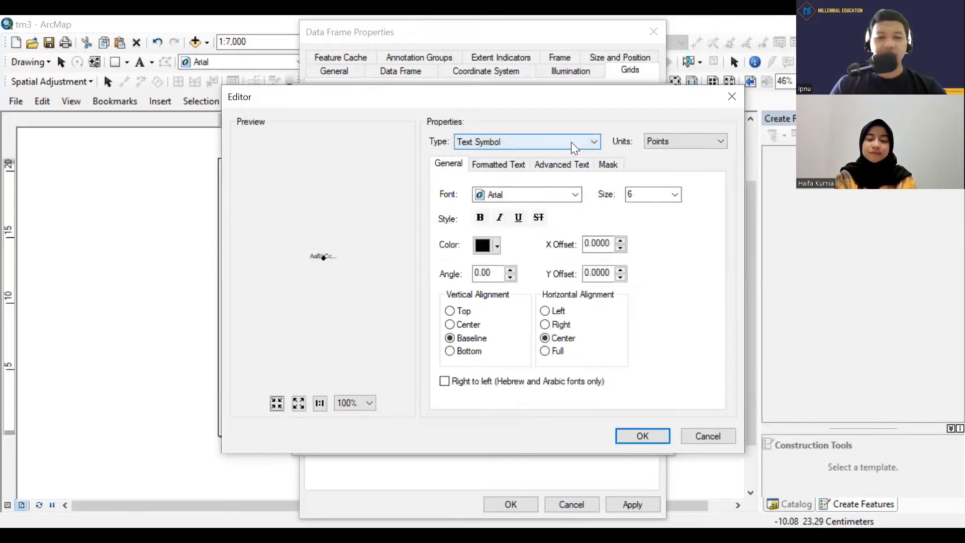
{"action": "left_click", "coordinate": [702, 144]}
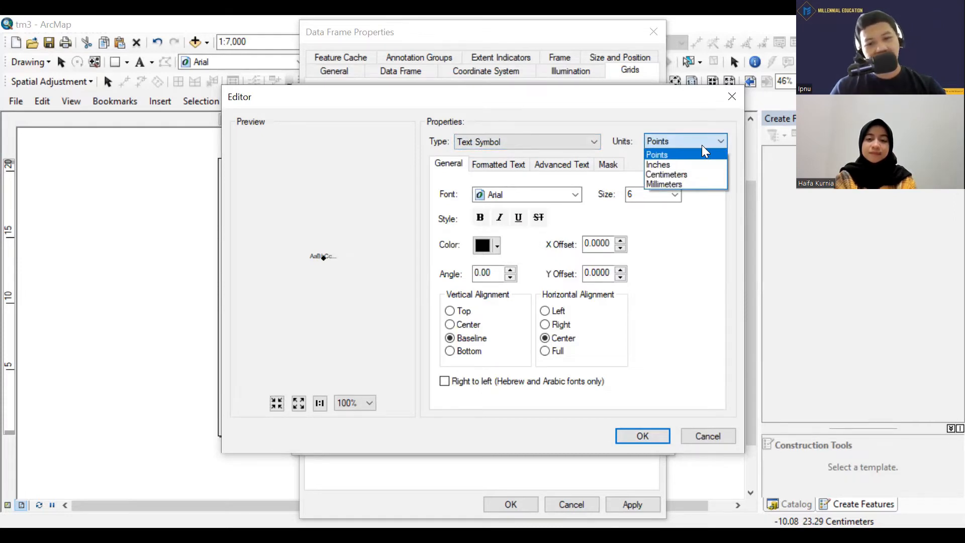
{"action": "left_click", "coordinate": [702, 145]}
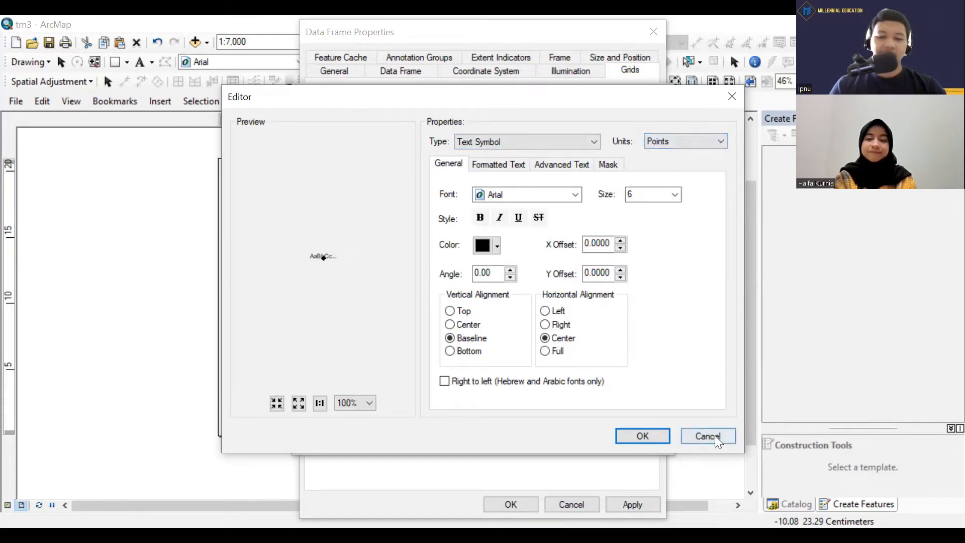
{"action": "left_click", "coordinate": [643, 436]}
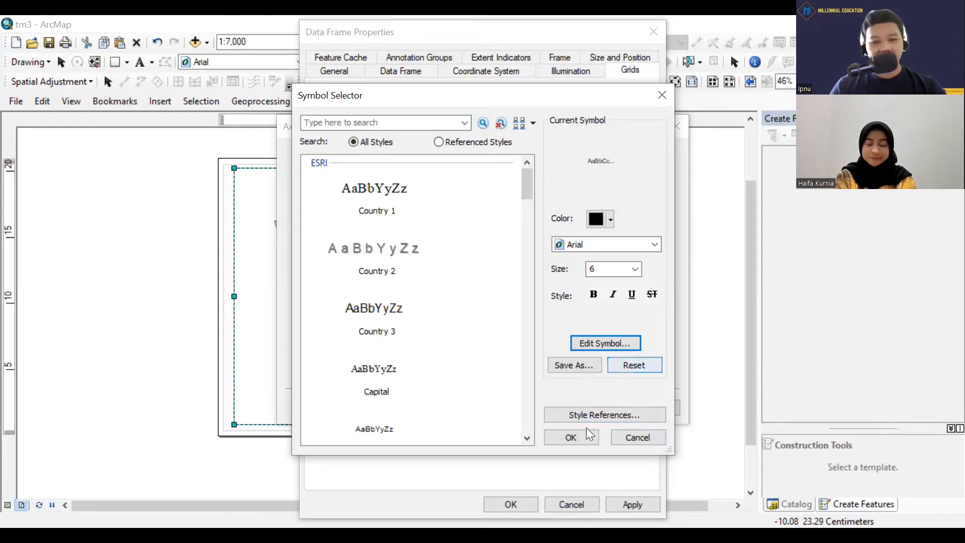
{"action": "left_click", "coordinate": [575, 434]}
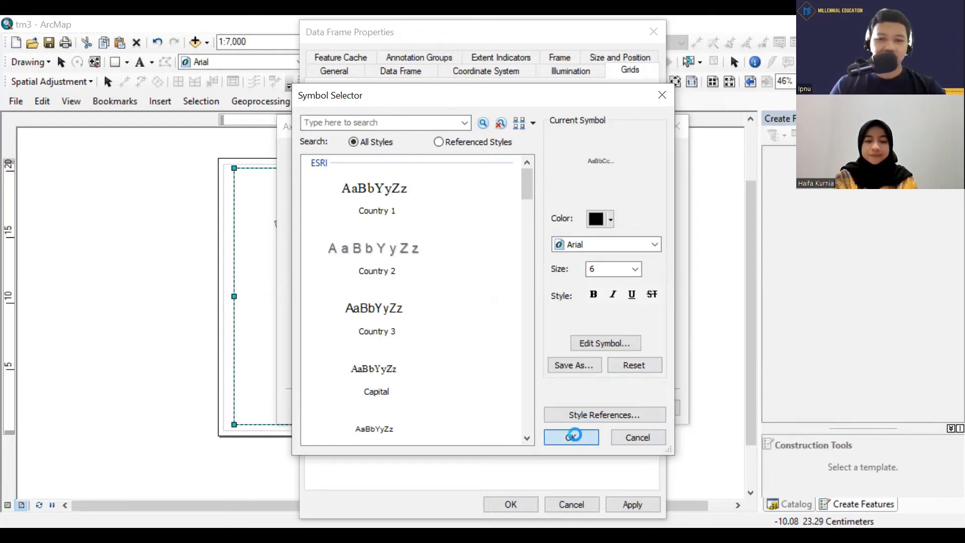
{"action": "left_click", "coordinate": [597, 410]}
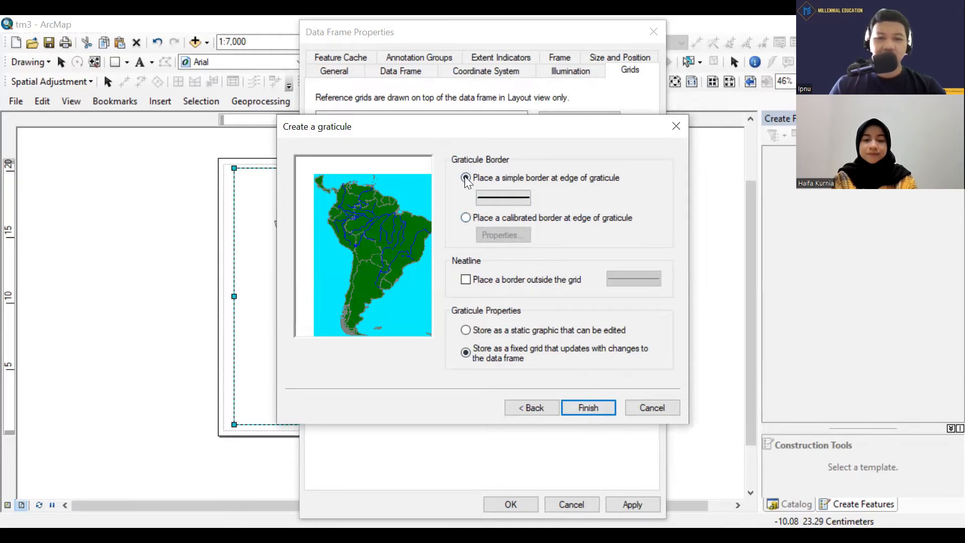
{"action": "left_click", "coordinate": [597, 405]}
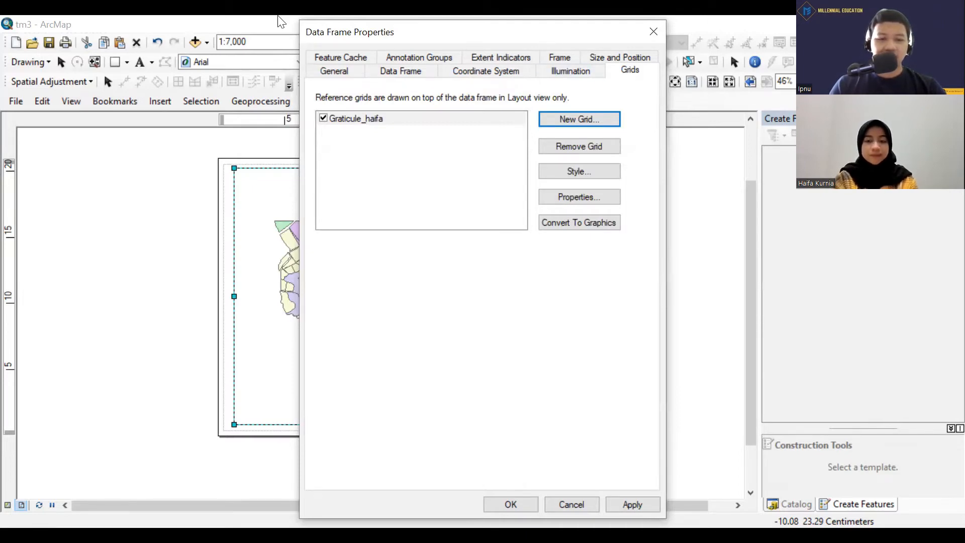
Apply the new graticule to the data frame, accept the differing geographic coordinate system, and close the data frame properties.
{"action": "left_click_drag", "start_coordinate": [306, 30], "coordinate": [0, 26]}
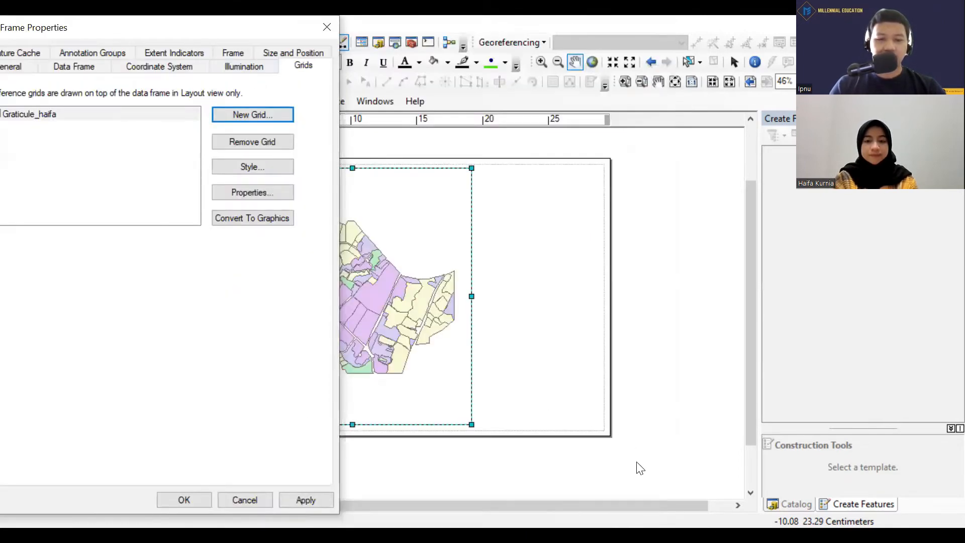
{"action": "left_click", "coordinate": [318, 498]}
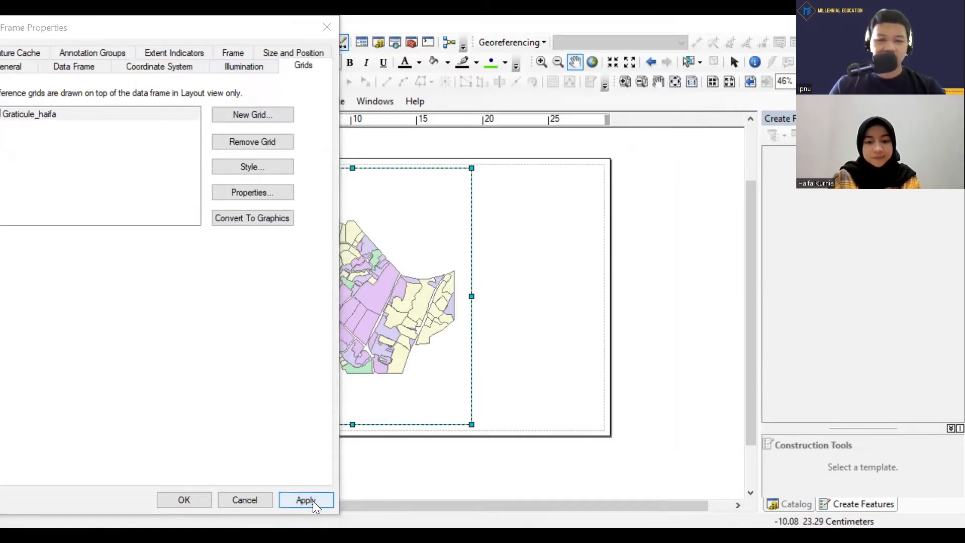
{"action": "left_click", "coordinate": [311, 501]}
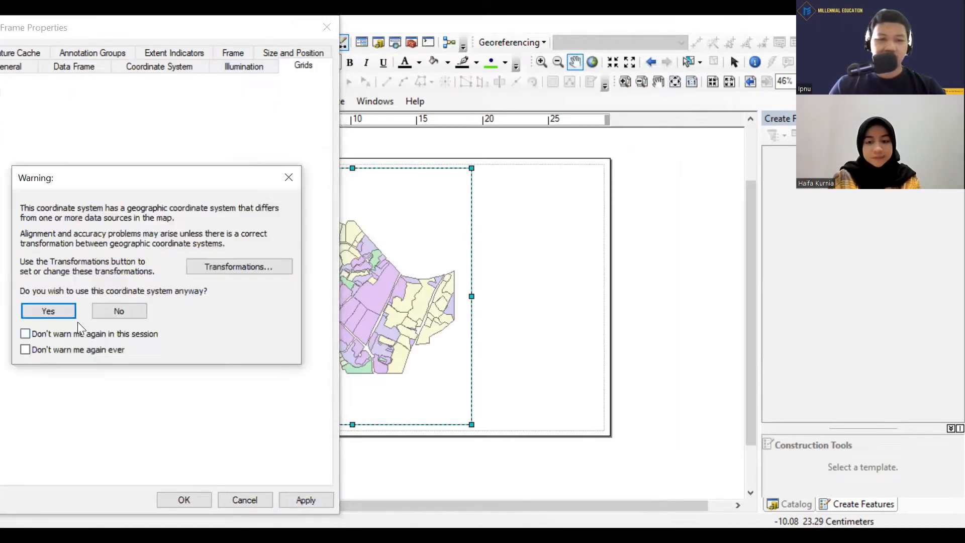
{"action": "left_click", "coordinate": [57, 310]}
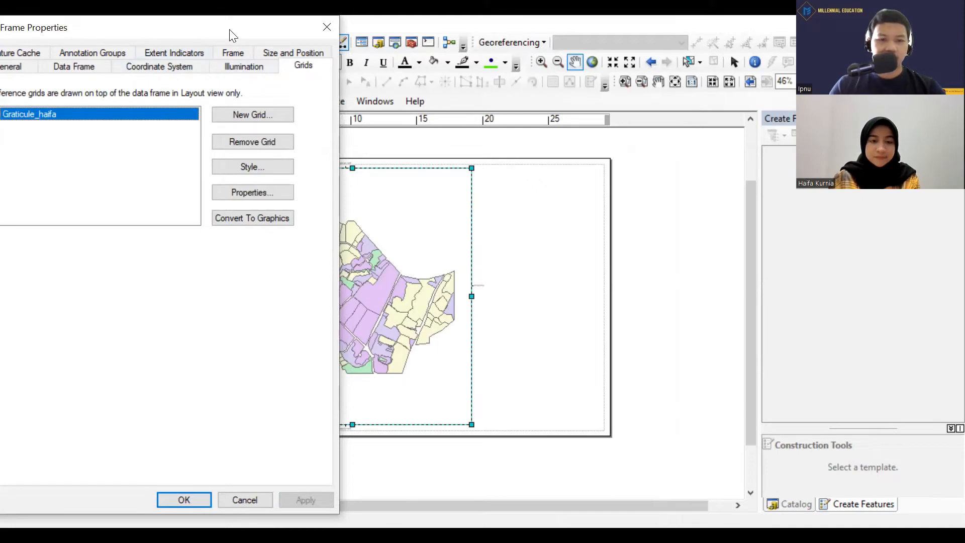
{"action": "left_click_drag", "start_coordinate": [232, 35], "coordinate": [663, 35]}
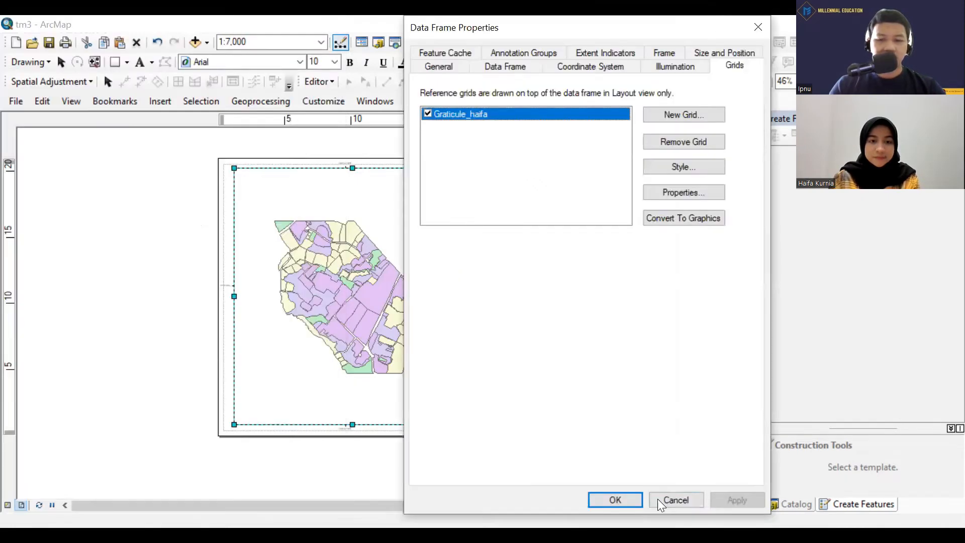
{"action": "left_click", "coordinate": [624, 500]}
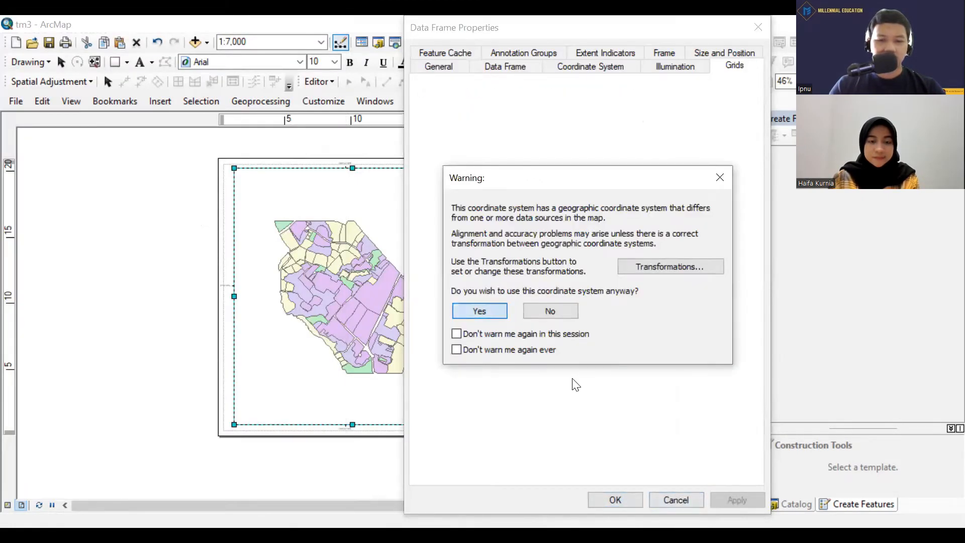
{"action": "key", "text": "Return"}
Examine the latitude and longitude labels and tick marks along the edges of the data frame.
{"action": "scroll", "coordinate": [401, 266], "scroll_direction": "down", "scroll_amount": 3}
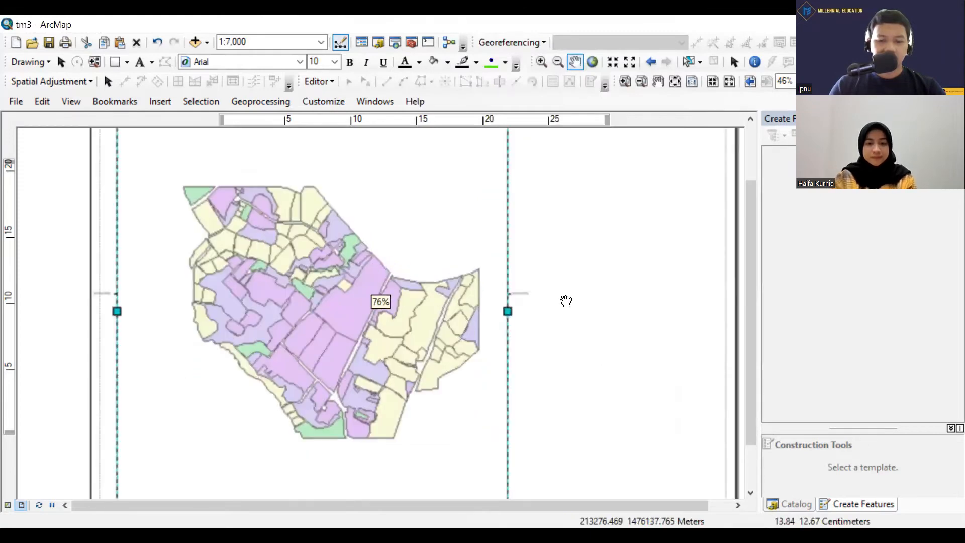
{"action": "scroll", "coordinate": [528, 294], "scroll_direction": "down", "scroll_amount": 2}
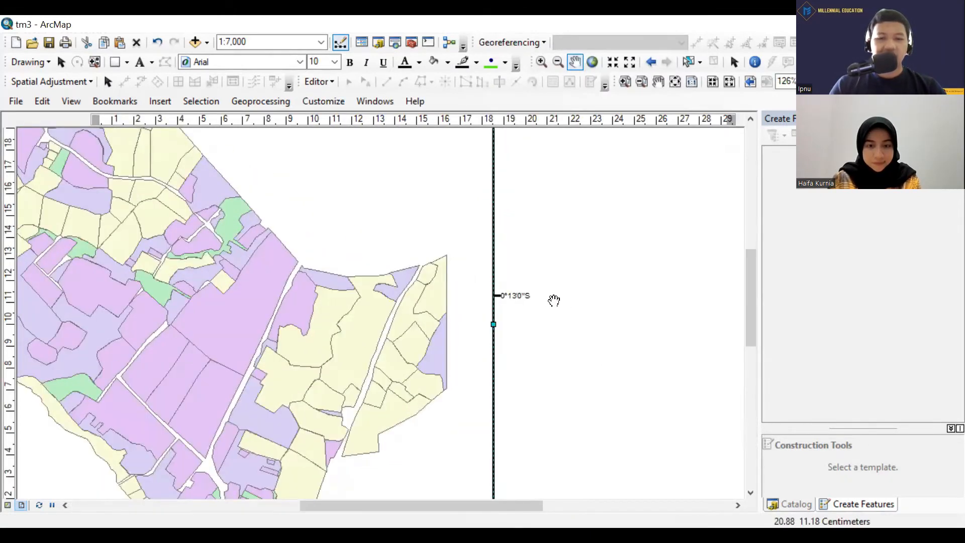
{"action": "scroll", "coordinate": [543, 292], "scroll_direction": "up", "scroll_amount": 2}
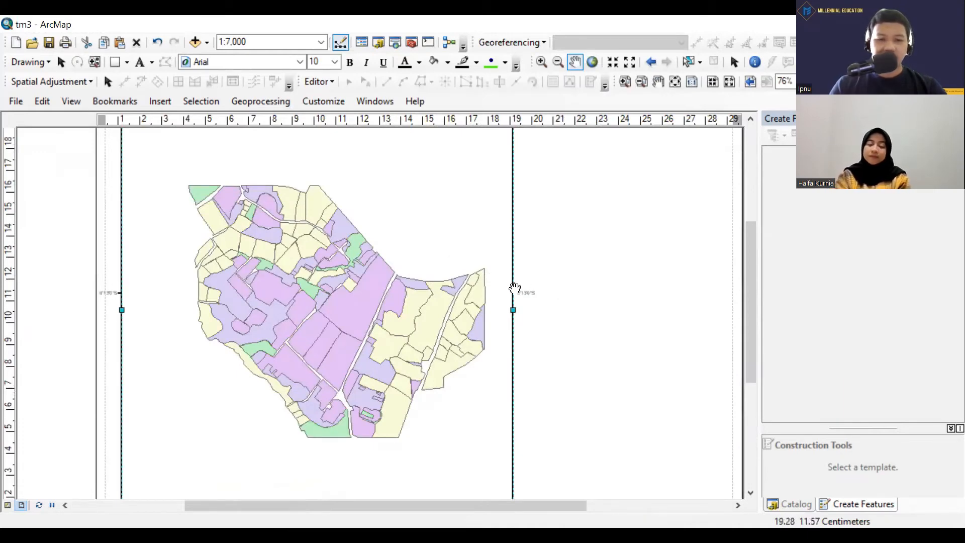
{"action": "scroll", "coordinate": [535, 300], "scroll_direction": "up", "scroll_amount": 1}
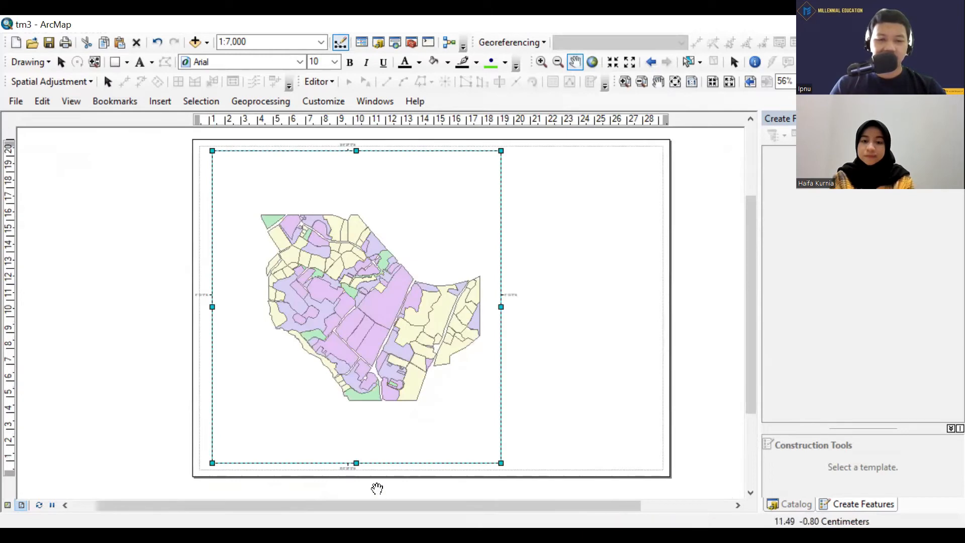
{"action": "scroll", "coordinate": [376, 469], "scroll_direction": "down", "scroll_amount": 3}
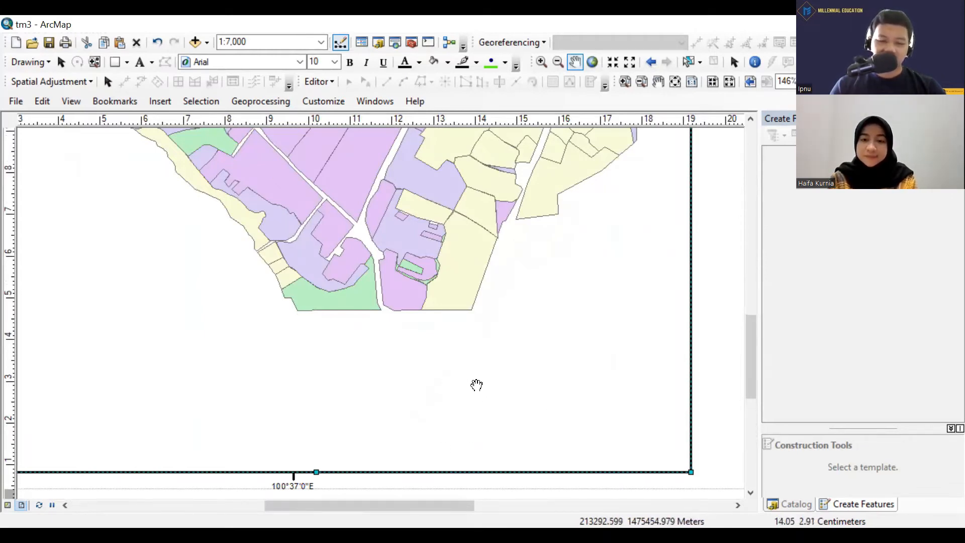
{"action": "scroll", "coordinate": [368, 397], "scroll_direction": "down", "scroll_amount": 2}
{"action": "scroll", "coordinate": [301, 245], "scroll_direction": "down", "scroll_amount": 2}
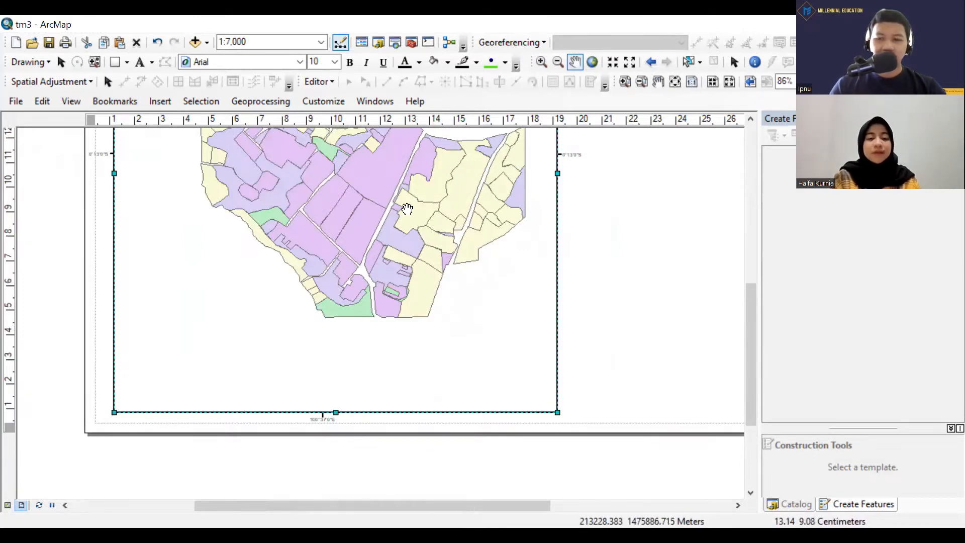
{"action": "left_click_drag", "start_coordinate": [420, 222], "coordinate": [440, 290]}
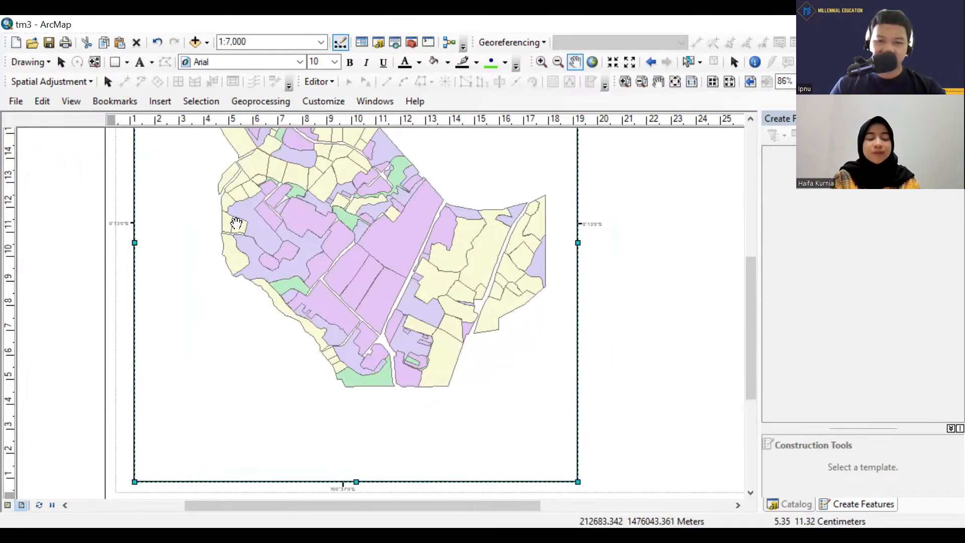
{"action": "scroll", "coordinate": [386, 497], "scroll_direction": "up", "scroll_amount": 2}
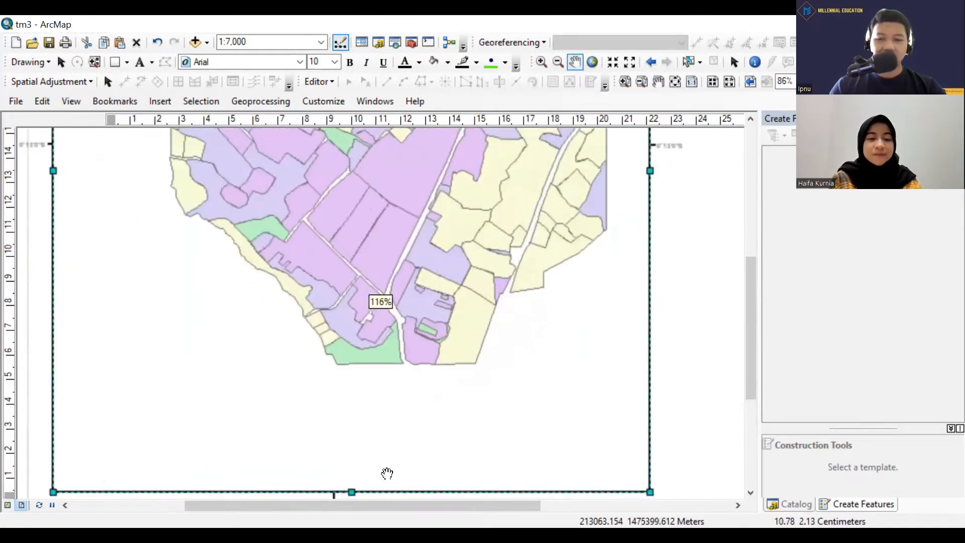
{"action": "left_click_drag", "start_coordinate": [386, 467], "coordinate": [355, 495]}
{"action": "left_click_drag", "start_coordinate": [426, 464], "coordinate": [401, 311]}
{"action": "left_click_drag", "start_coordinate": [289, 390], "coordinate": [341, 487]}
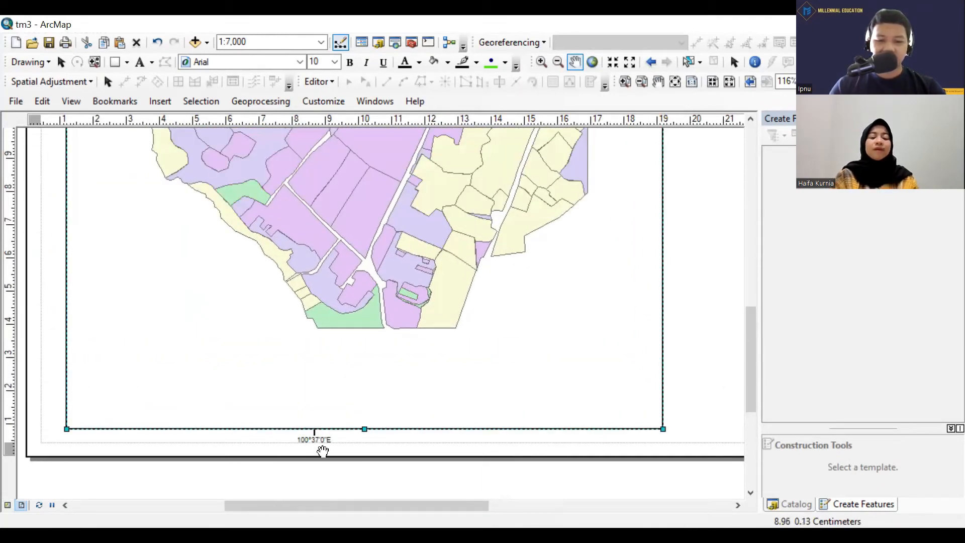
{"action": "scroll", "coordinate": [323, 451], "scroll_direction": "up", "scroll_amount": 2}
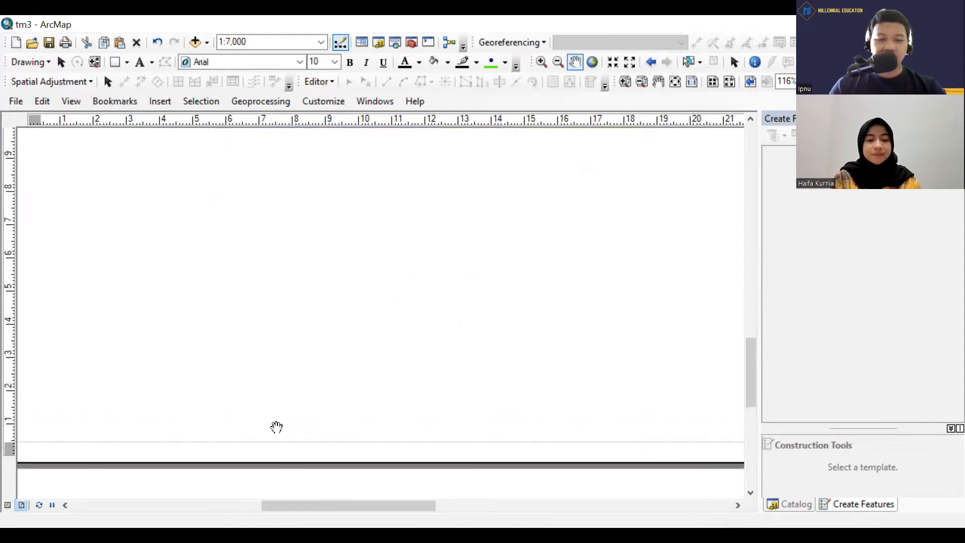
{"action": "scroll", "coordinate": [312, 445], "scroll_direction": "up", "scroll_amount": 1}
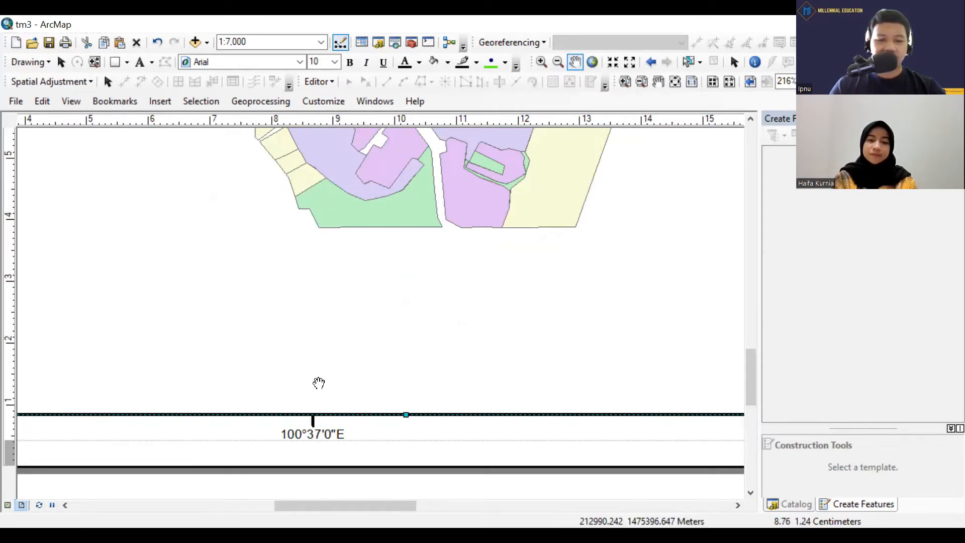
{"action": "scroll", "coordinate": [302, 428], "scroll_direction": "down", "scroll_amount": 2}
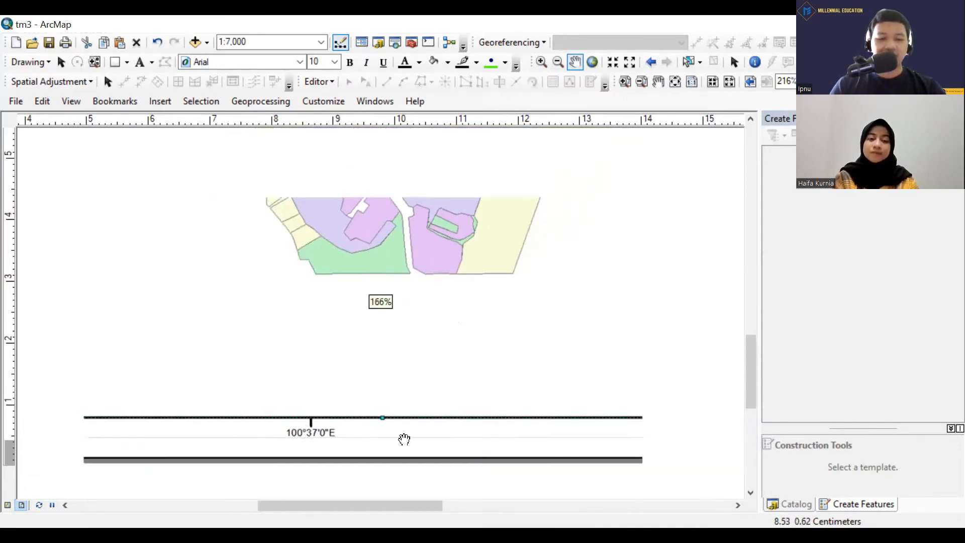
{"action": "scroll", "coordinate": [311, 420], "scroll_direction": "down", "scroll_amount": 2}
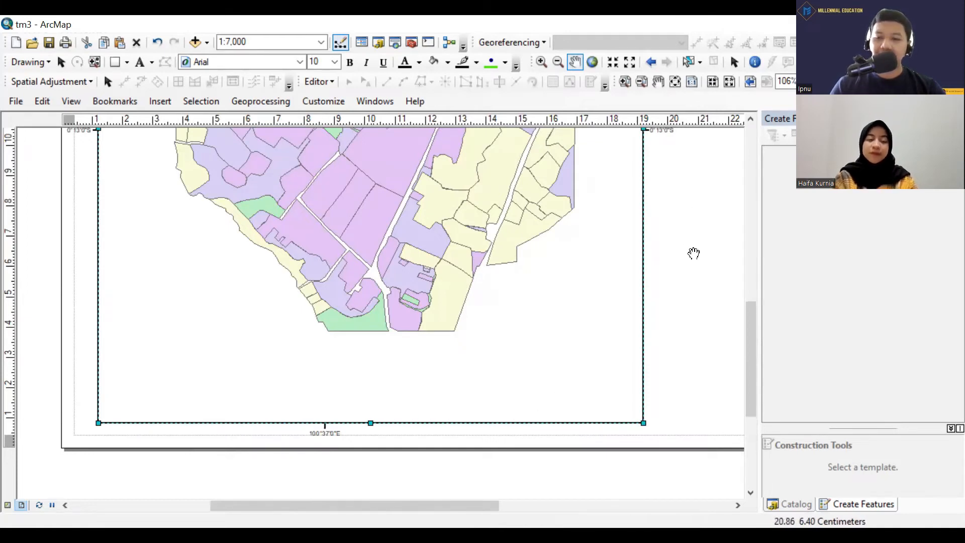
{"action": "scroll", "coordinate": [694, 253], "scroll_direction": "down", "scroll_amount": 2}
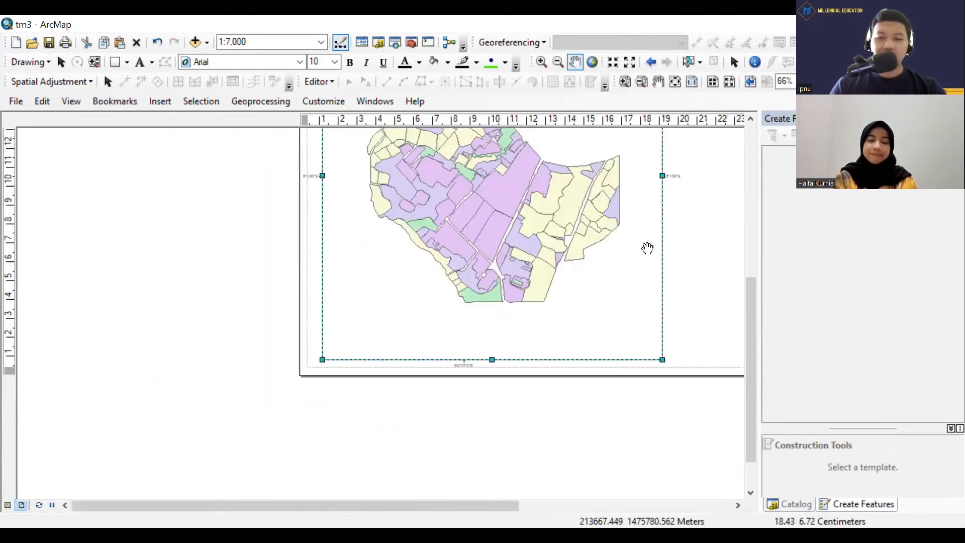
{"action": "left_click_drag", "start_coordinate": [707, 230], "coordinate": [624, 294]}
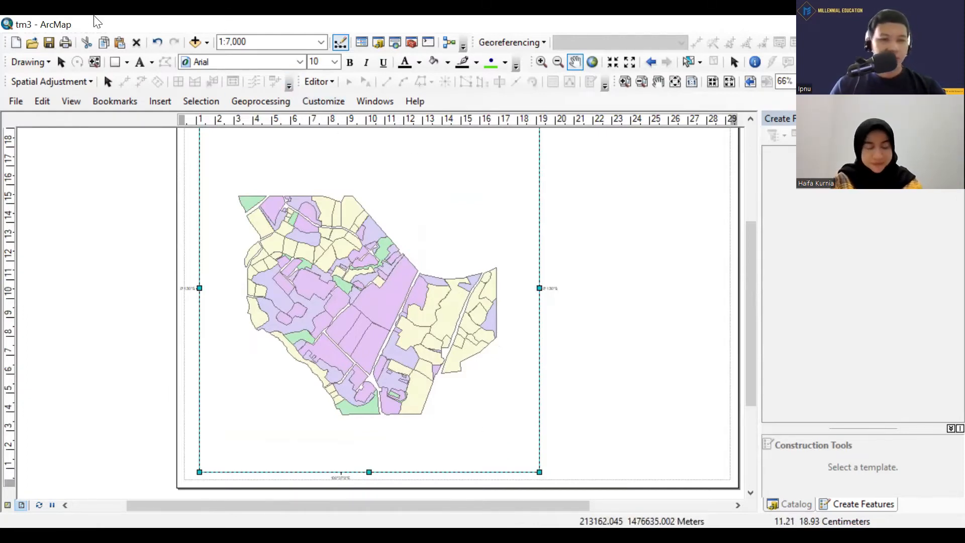
Start a second graticule for the data frame with tick marks and labels, keeping parallels and meridians every 30 seconds.
{"action": "left_click", "coordinate": [66, 104]}
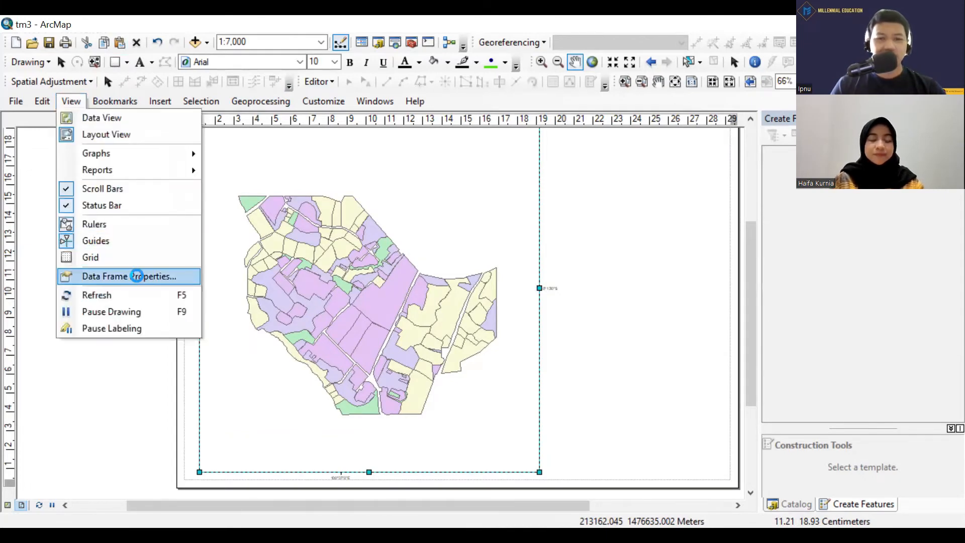
{"action": "left_click", "coordinate": [137, 276]}
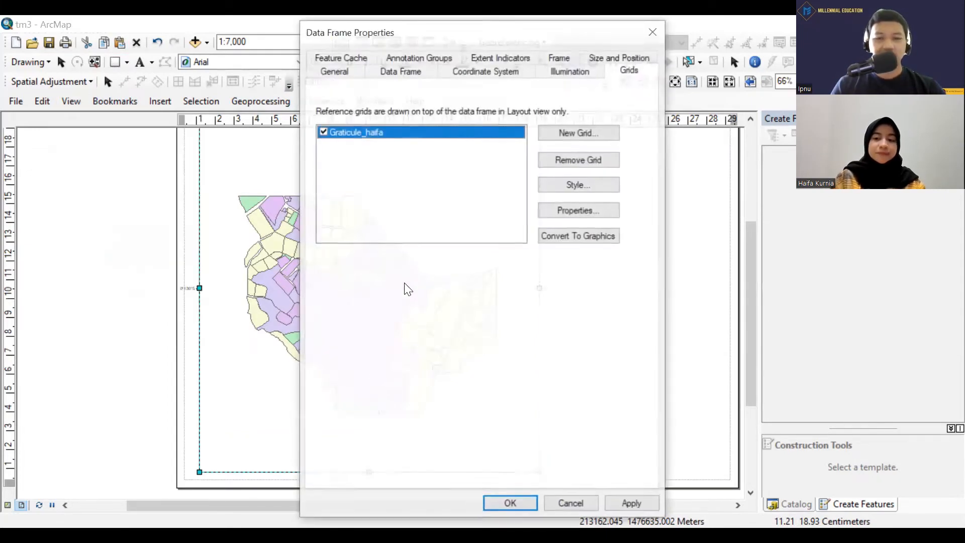
{"action": "left_click", "coordinate": [590, 132]}
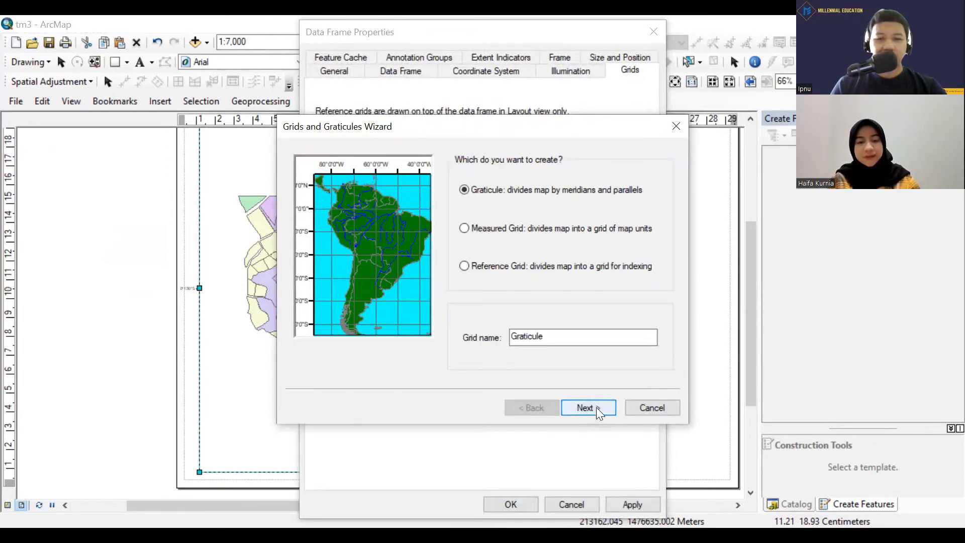
{"action": "left_click", "coordinate": [596, 407]}
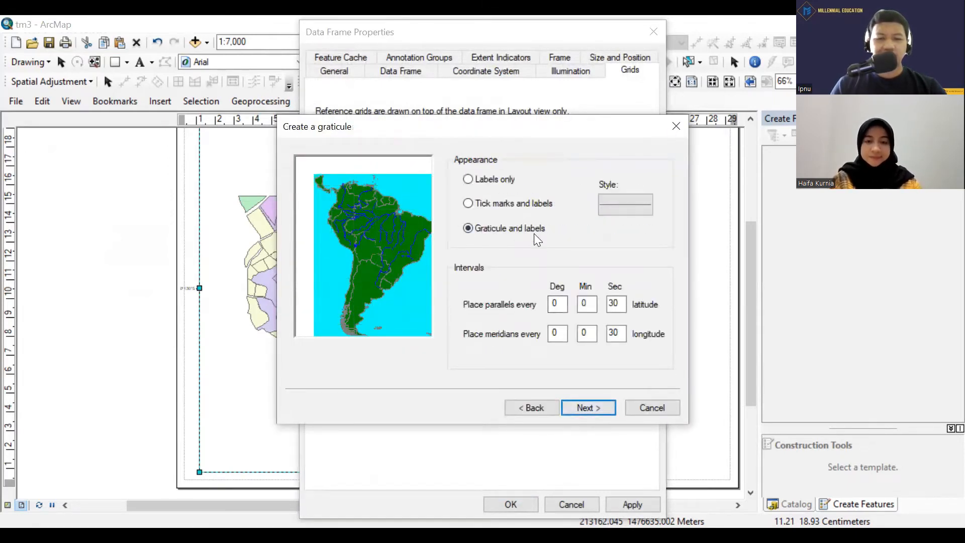
{"action": "left_click", "coordinate": [488, 179]}
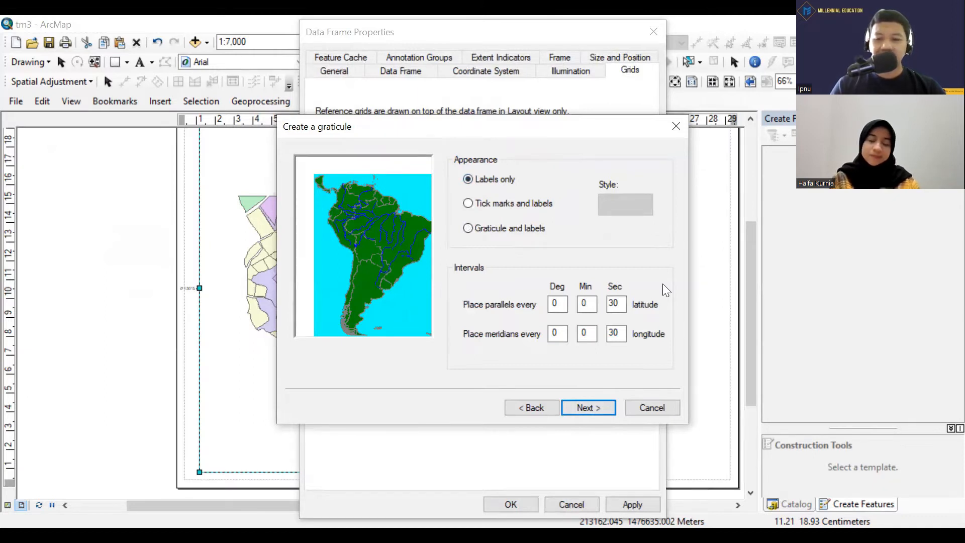
{"action": "left_click", "coordinate": [857, 477]}
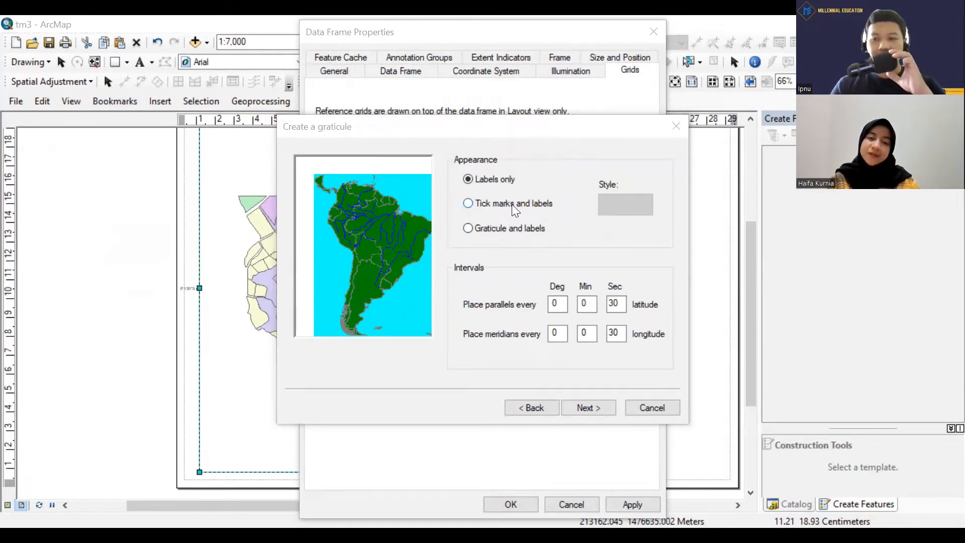
{"action": "left_click", "coordinate": [468, 204]}
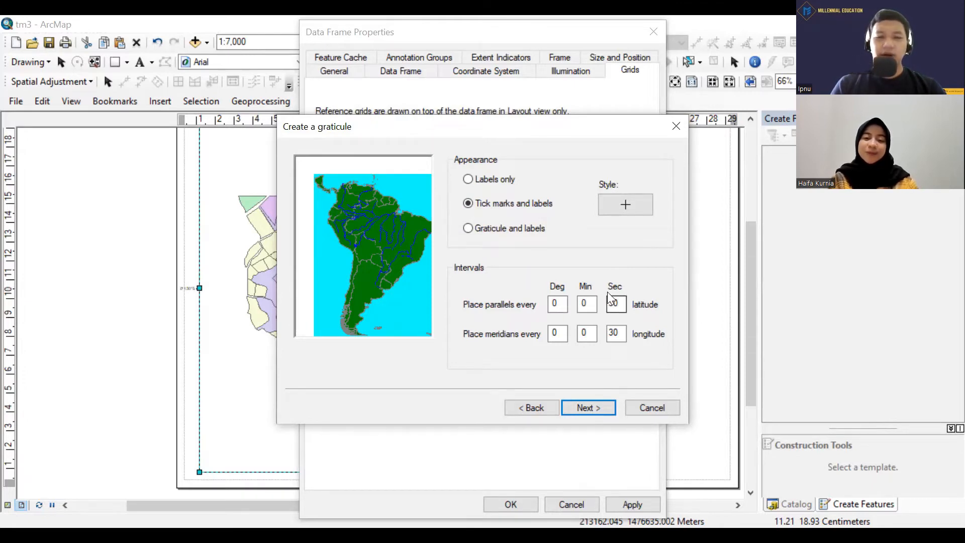
Finish the second graticule with default axes, a simple border and fixed-grid storage, and apply it, accepting the coordinate system.
{"action": "left_click", "coordinate": [589, 409]}
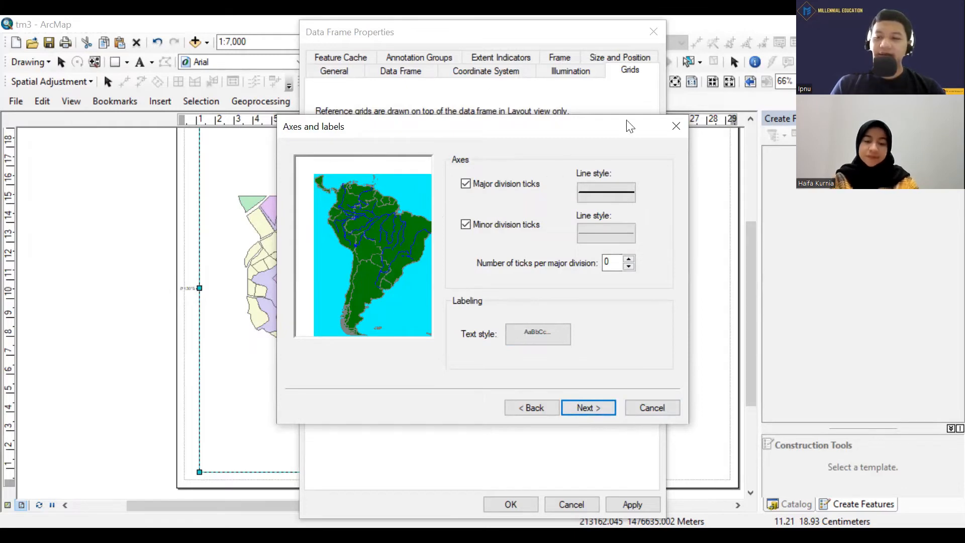
{"action": "left_click", "coordinate": [599, 406]}
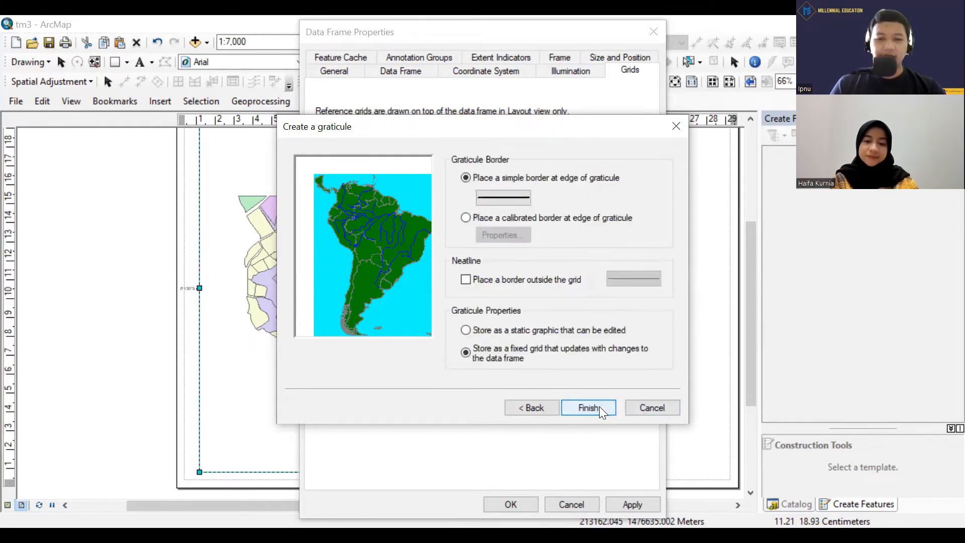
{"action": "left_click", "coordinate": [597, 409]}
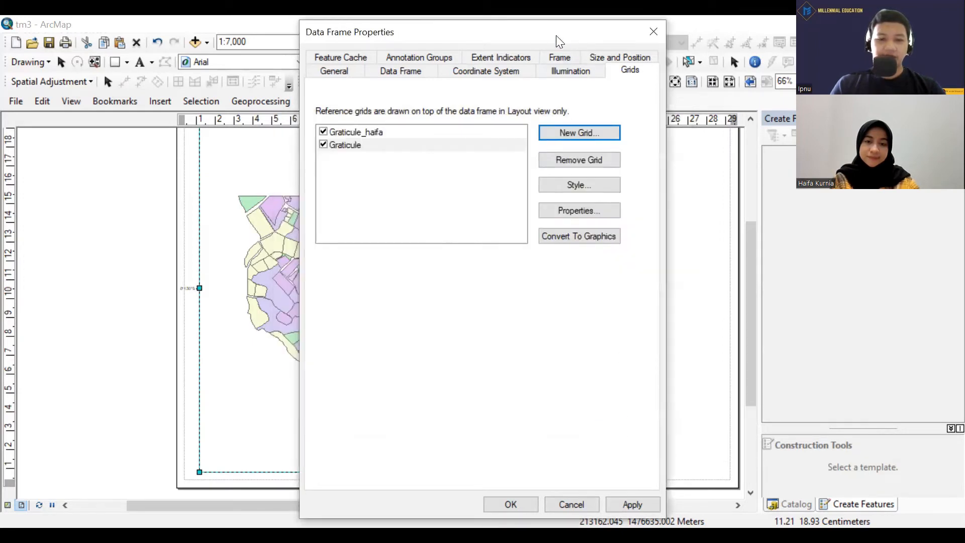
{"action": "left_click_drag", "start_coordinate": [556, 35], "coordinate": [599, 31]}
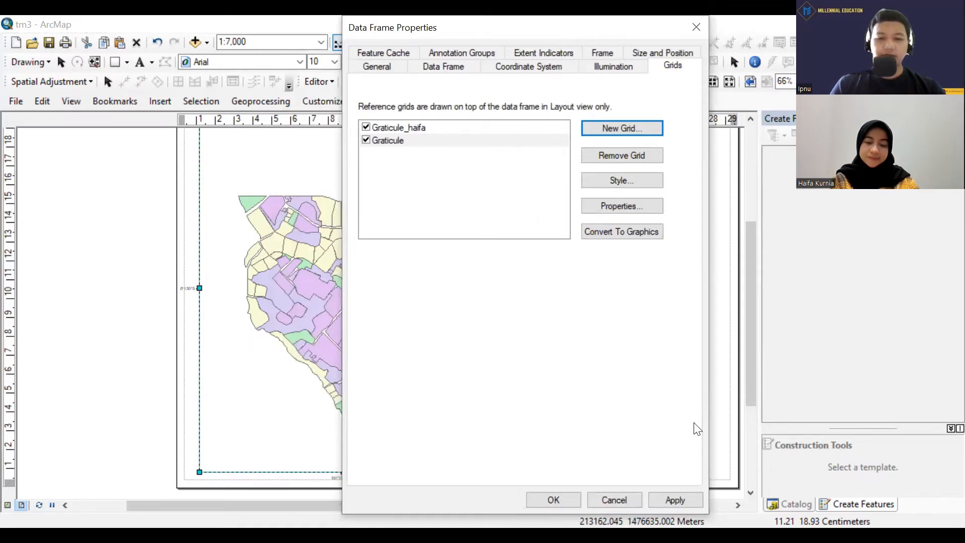
{"action": "left_click", "coordinate": [559, 501]}
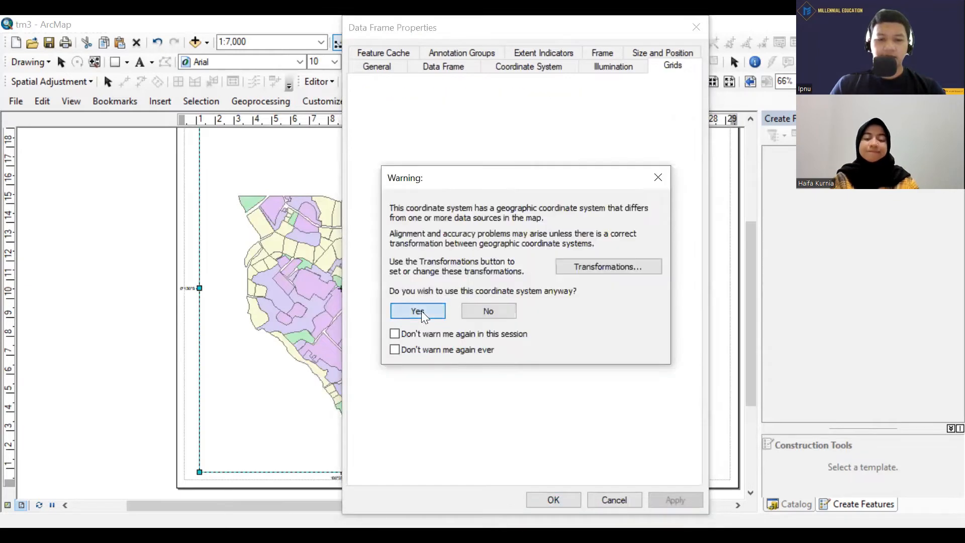
{"action": "left_click", "coordinate": [421, 311]}
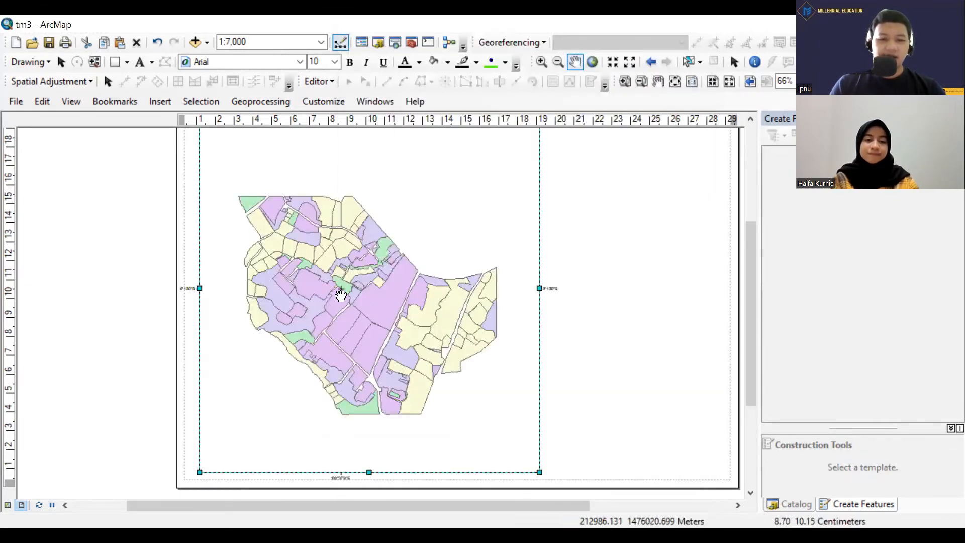
{"action": "scroll", "coordinate": [335, 297], "scroll_direction": "up", "scroll_amount": 2}
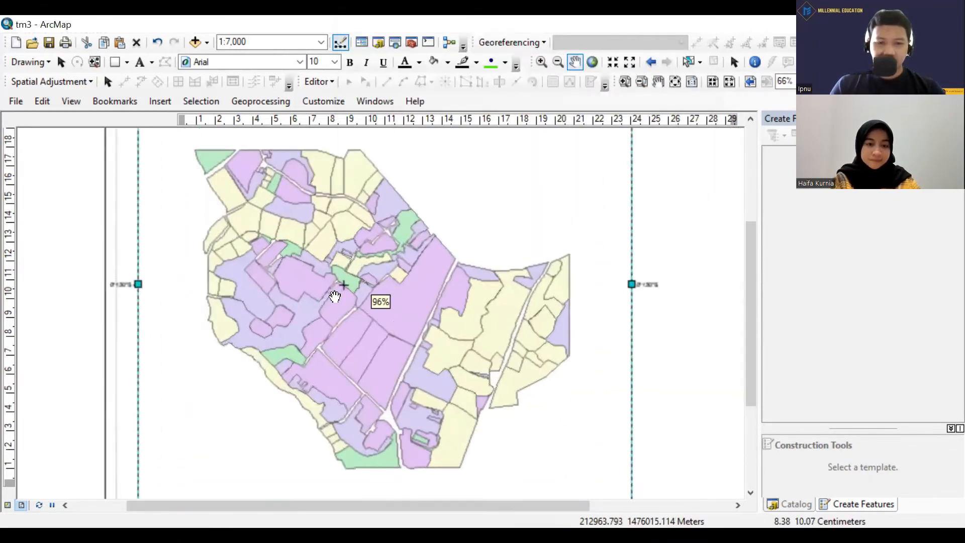
{"action": "scroll", "coordinate": [335, 297], "scroll_direction": "up", "scroll_amount": 4}
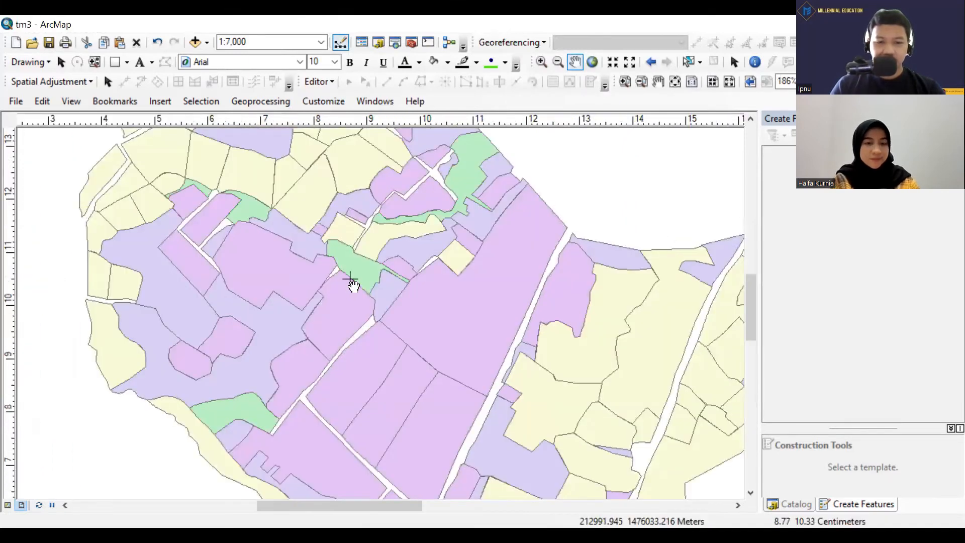
{"action": "scroll", "coordinate": [353, 285], "scroll_direction": "down", "scroll_amount": 4}
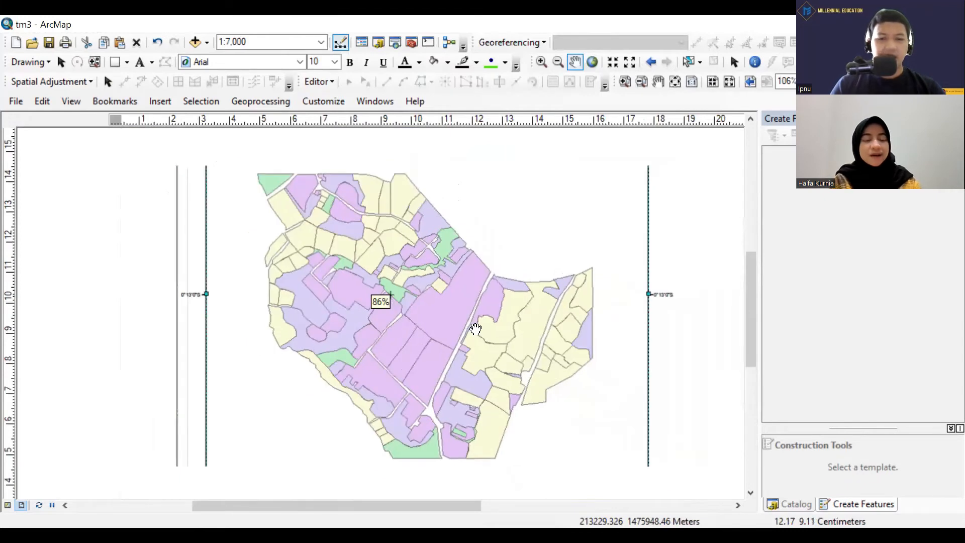
{"action": "scroll", "coordinate": [477, 324], "scroll_direction": "down", "scroll_amount": 2}
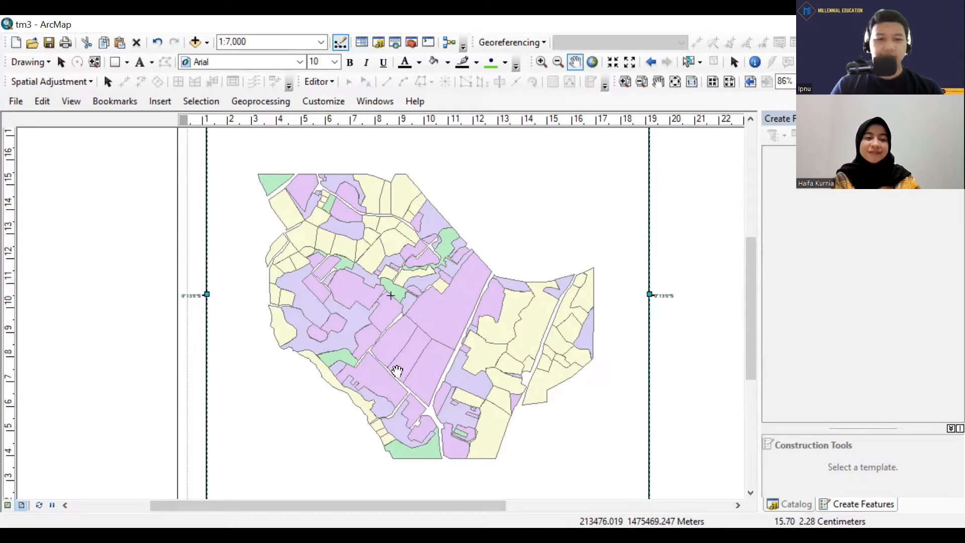
Start a third graticule for the data frame, naming it Graticule followed by the author's name and 20detik.
{"action": "left_click", "coordinate": [74, 106]}
{"action": "left_click", "coordinate": [112, 275]}
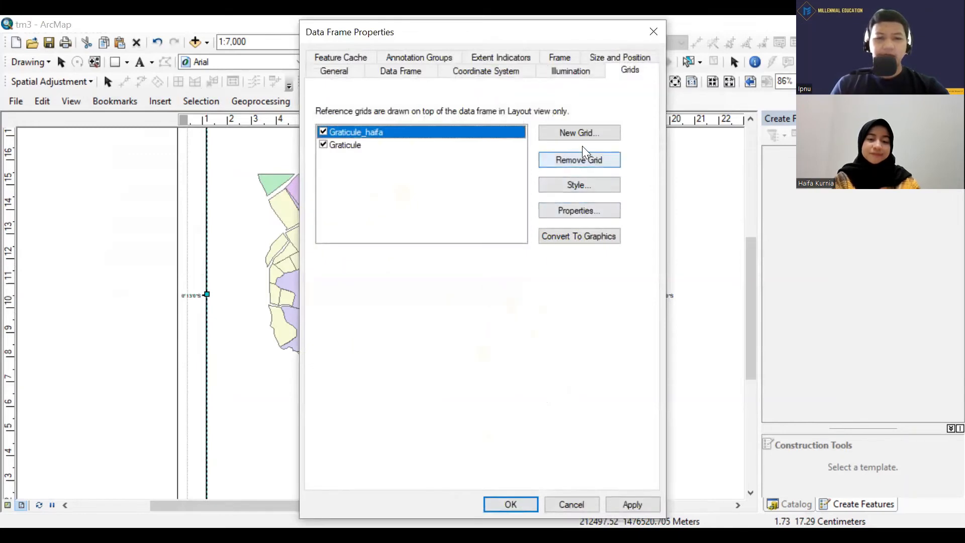
{"action": "left_click", "coordinate": [587, 134]}
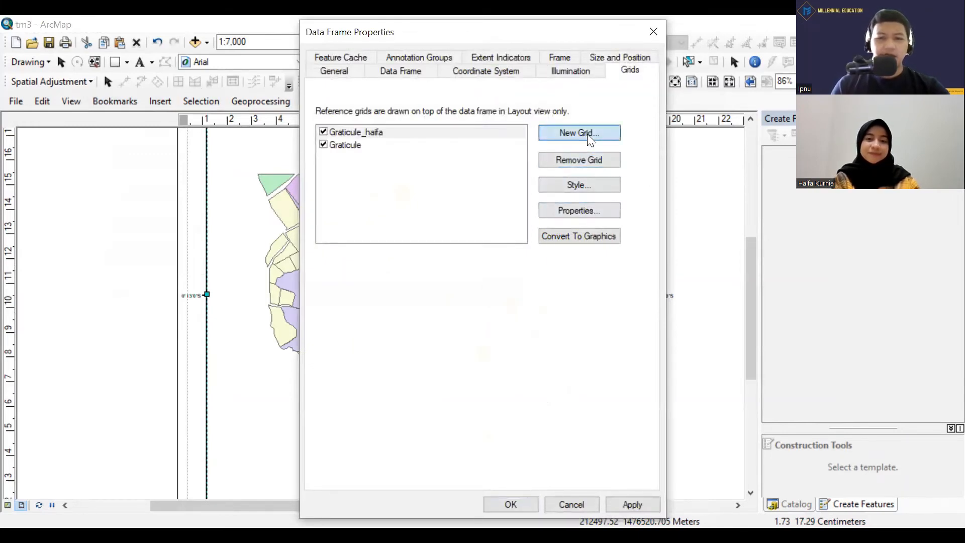
{"action": "left_click", "coordinate": [550, 337]}
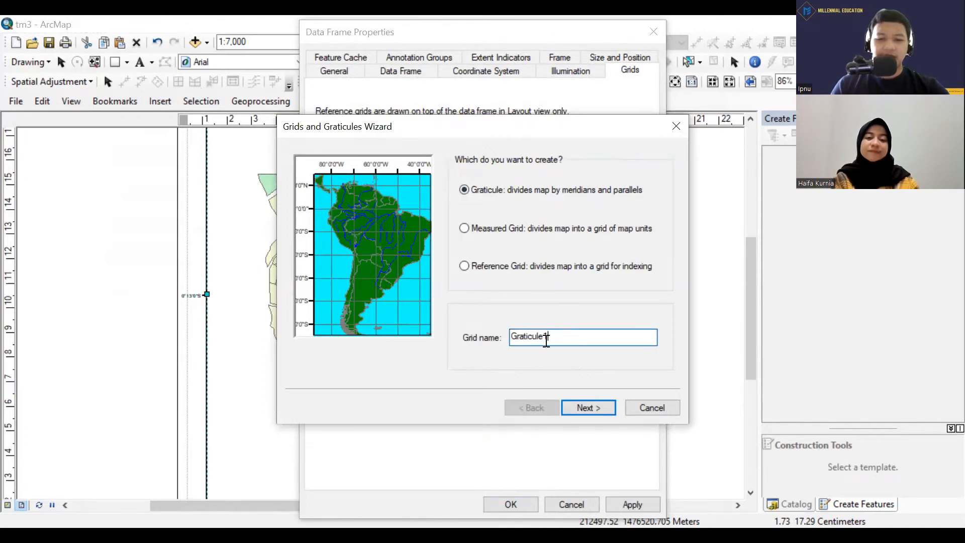
{"action": "left_click_drag", "start_coordinate": [549, 340], "coordinate": [543, 340]}
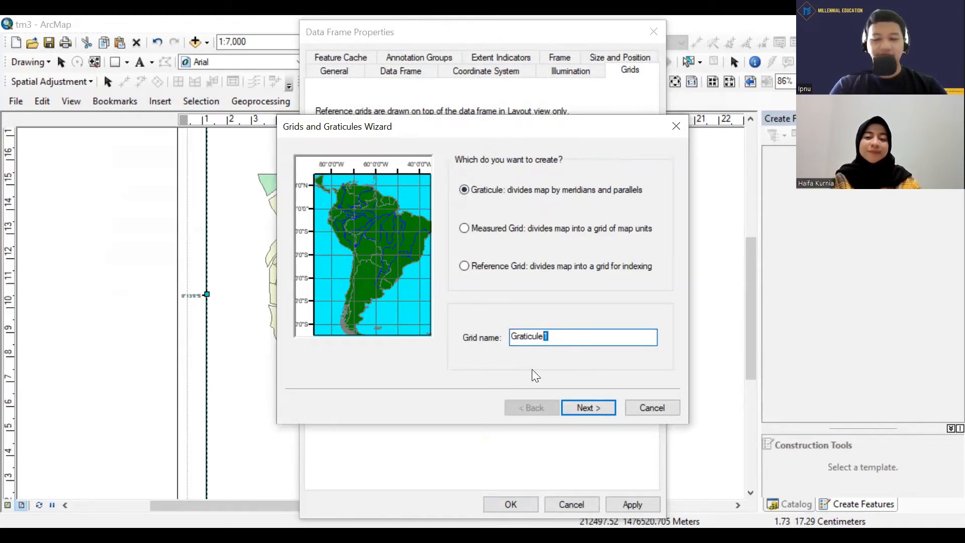
{"action": "type", "text": "_ipnu"}
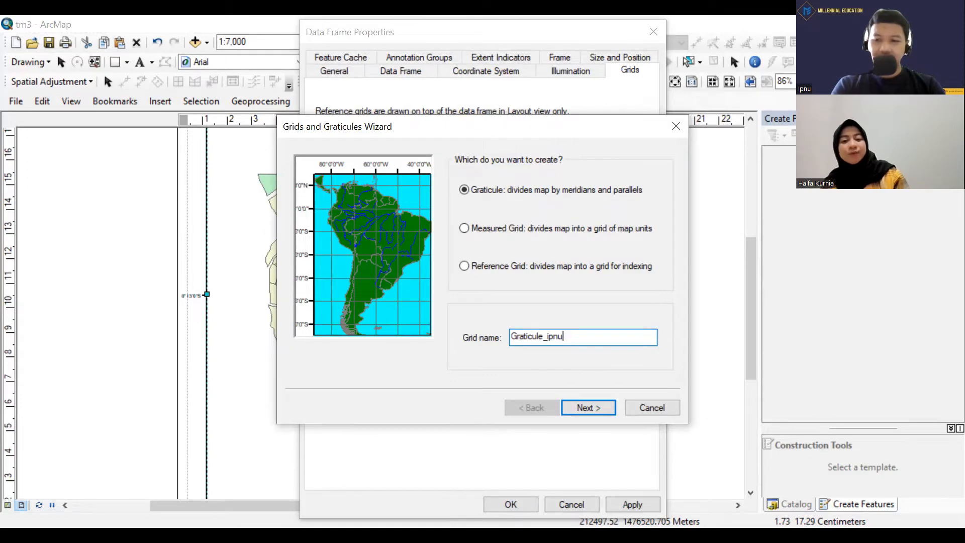
{"action": "type", "text": "2"}
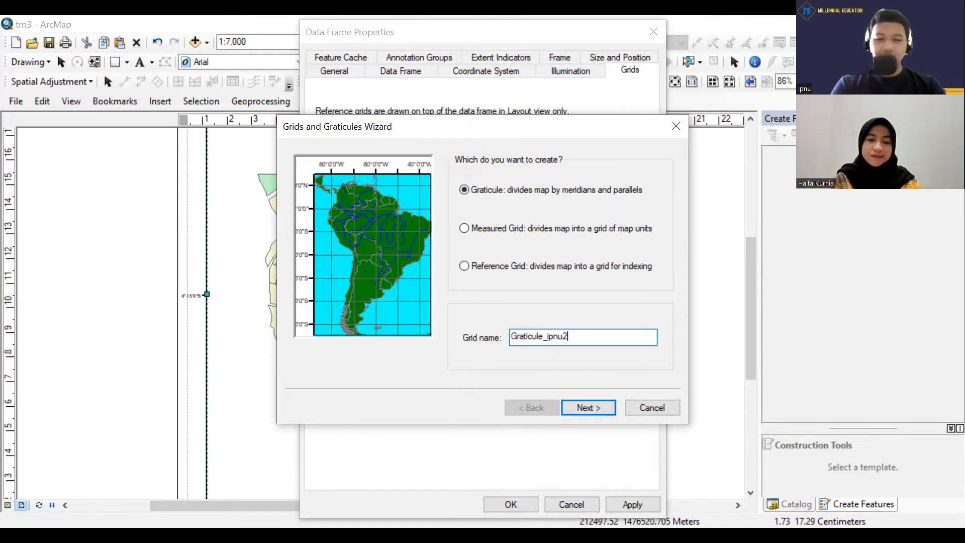
{"action": "type", "text": "0detik"}
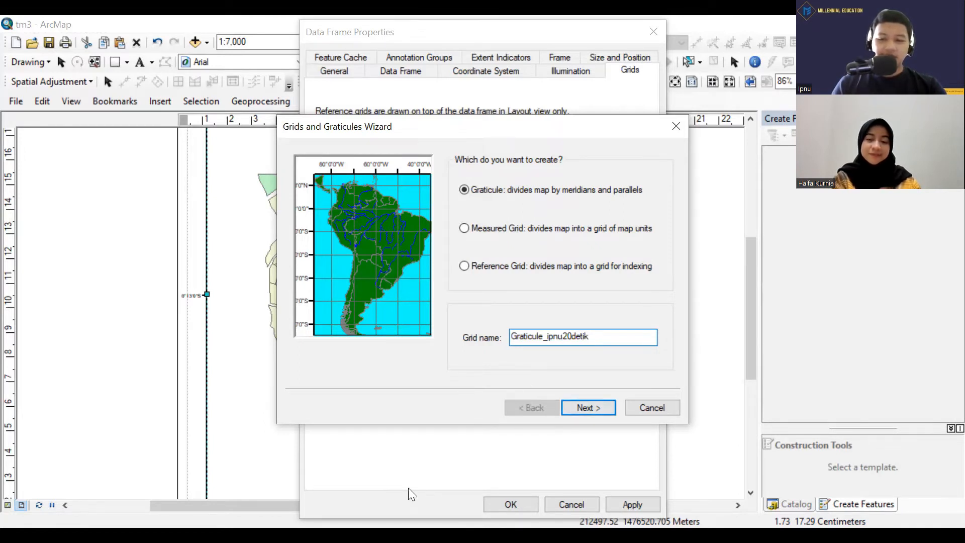
Place the graticule's parallels and meridians every 20 seconds and show it as tick marks and labels.
{"action": "left_click", "coordinate": [591, 408]}
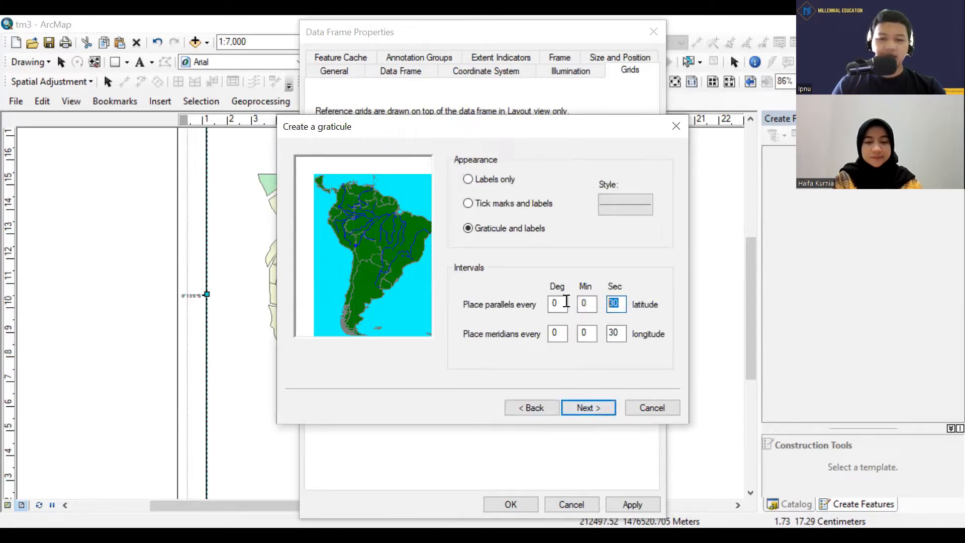
{"action": "type", "text": "20"}
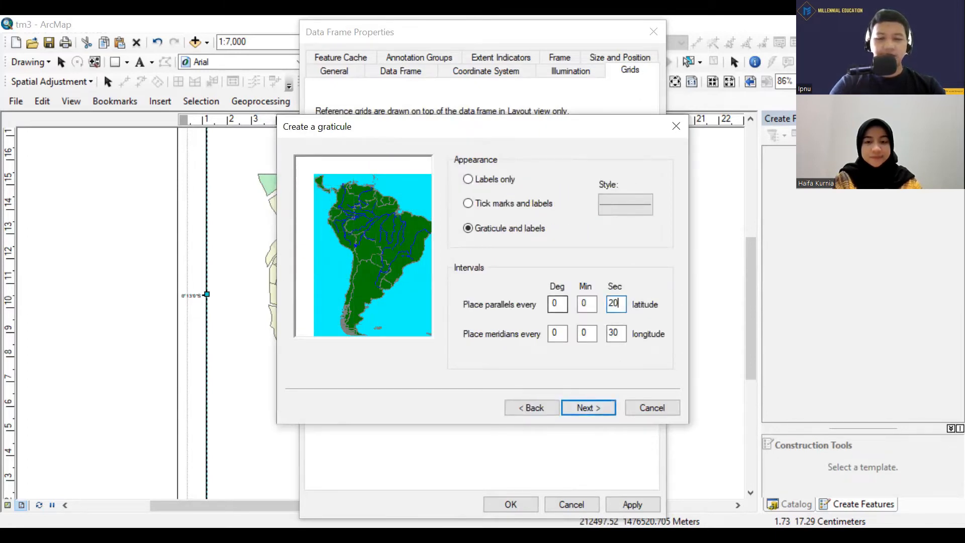
{"action": "double_click", "coordinate": [620, 333]}
{"action": "type", "text": "20"}
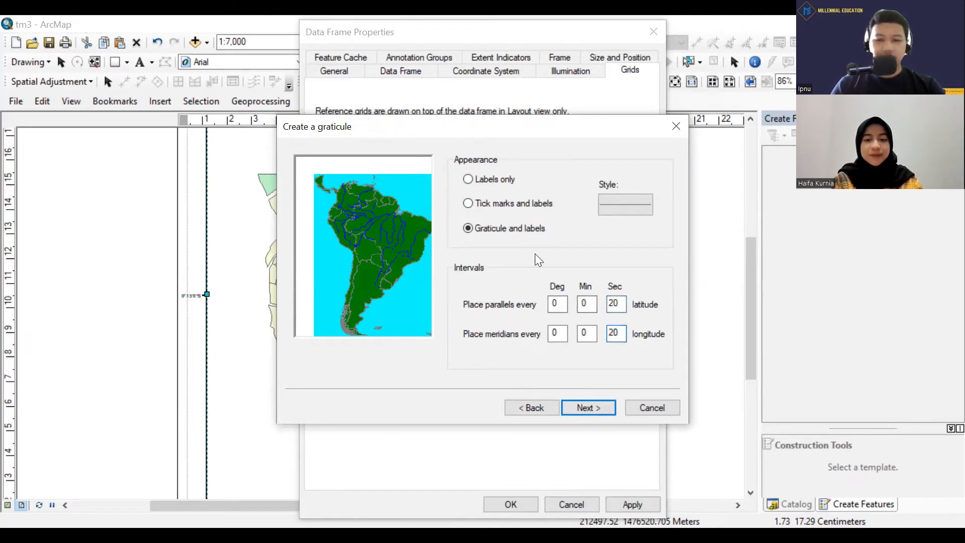
{"action": "left_click", "coordinate": [465, 204]}
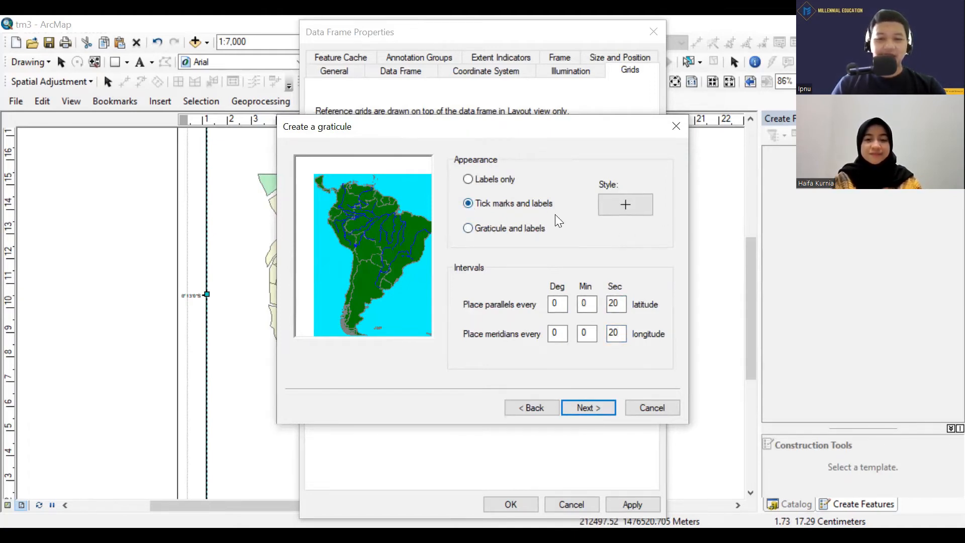
{"action": "left_click", "coordinate": [604, 408]}
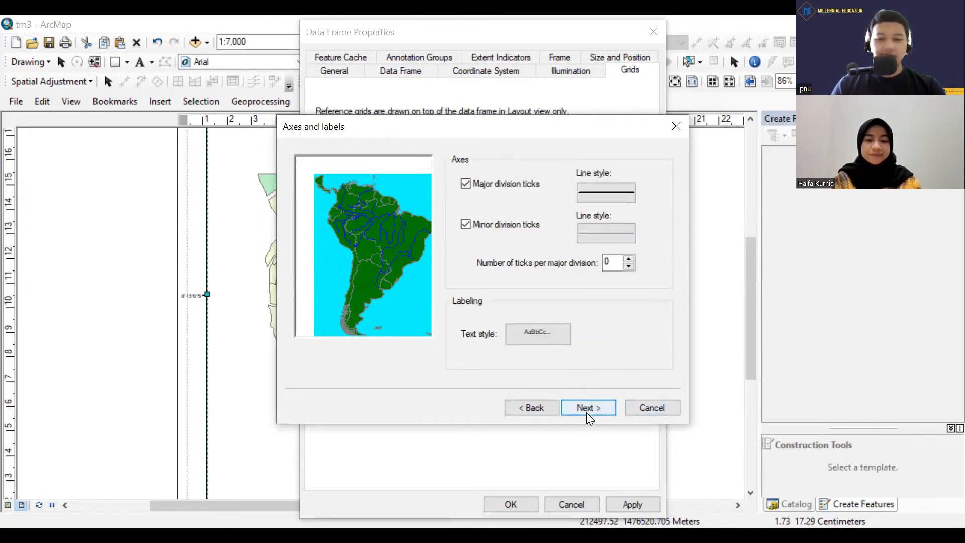
Finish the 20-second graticule with default axes, a simple border and fixed-grid storage, and apply it, accepting the differing coordinate system.
{"action": "left_click", "coordinate": [586, 413]}
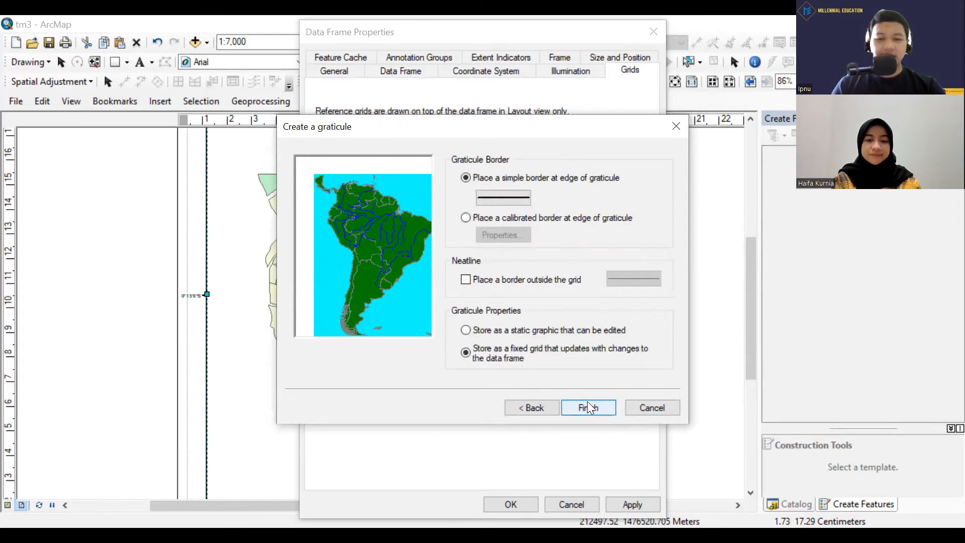
{"action": "left_click", "coordinate": [589, 407]}
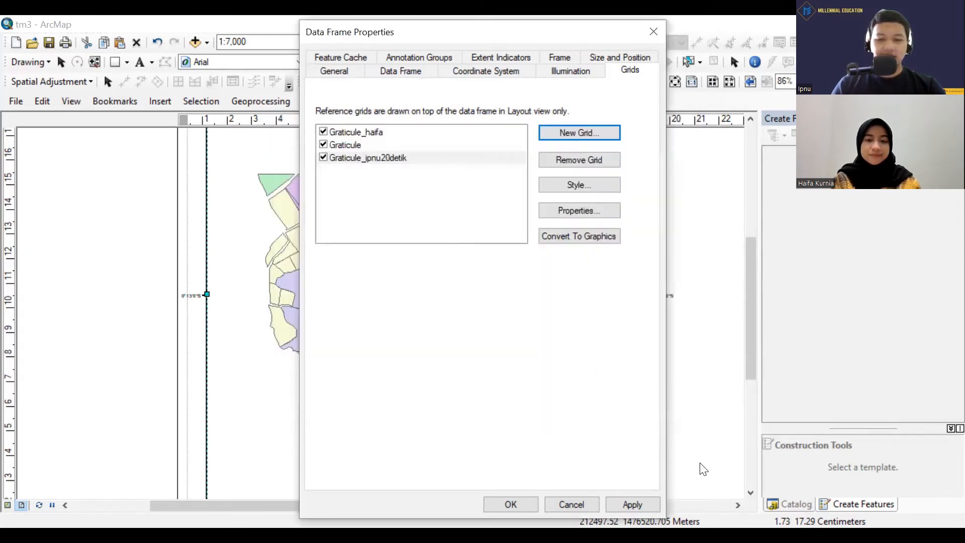
{"action": "left_click", "coordinate": [635, 503]}
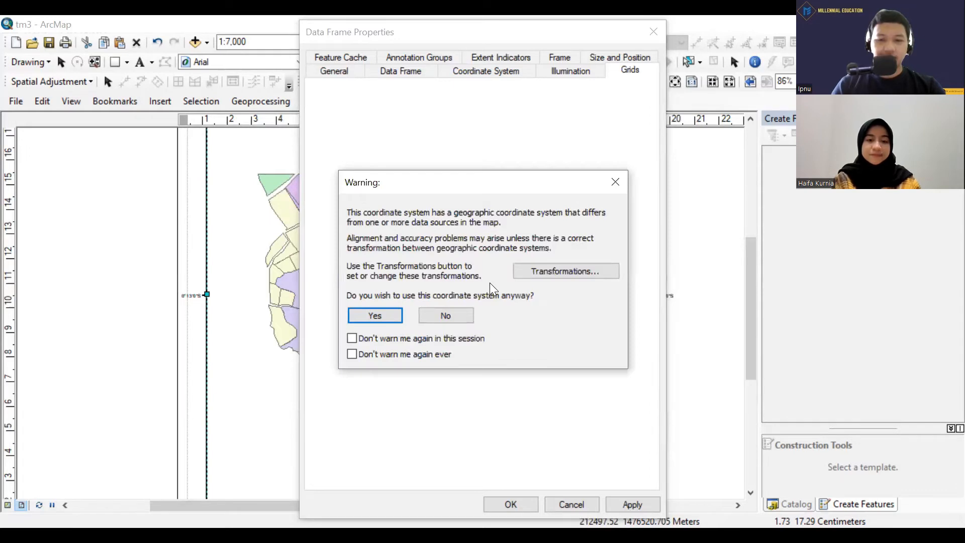
{"action": "left_click", "coordinate": [378, 317]}
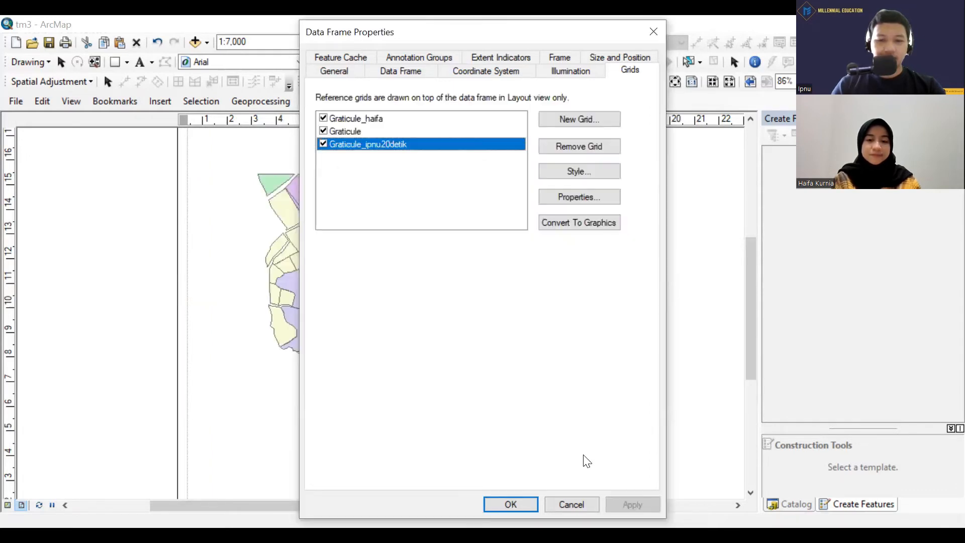
{"action": "left_click", "coordinate": [512, 511]}
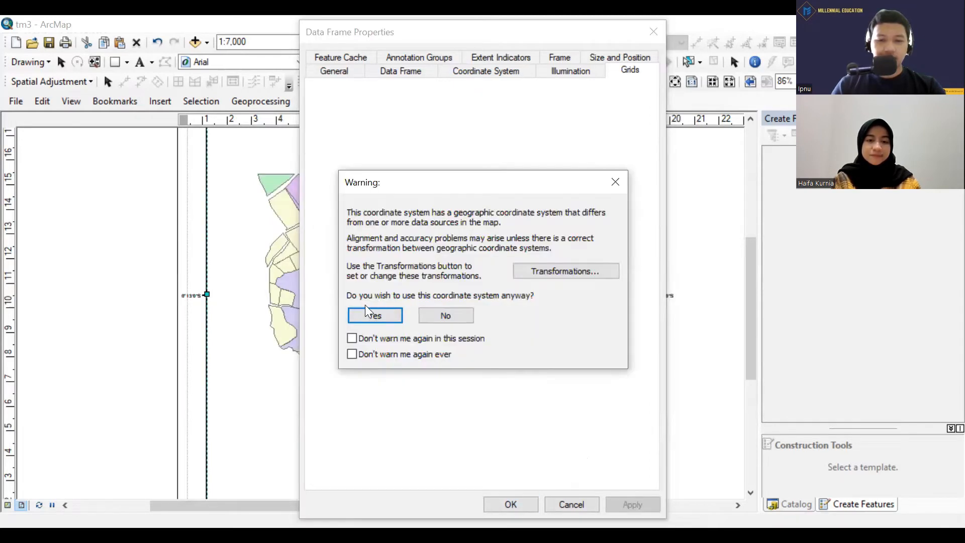
{"action": "left_click", "coordinate": [374, 317]}
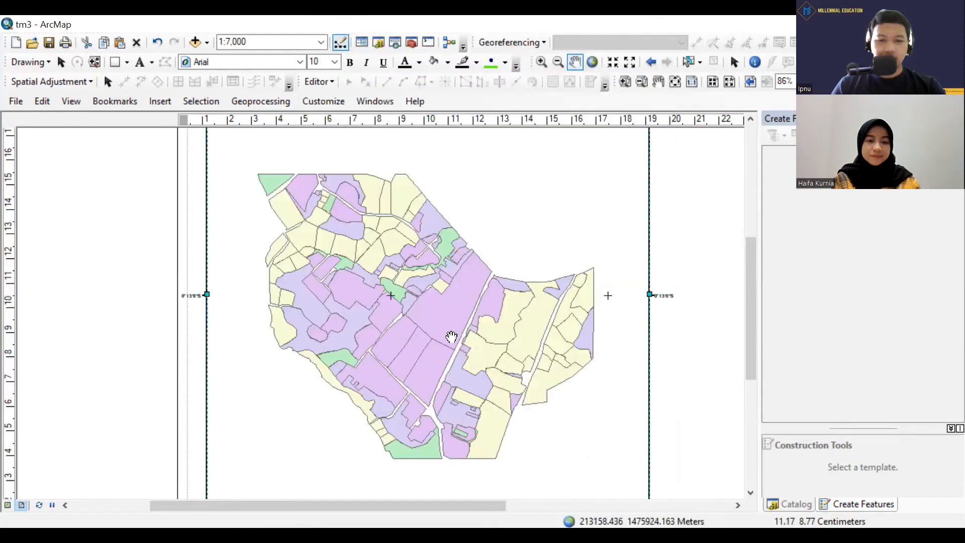
Examine the 20-second graticule's tick crosses inside the map and the coordinate labels around the data frame.
{"action": "scroll", "coordinate": [513, 320], "scroll_direction": "up", "scroll_amount": 2}
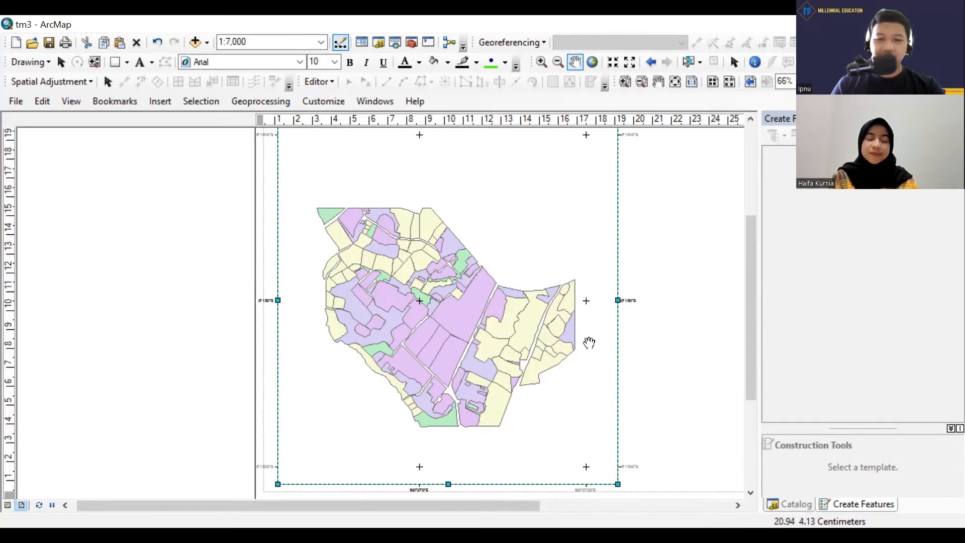
{"action": "scroll", "coordinate": [592, 326], "scroll_direction": "up", "scroll_amount": 4}
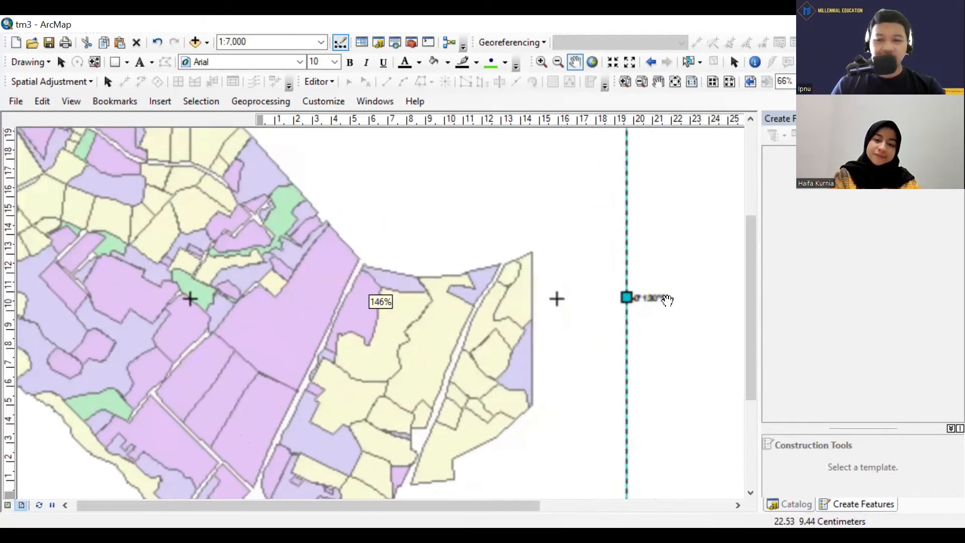
{"action": "scroll", "coordinate": [673, 314], "scroll_direction": "up", "scroll_amount": 3}
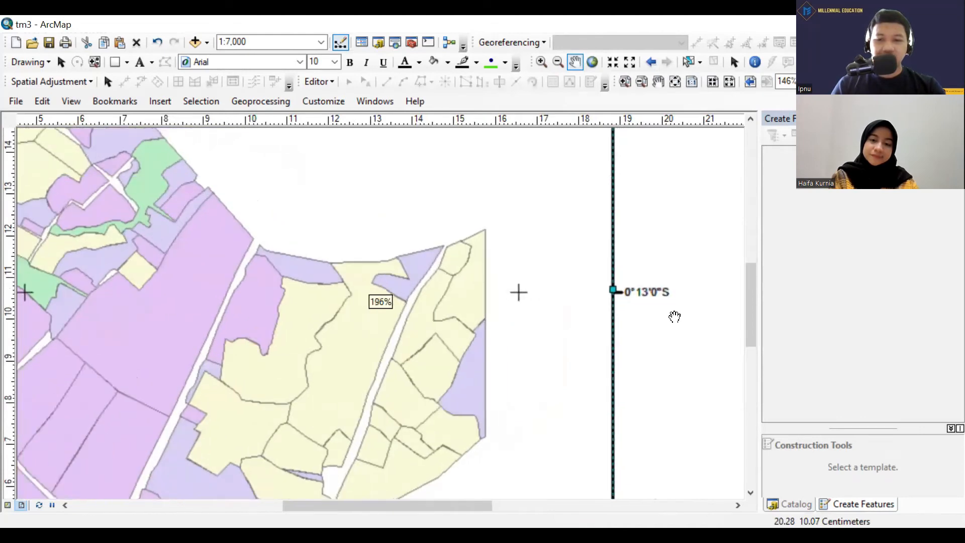
{"action": "scroll", "coordinate": [674, 317], "scroll_direction": "down", "scroll_amount": 6}
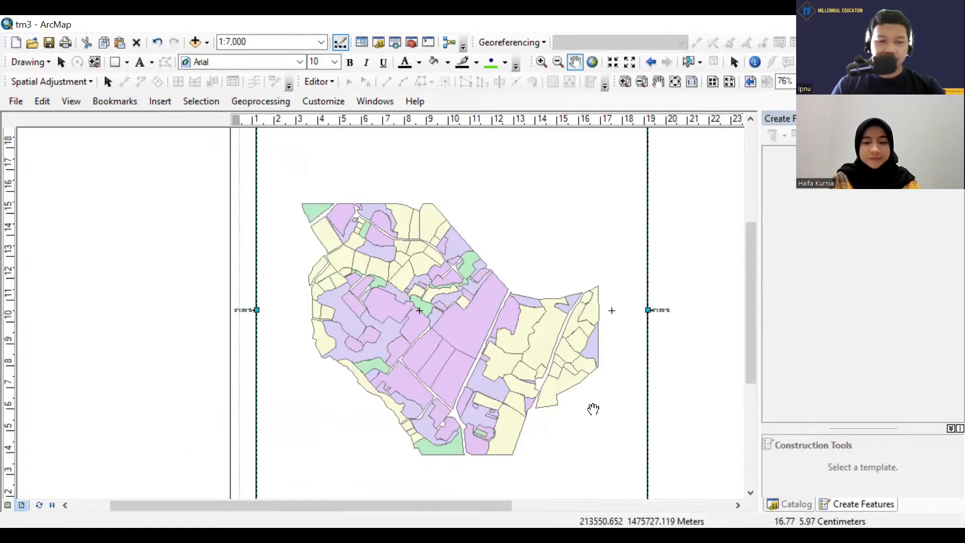
{"action": "scroll", "coordinate": [605, 410], "scroll_direction": "down", "scroll_amount": 2}
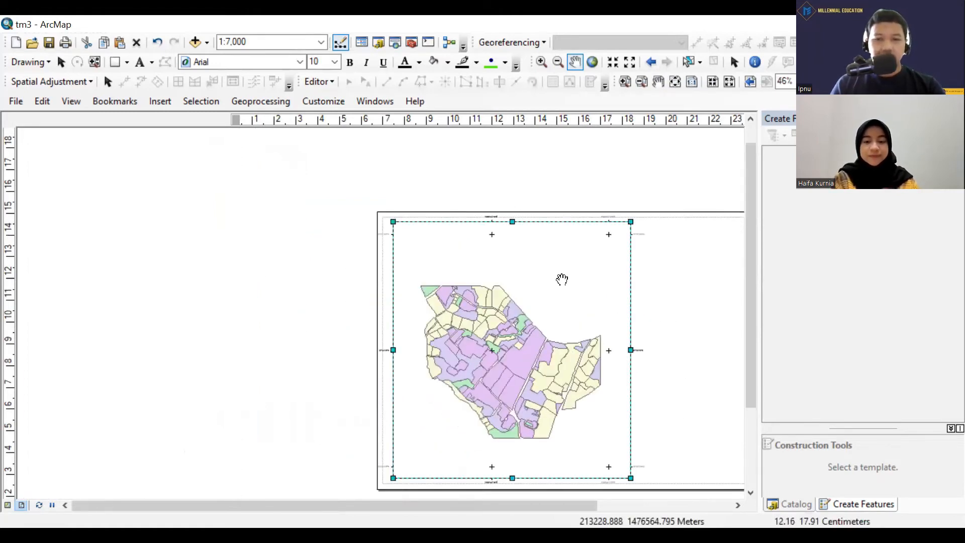
{"action": "left_click_drag", "start_coordinate": [646, 325], "coordinate": [463, 302]}
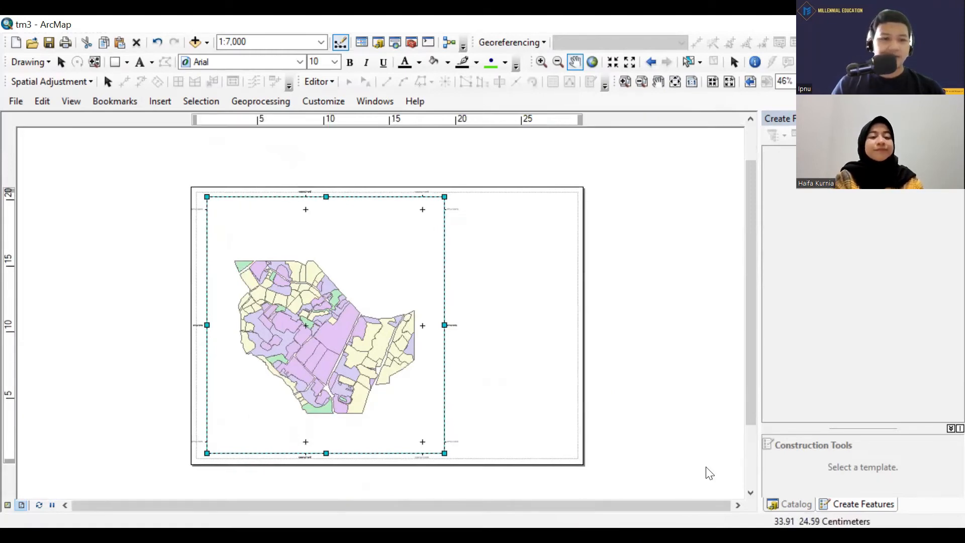
Turn off the display of all three existing graticules in the data frame's reference grids.
{"action": "left_click", "coordinate": [66, 103]}
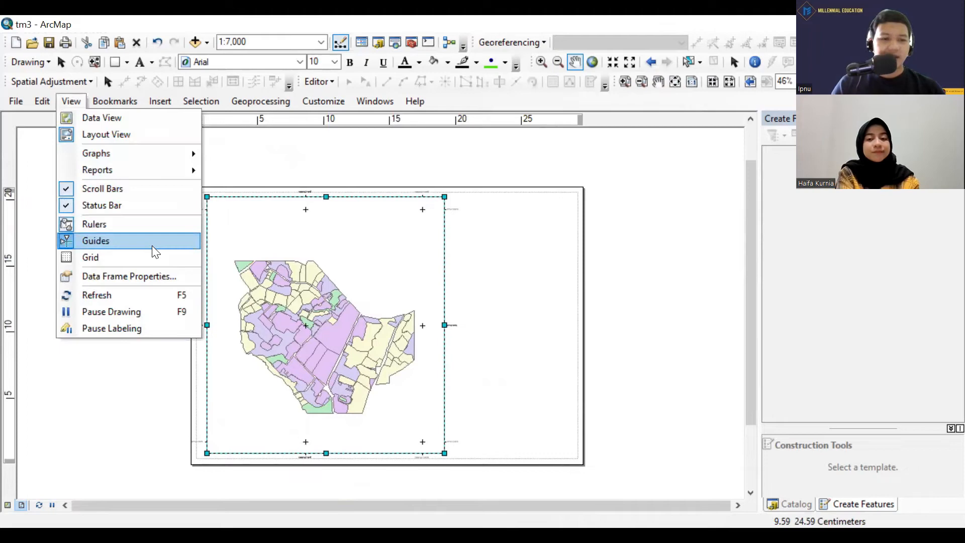
{"action": "left_click", "coordinate": [140, 279]}
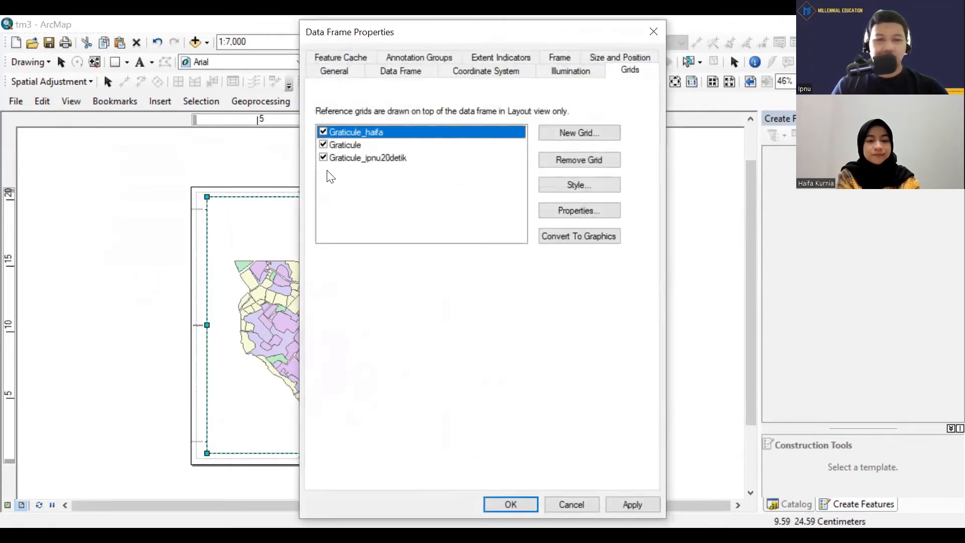
{"action": "left_click", "coordinate": [323, 159]}
{"action": "left_click", "coordinate": [323, 146]}
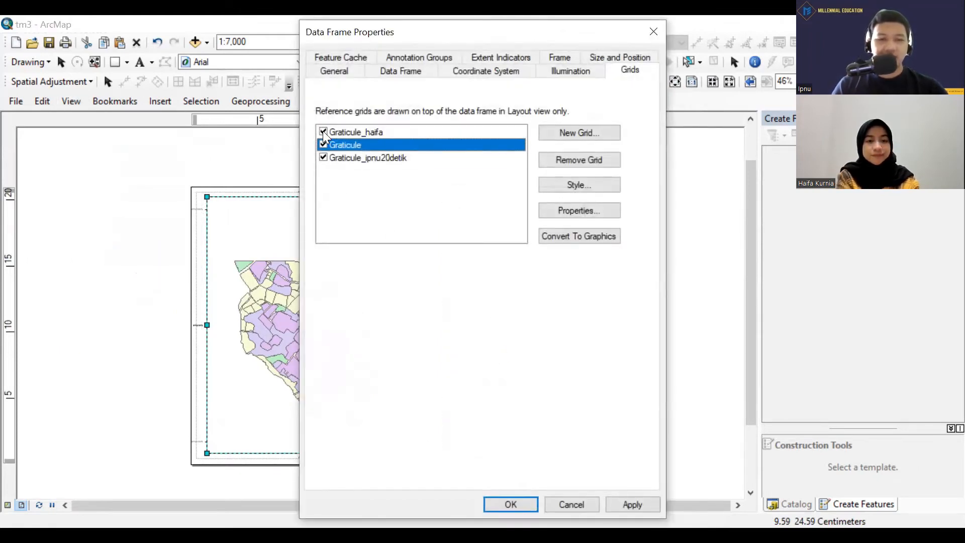
{"action": "left_click", "coordinate": [322, 131]}
{"action": "left_click", "coordinate": [323, 132]}
{"action": "left_click", "coordinate": [326, 145]}
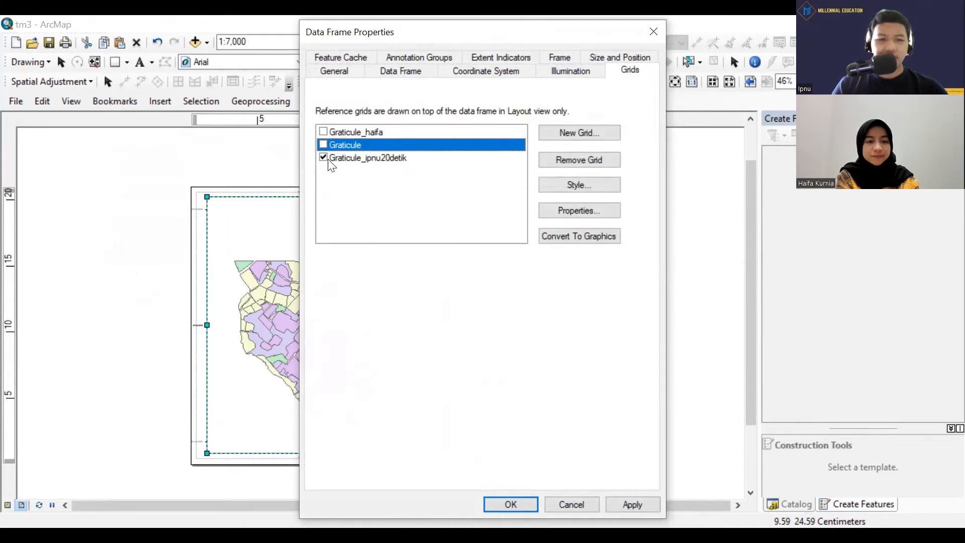
{"action": "left_click", "coordinate": [321, 160]}
{"action": "left_click", "coordinate": [323, 157]}
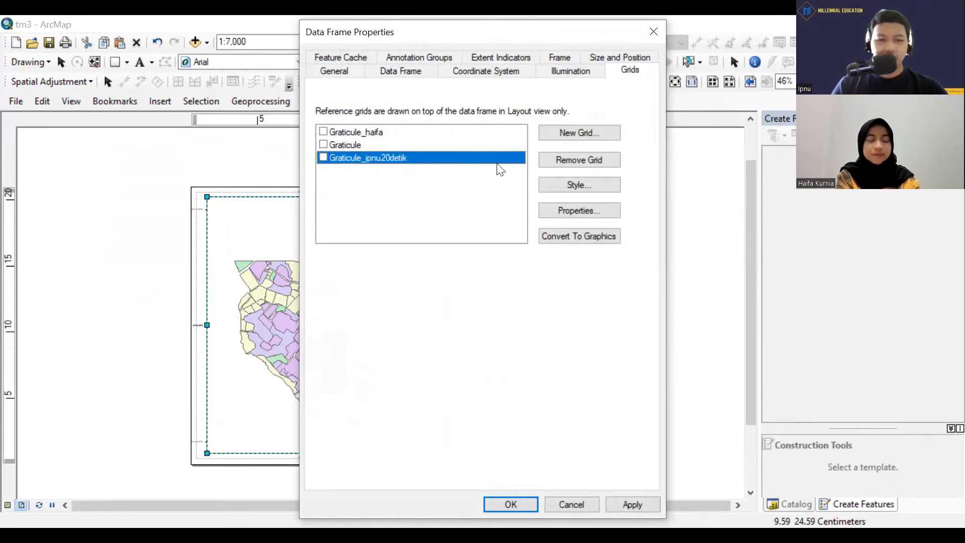
Start a new measured grid for the data frame, naming it "Measured Grid_" followed by the trainee's first name.
{"action": "left_click", "coordinate": [579, 135]}
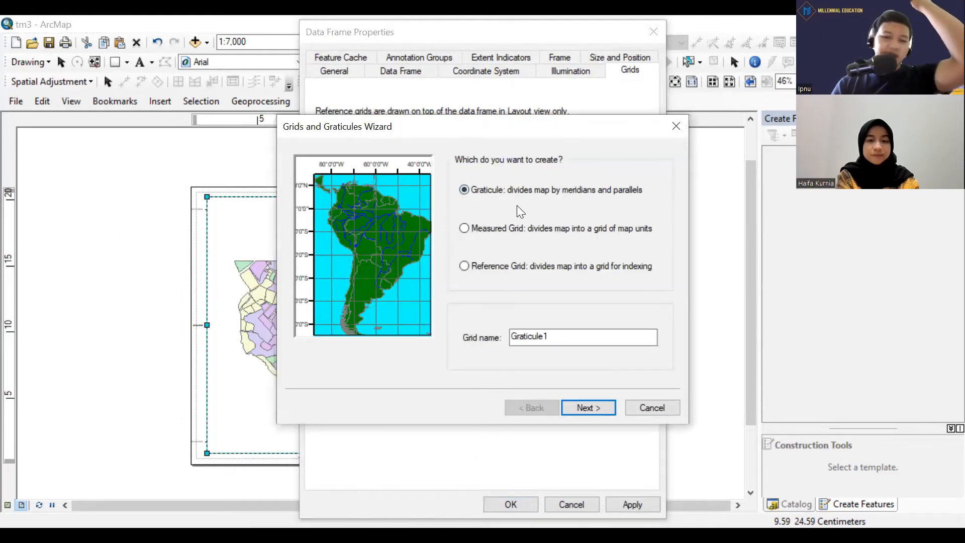
{"action": "left_click", "coordinate": [495, 227]}
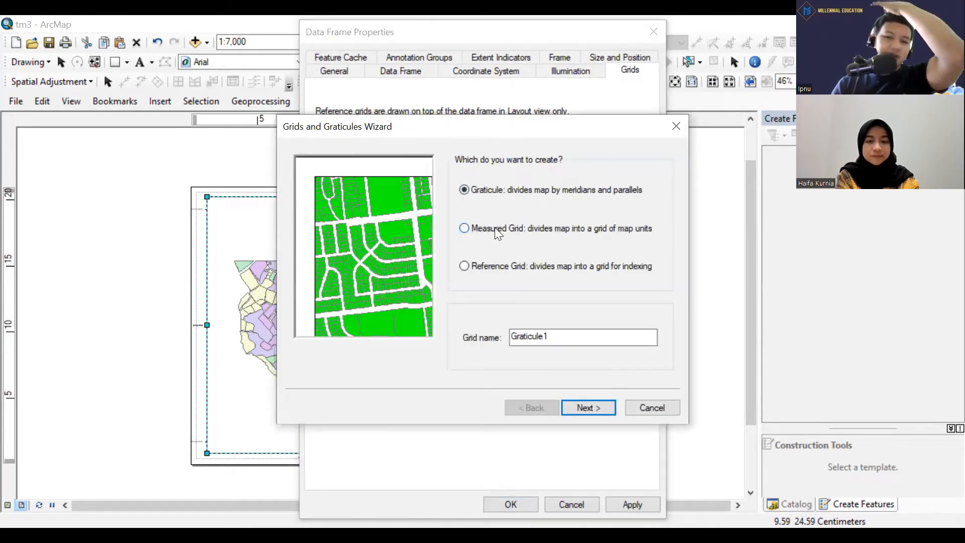
{"action": "left_click", "coordinate": [593, 339]}
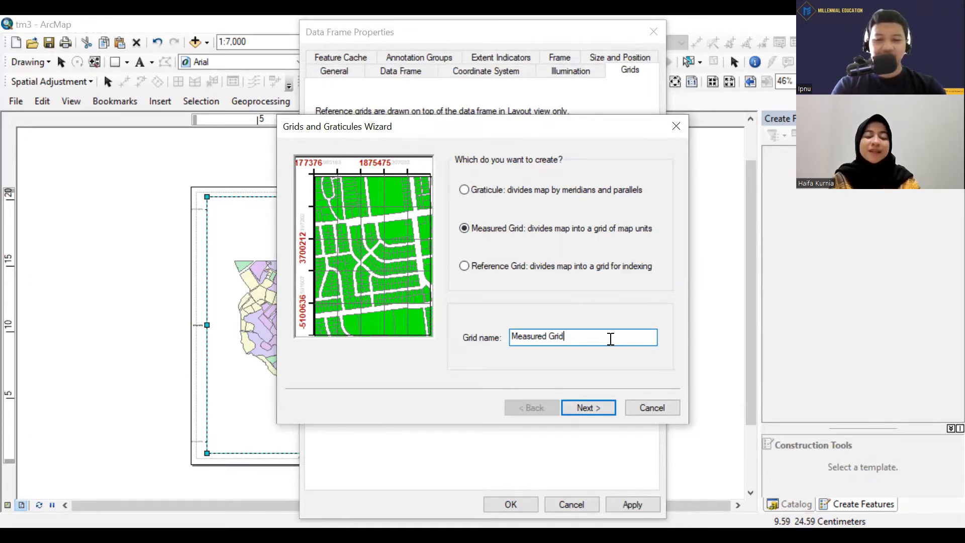
{"action": "type", "text": "_Gr"}
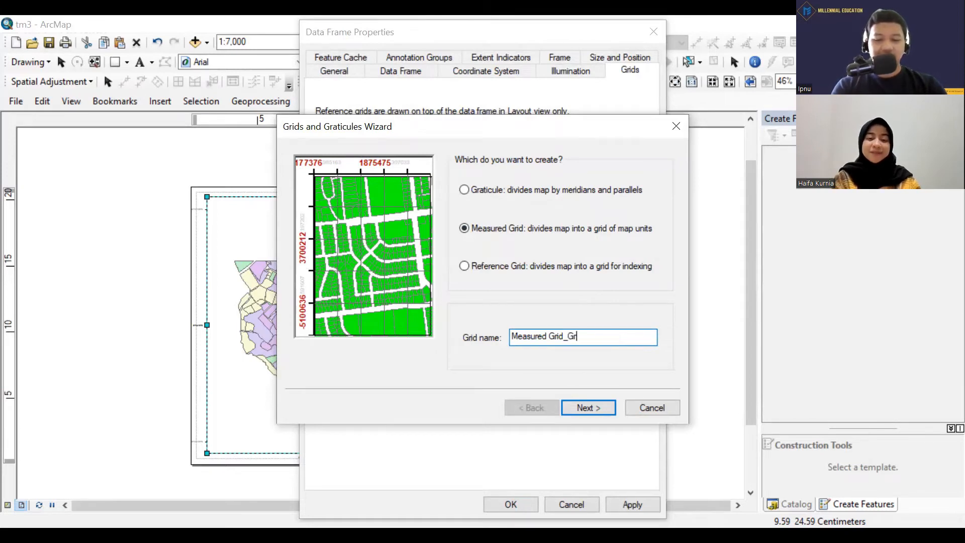
{"action": "type", "text": "id"}
{"action": "key", "text": "BackSpace"}
{"action": "key", "text": "BackSpace"}
{"action": "key", "text": "BackSpace"}
{"action": "key", "text": "BackSpace"}
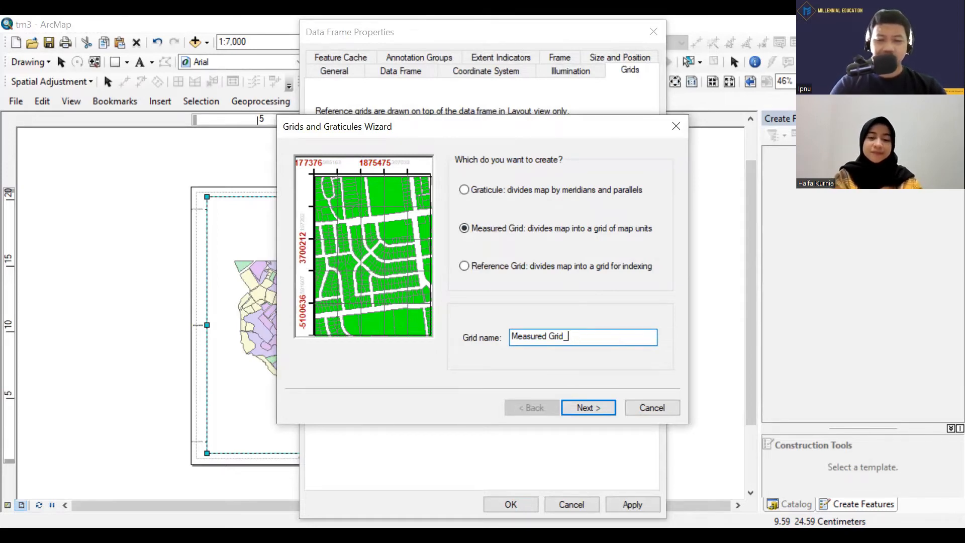
{"action": "type", "text": "Hai"}
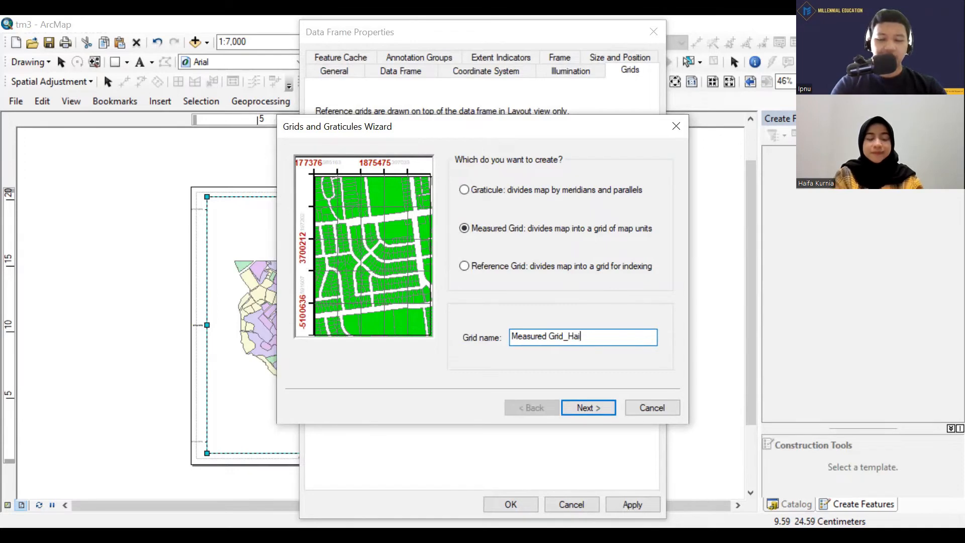
{"action": "type", "text": "fa"}
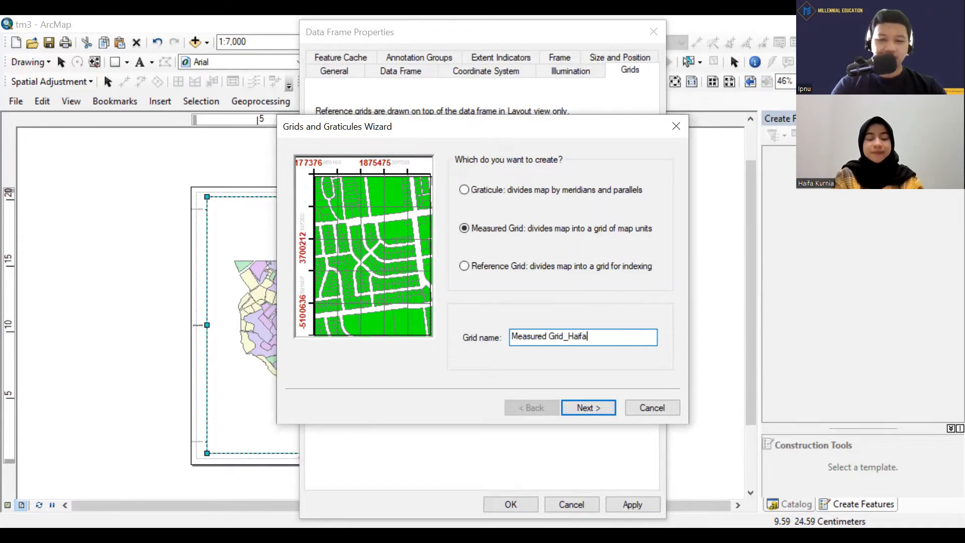
{"action": "left_click", "coordinate": [589, 406]}
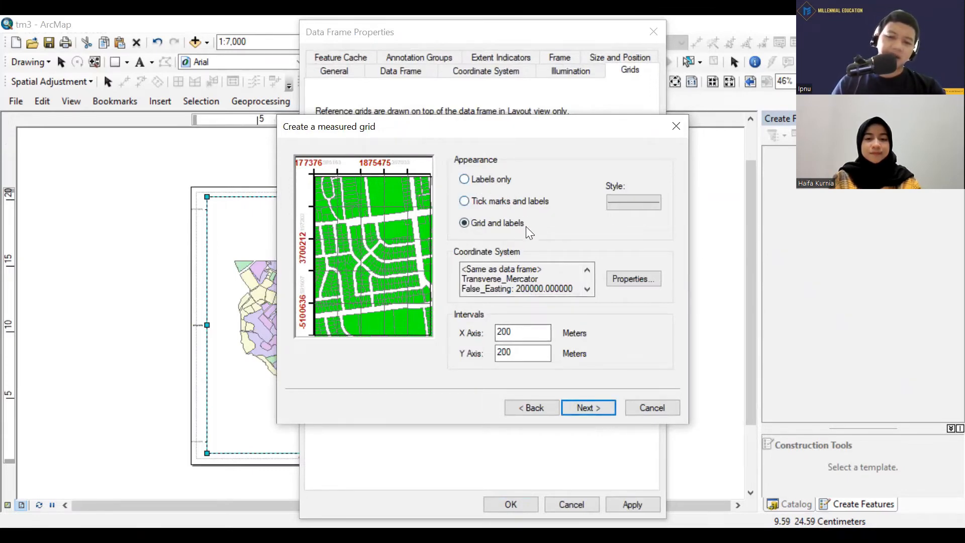
Show the measured grid as tick marks and labels in the data frame's coordinate system, with 200-meter X and Y intervals.
{"action": "left_click", "coordinate": [501, 204]}
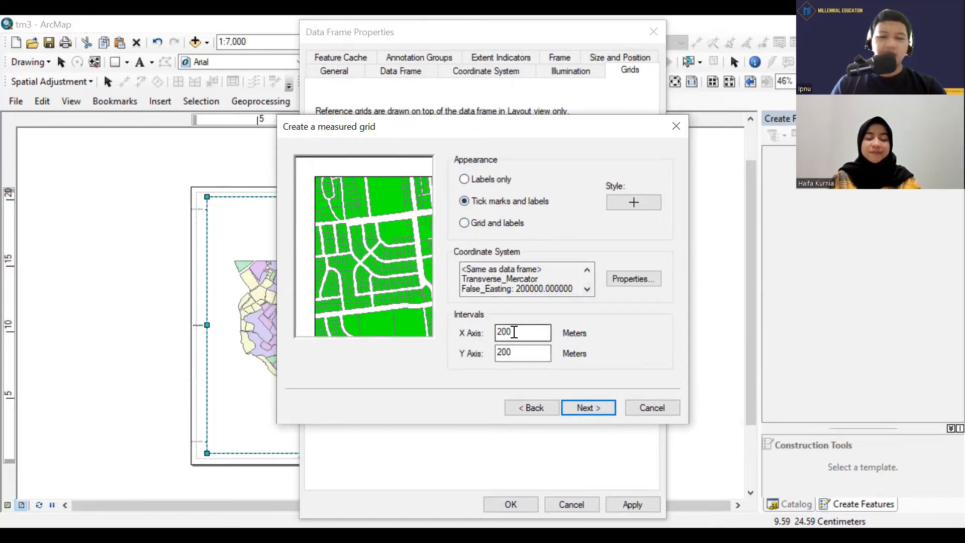
{"action": "double_click", "coordinate": [530, 334]}
{"action": "type", "text": "200"}
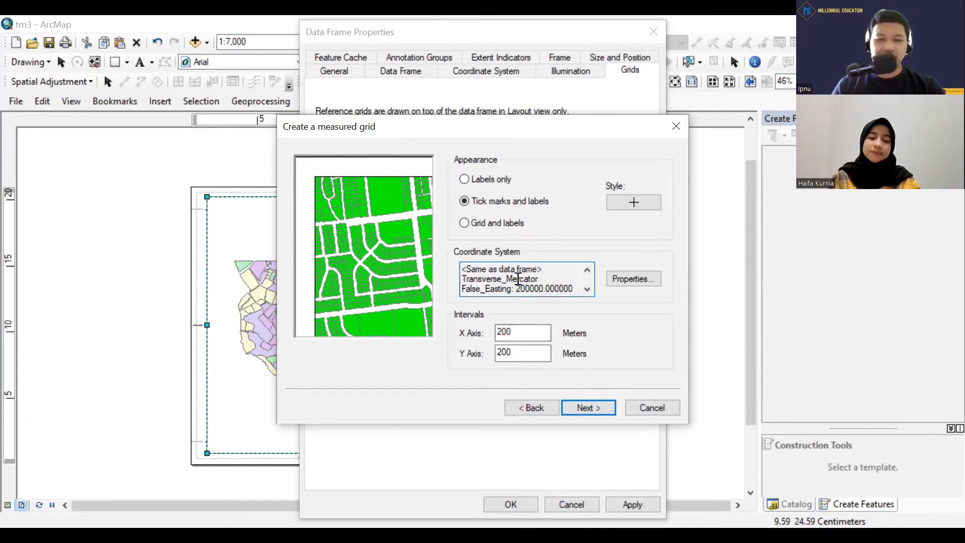
{"action": "scroll", "coordinate": [543, 277], "scroll_direction": "down", "scroll_amount": 2}
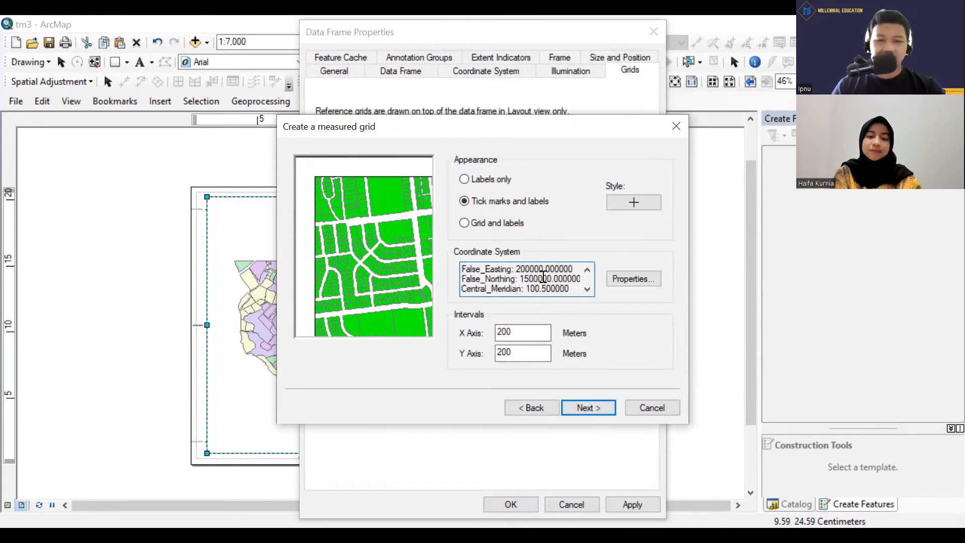
{"action": "scroll", "coordinate": [543, 277], "scroll_direction": "up", "scroll_amount": 2}
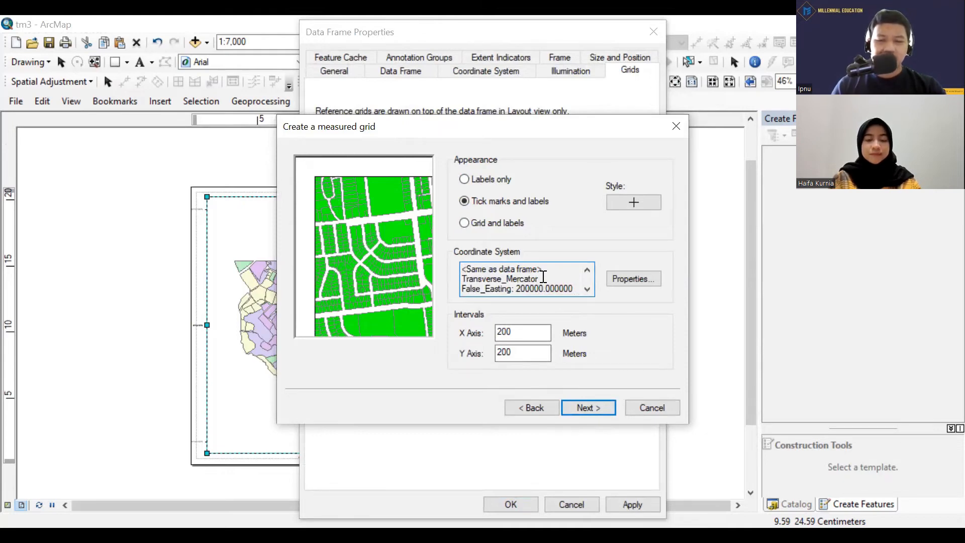
{"action": "scroll", "coordinate": [539, 275], "scroll_direction": "down", "scroll_amount": 2}
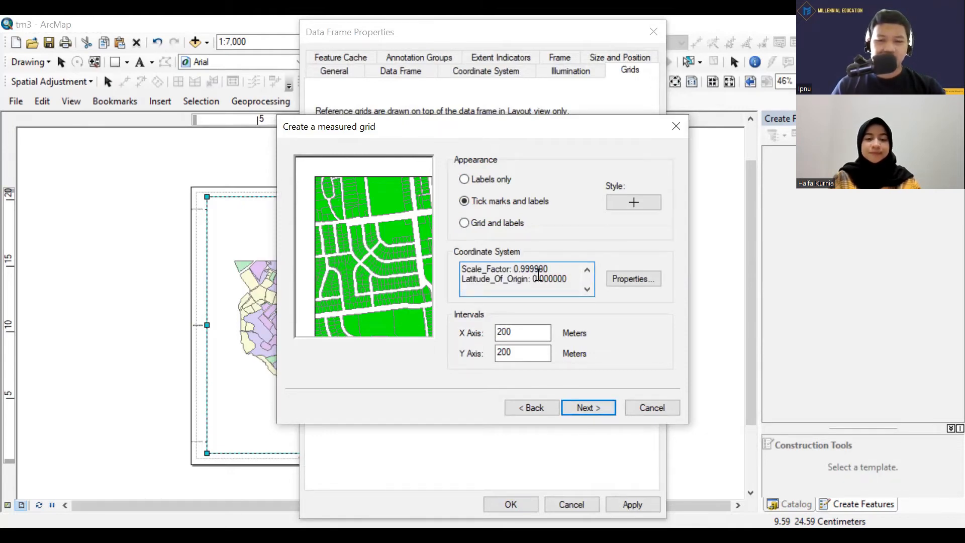
{"action": "scroll", "coordinate": [538, 275], "scroll_direction": "up", "scroll_amount": 2}
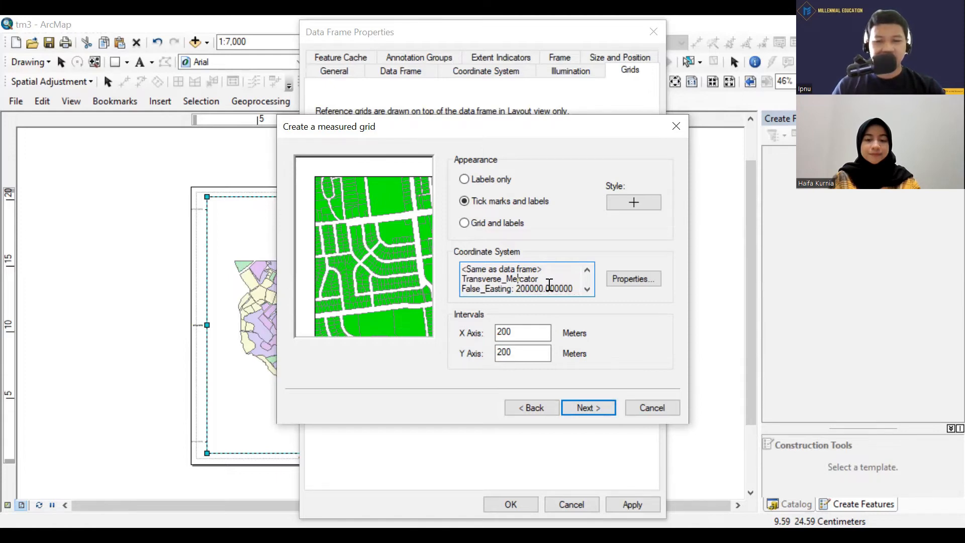
{"action": "left_click", "coordinate": [591, 290]}
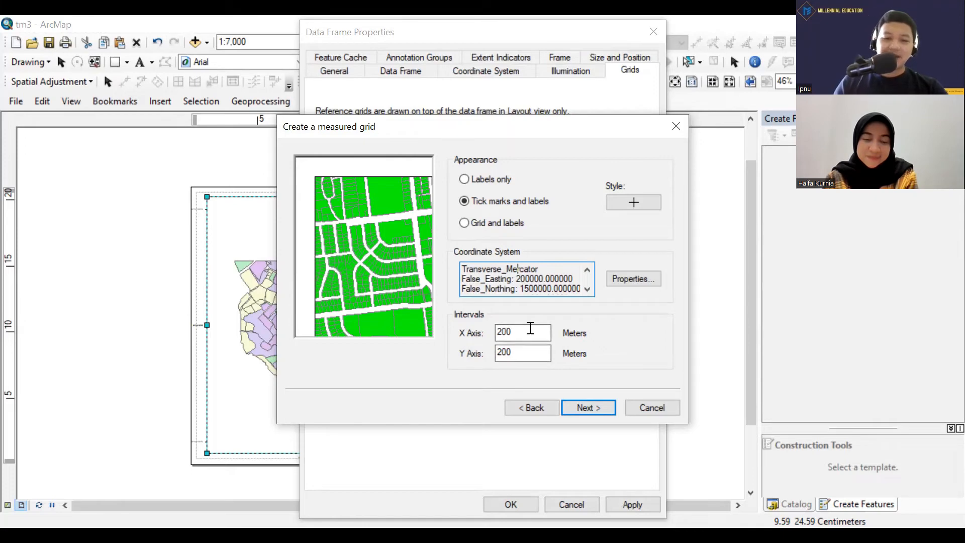
{"action": "left_click_drag", "start_coordinate": [530, 327], "coordinate": [460, 329]}
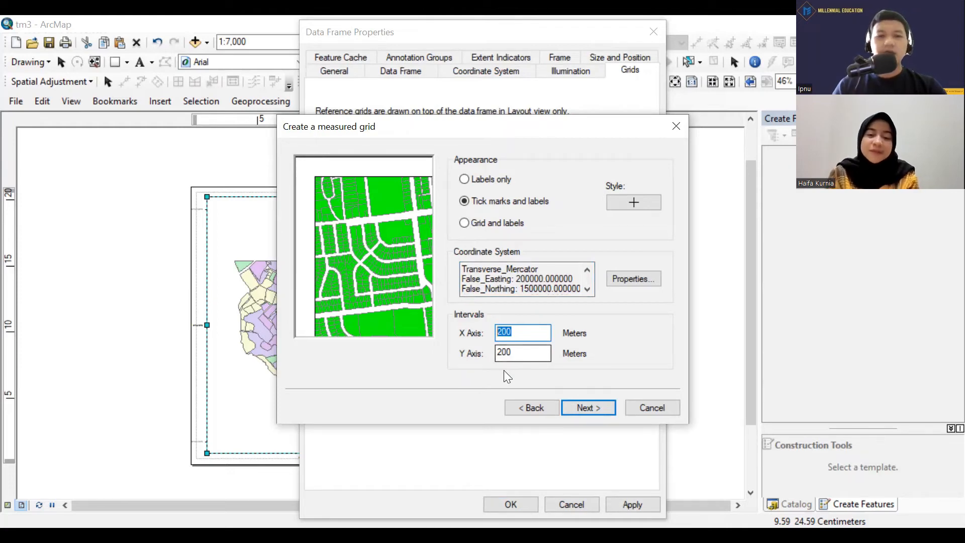
{"action": "left_click", "coordinate": [525, 350]}
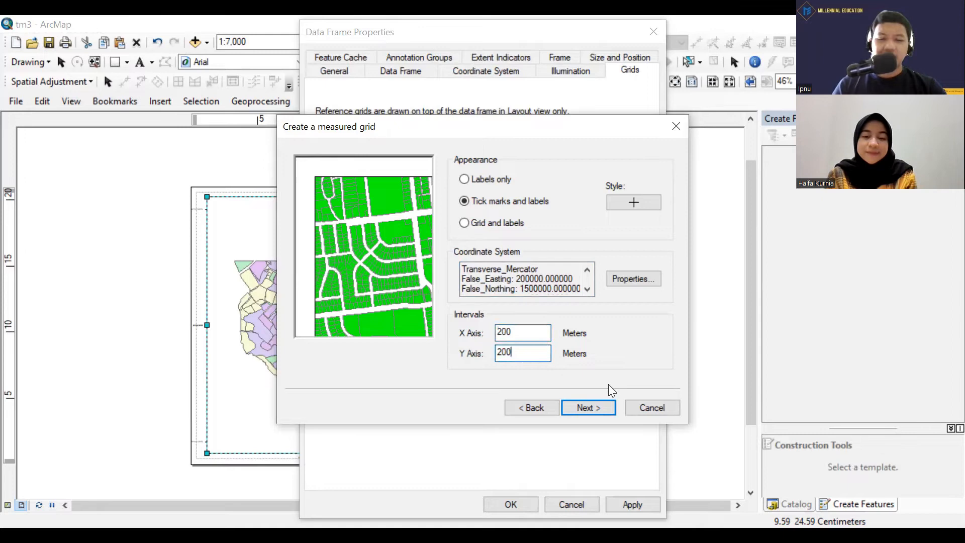
{"action": "left_click", "coordinate": [597, 414]}
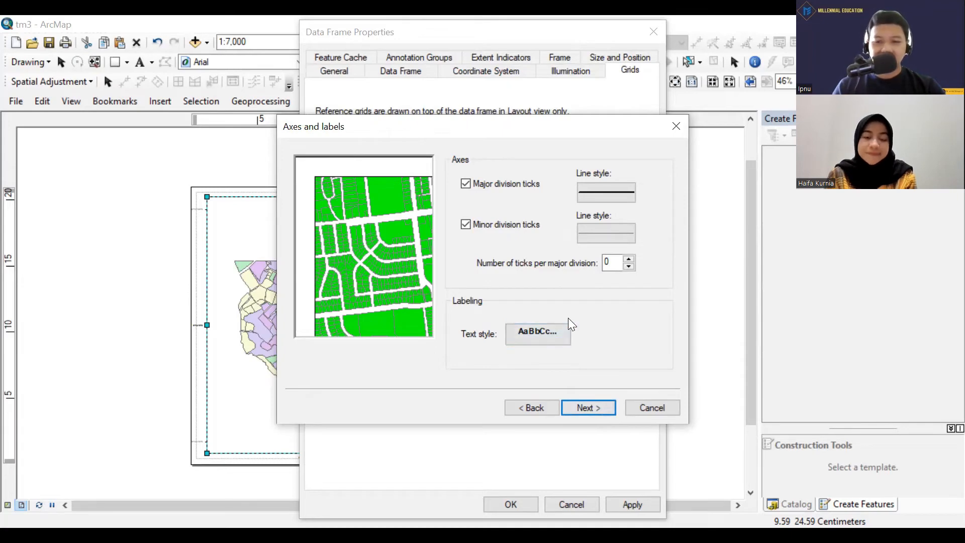
Finish the measured grid with default axes, no borders and fixed-grid storage, and apply it, accepting the differing coordinate system.
{"action": "left_click", "coordinate": [587, 411]}
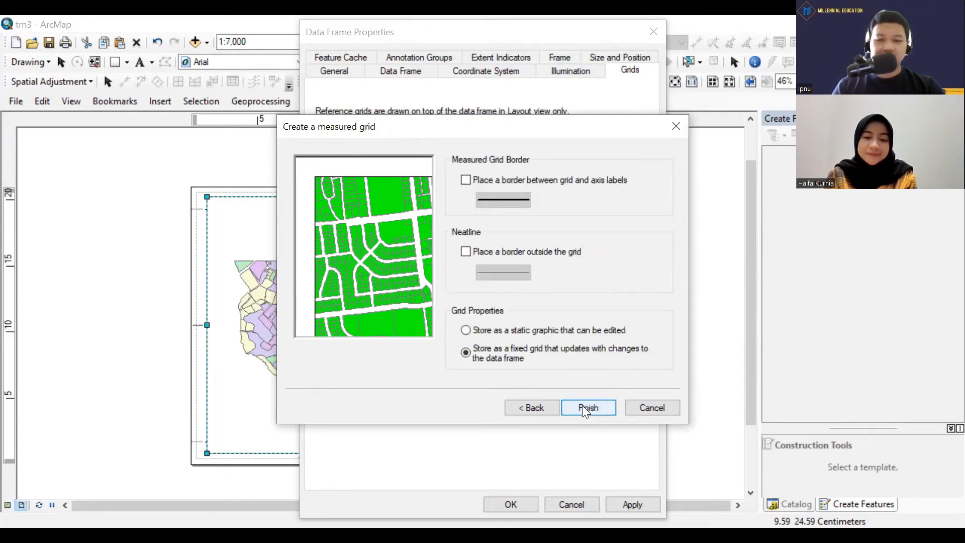
{"action": "left_click", "coordinate": [582, 406]}
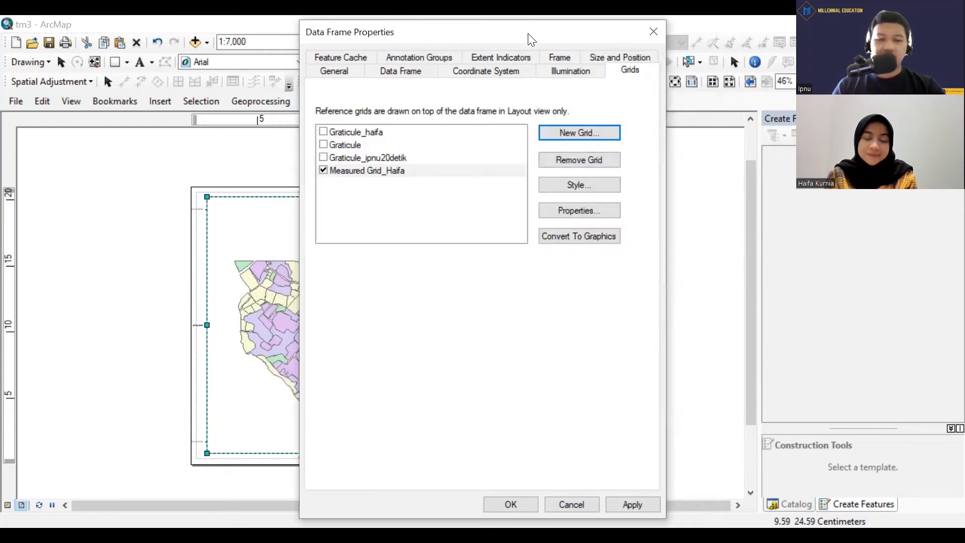
{"action": "left_click_drag", "start_coordinate": [531, 39], "coordinate": [632, 35]}
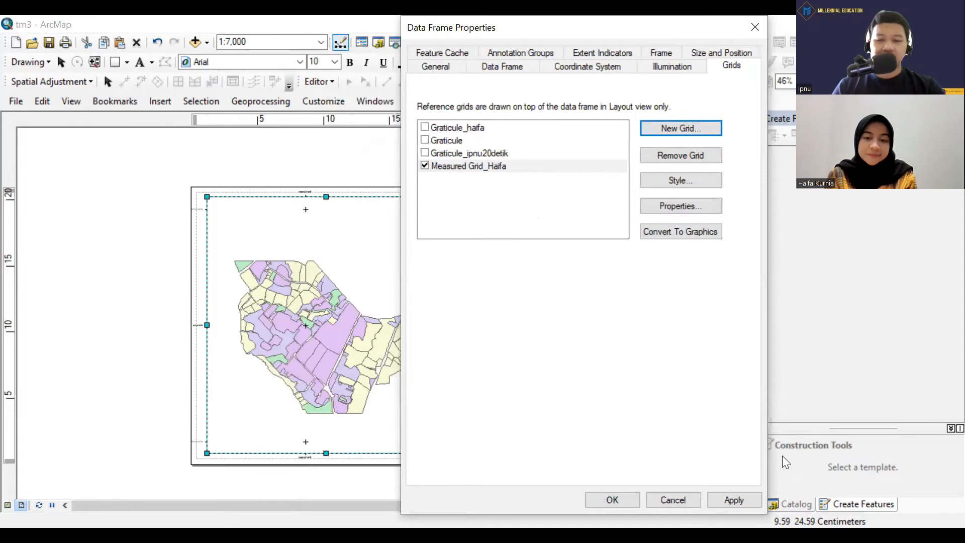
{"action": "left_click", "coordinate": [745, 500]}
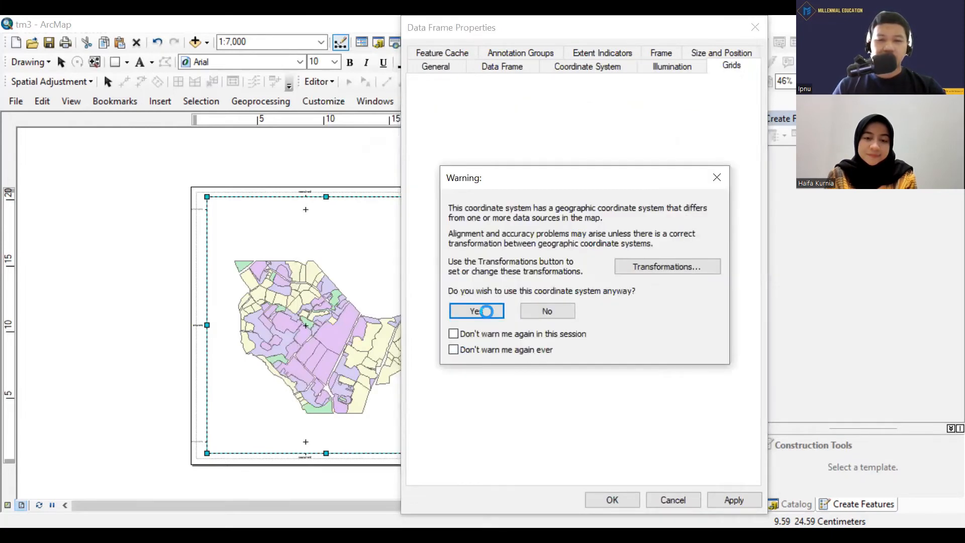
{"action": "left_click", "coordinate": [480, 311]}
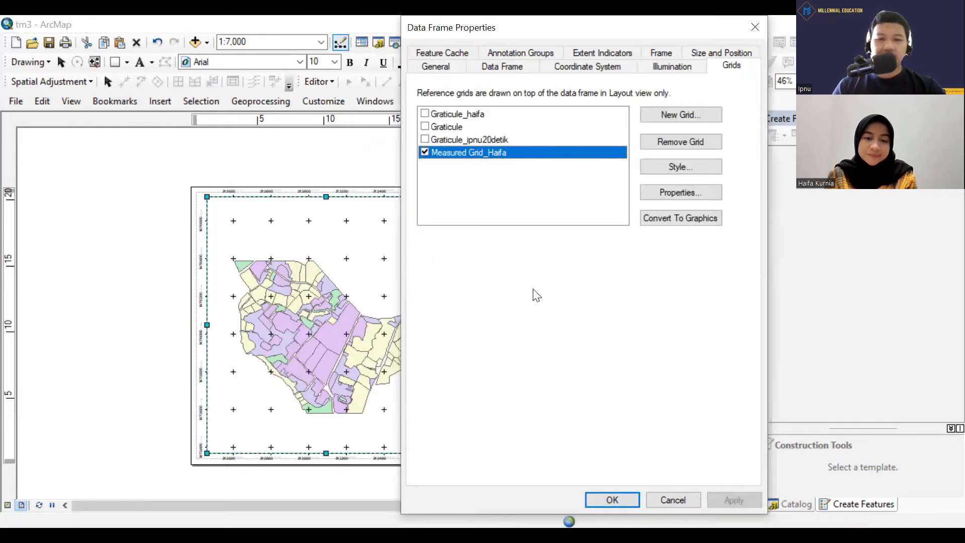
{"action": "left_click", "coordinate": [623, 499]}
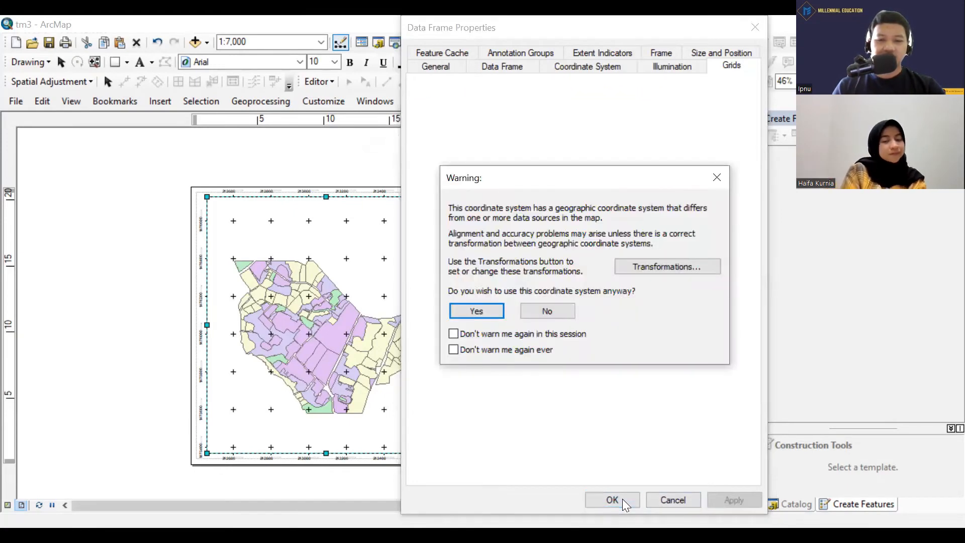
{"action": "left_click", "coordinate": [483, 313]}
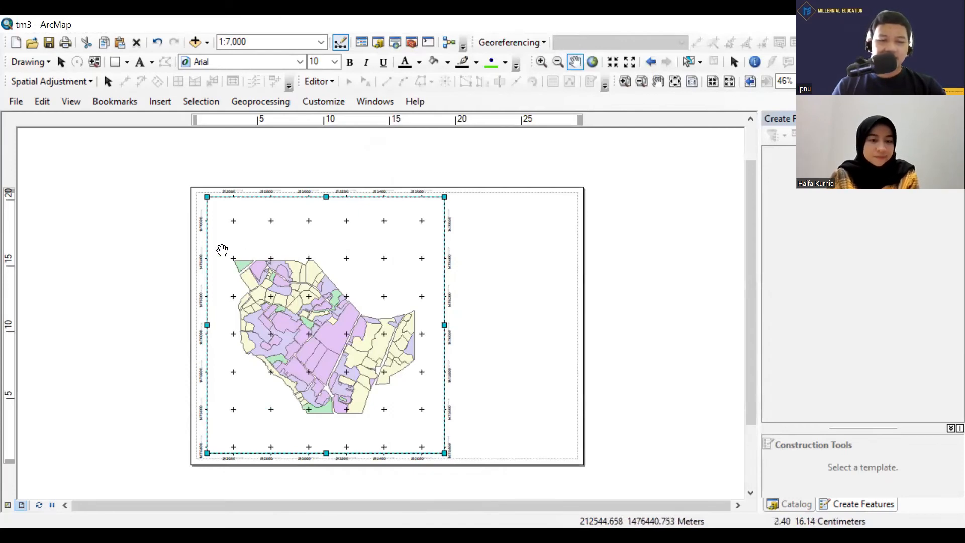
Examine the measured grid's coordinate labels around the data frame, closing in on its lower-left corner.
{"action": "scroll", "coordinate": [221, 250], "scroll_direction": "up", "scroll_amount": 2}
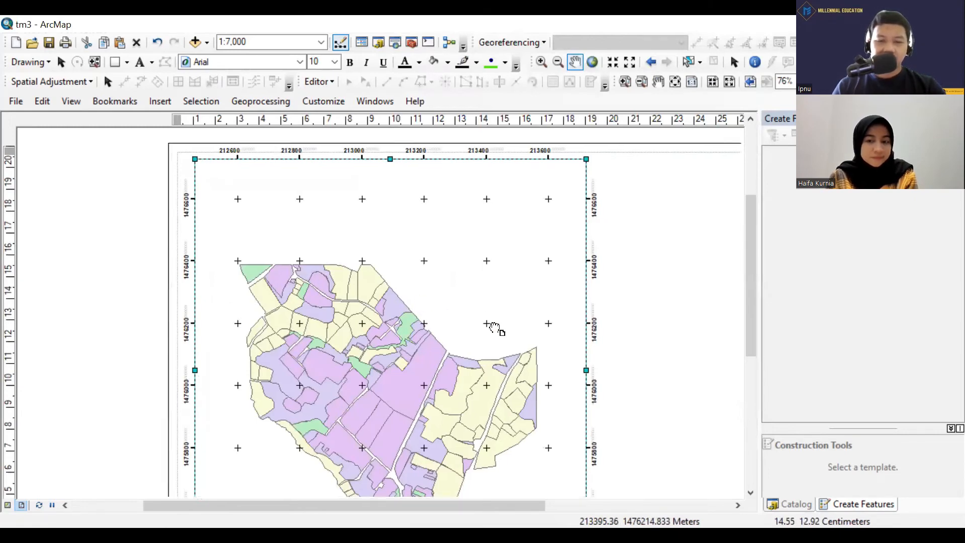
{"action": "left_click_drag", "start_coordinate": [499, 327], "coordinate": [465, 181]}
{"action": "left_click_drag", "start_coordinate": [356, 280], "coordinate": [446, 209]}
{"action": "scroll", "coordinate": [298, 319], "scroll_direction": "up", "scroll_amount": 3}
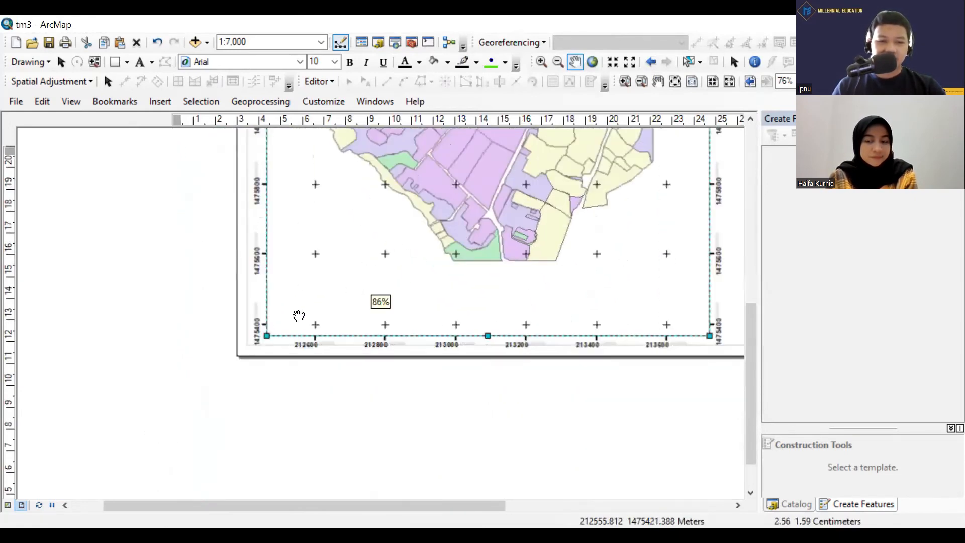
{"action": "scroll", "coordinate": [336, 321], "scroll_direction": "up", "scroll_amount": 1}
{"action": "left_click_drag", "start_coordinate": [340, 315], "coordinate": [349, 205]}
{"action": "scroll", "coordinate": [291, 218], "scroll_direction": "up", "scroll_amount": 1}
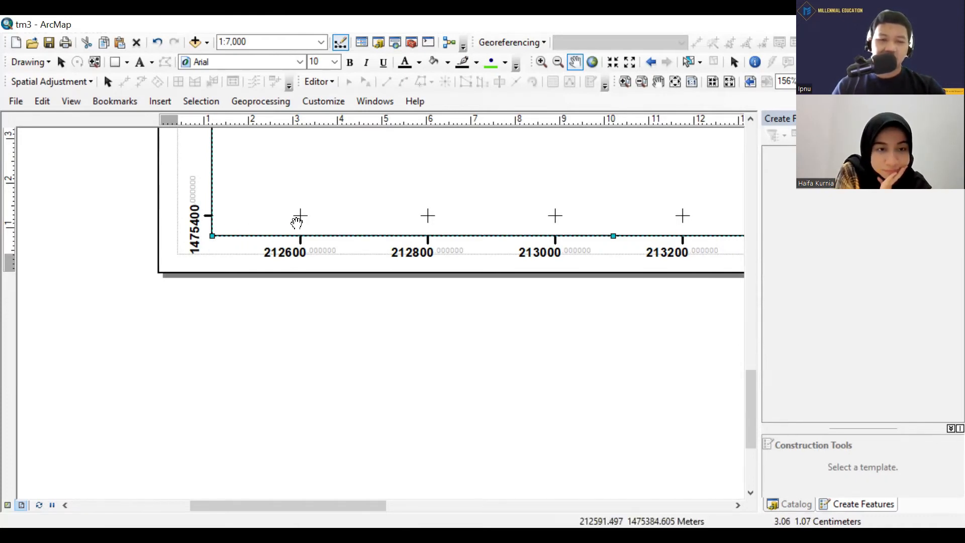
Examine the measured grid's tick crosses over the land parcels and the northing labels along the data frame's left edge.
{"action": "scroll", "coordinate": [423, 235], "scroll_direction": "down", "scroll_amount": 1}
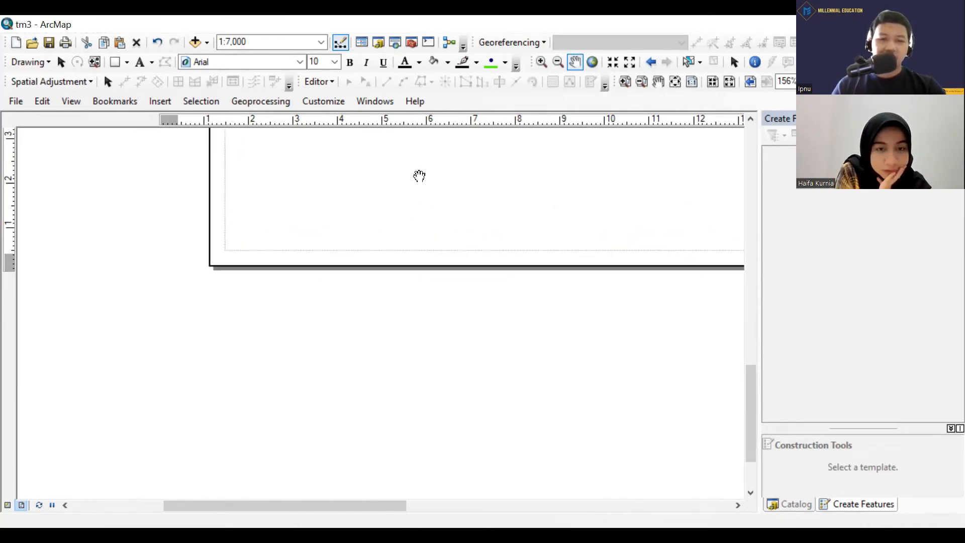
{"action": "left_click_drag", "start_coordinate": [419, 176], "coordinate": [449, 319]}
{"action": "left_click_drag", "start_coordinate": [436, 210], "coordinate": [442, 351]}
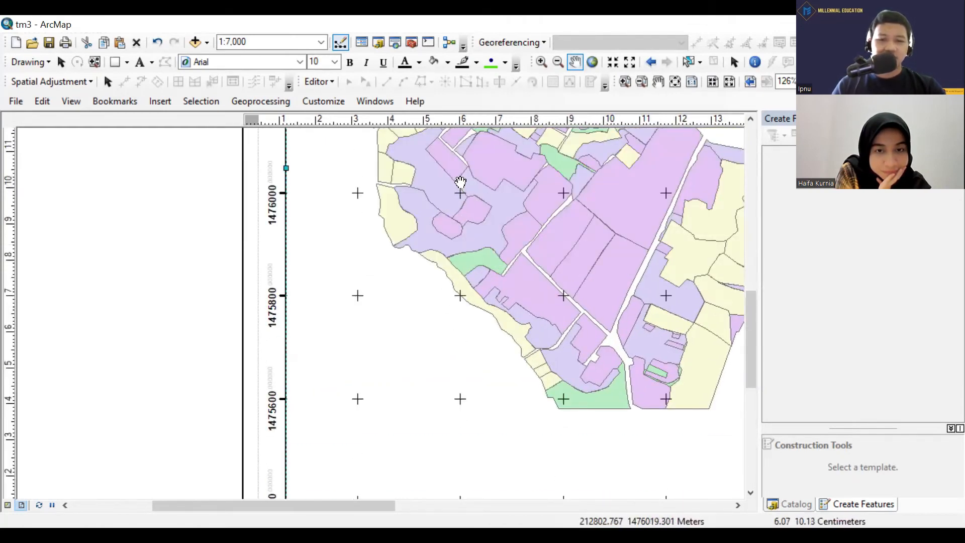
{"action": "scroll", "coordinate": [460, 182], "scroll_direction": "down", "scroll_amount": 3}
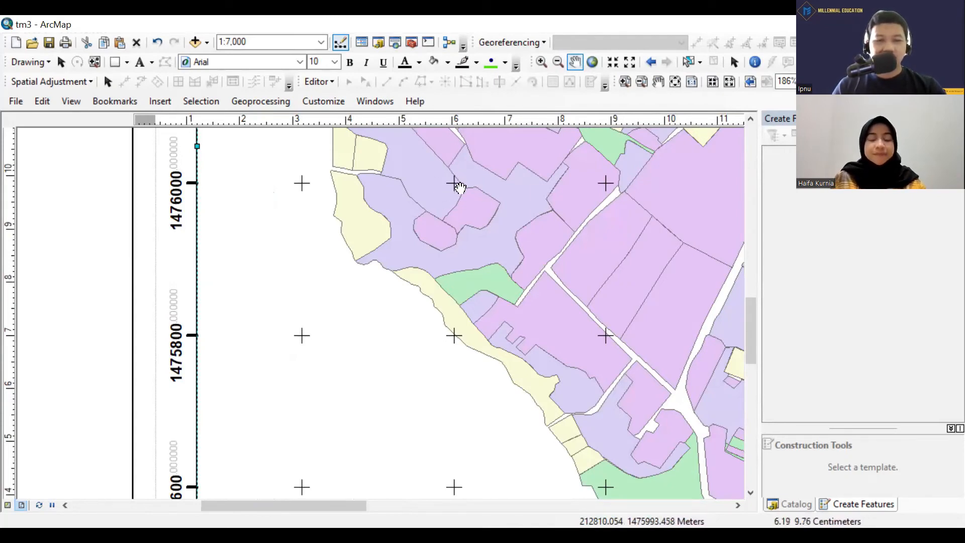
{"action": "scroll", "coordinate": [447, 201], "scroll_direction": "down", "scroll_amount": 3}
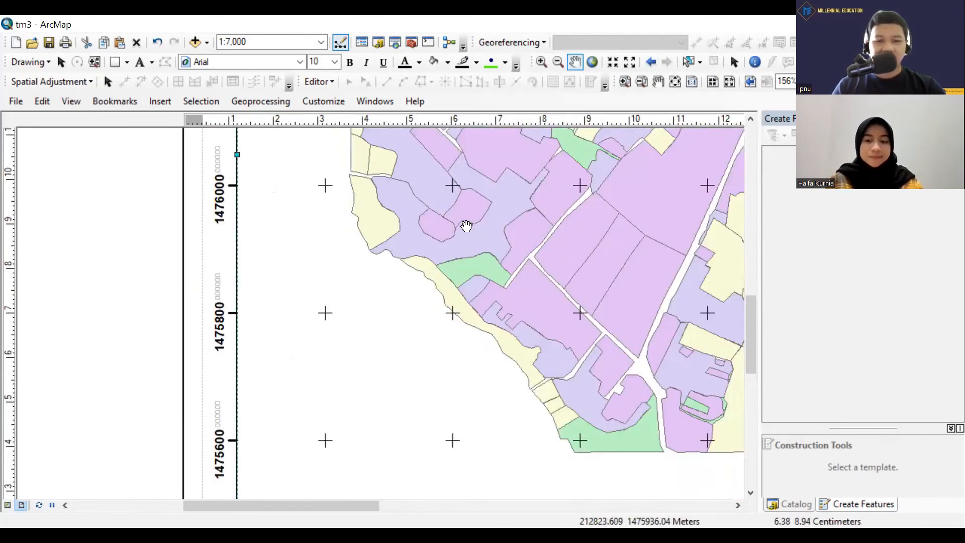
{"action": "scroll", "coordinate": [453, 194], "scroll_direction": "down", "scroll_amount": 3}
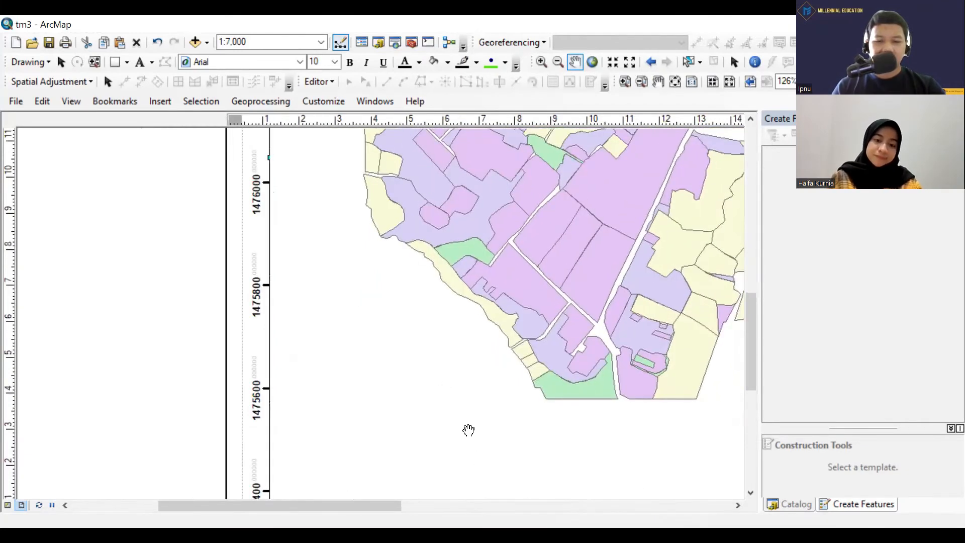
{"action": "scroll", "coordinate": [453, 302], "scroll_direction": "down", "scroll_amount": 5}
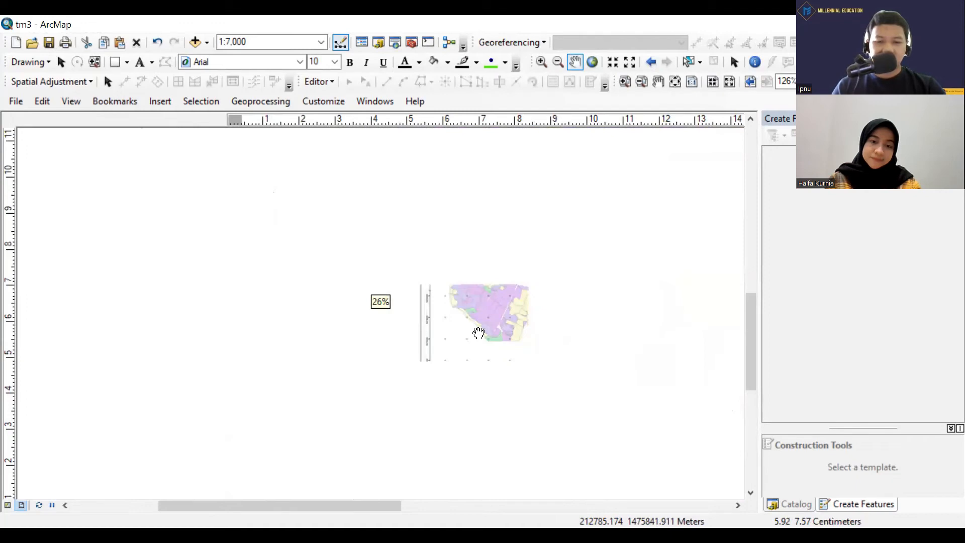
{"action": "scroll", "coordinate": [489, 338], "scroll_direction": "up", "scroll_amount": 5}
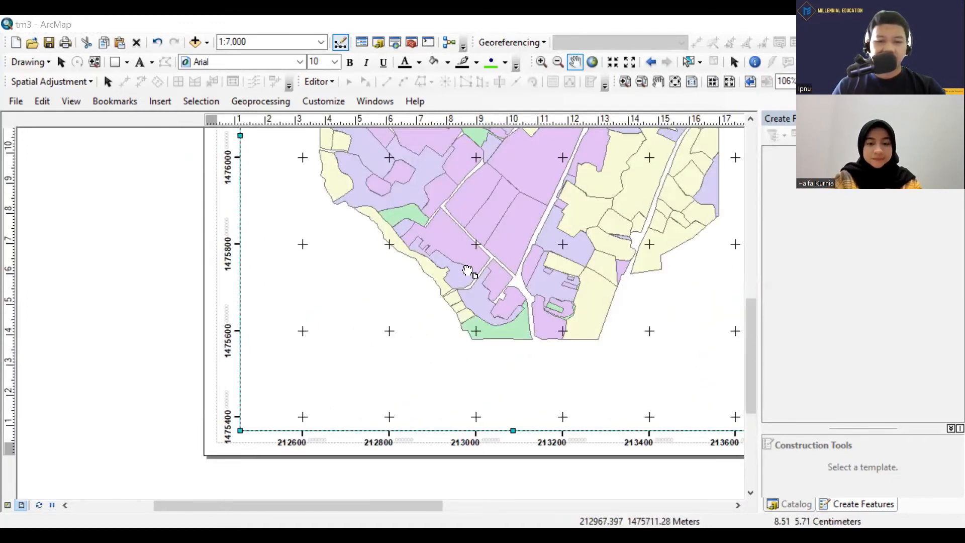
Examine the decimal digits of the measured grid's northing labels and the grid's coverage across the whole layout page.
{"action": "left_click_drag", "start_coordinate": [390, 436], "coordinate": [388, 418]}
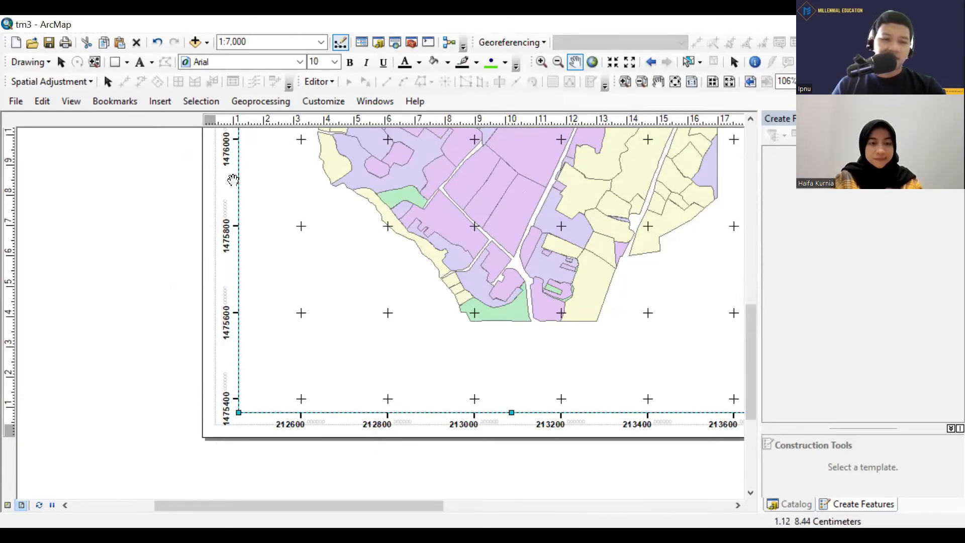
{"action": "scroll", "coordinate": [234, 159], "scroll_direction": "up", "scroll_amount": 2}
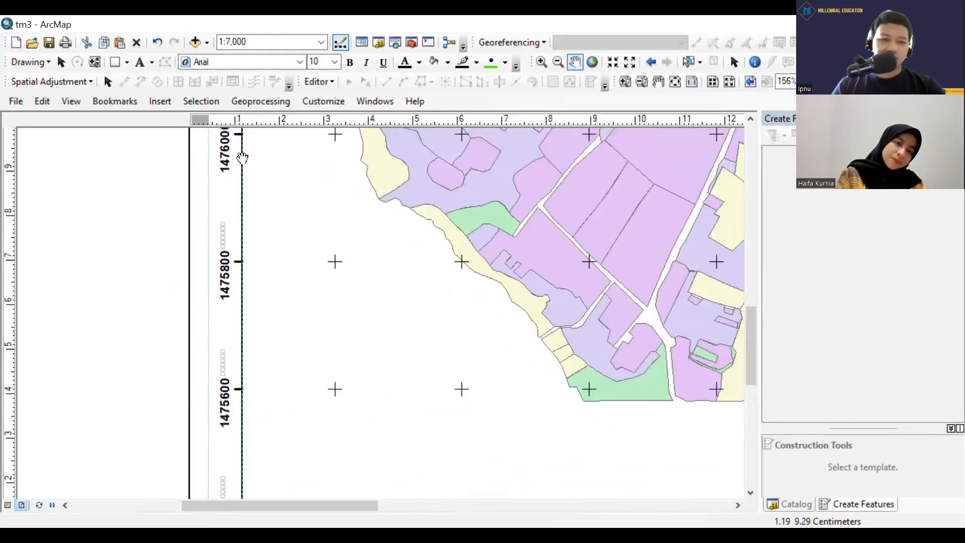
{"action": "left_click_drag", "start_coordinate": [321, 166], "coordinate": [332, 229]}
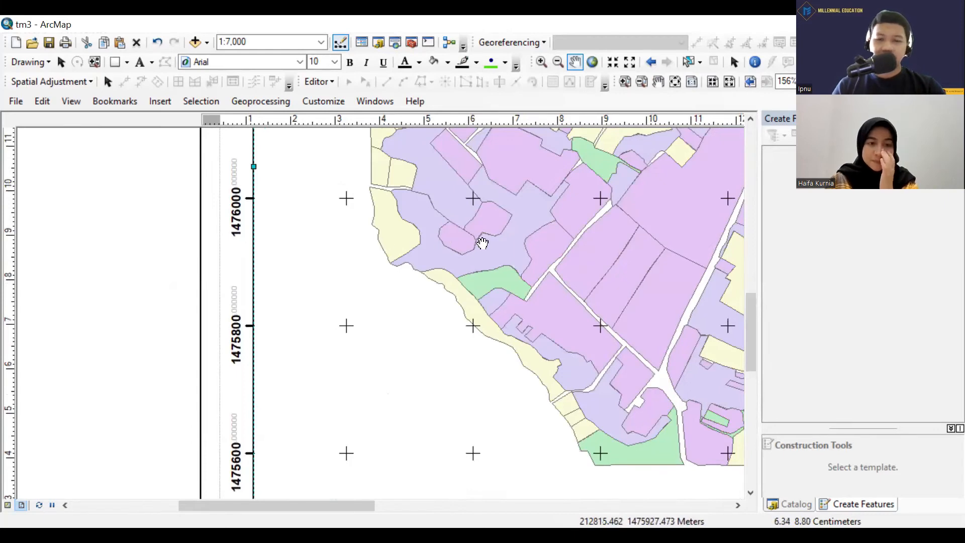
{"action": "scroll", "coordinate": [483, 243], "scroll_direction": "down", "scroll_amount": 2}
{"action": "scroll", "coordinate": [482, 243], "scroll_direction": "down", "scroll_amount": 2}
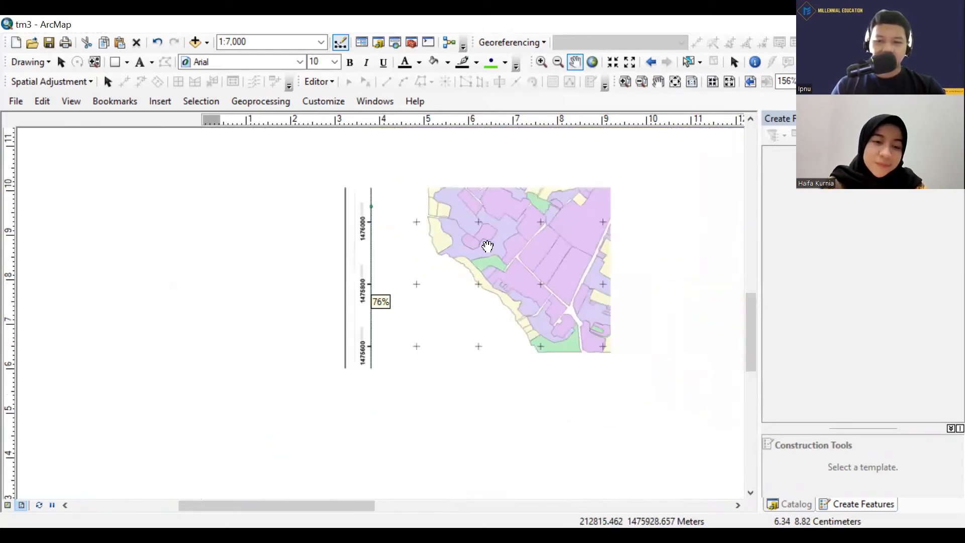
{"action": "scroll", "coordinate": [528, 323], "scroll_direction": "down", "scroll_amount": 3}
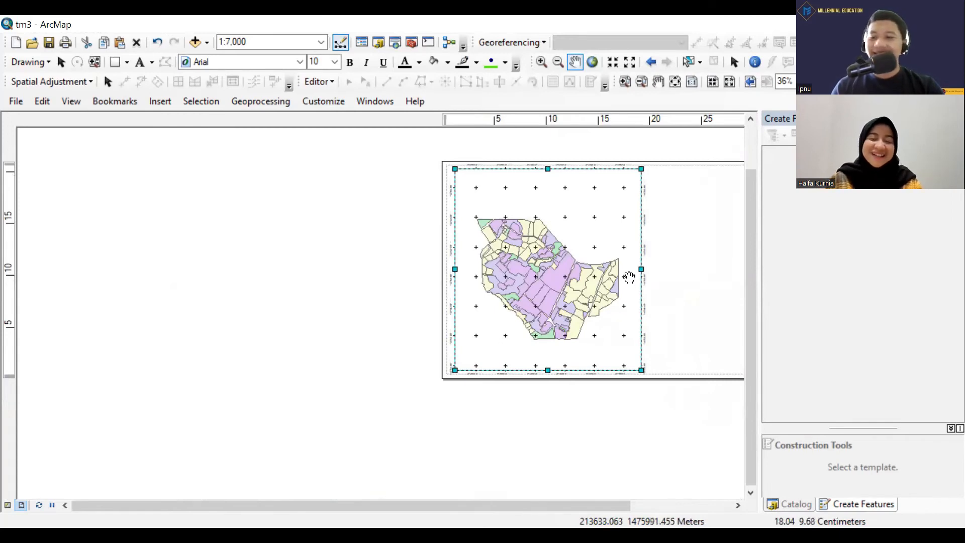
{"action": "scroll", "coordinate": [629, 277], "scroll_direction": "up", "scroll_amount": 3}
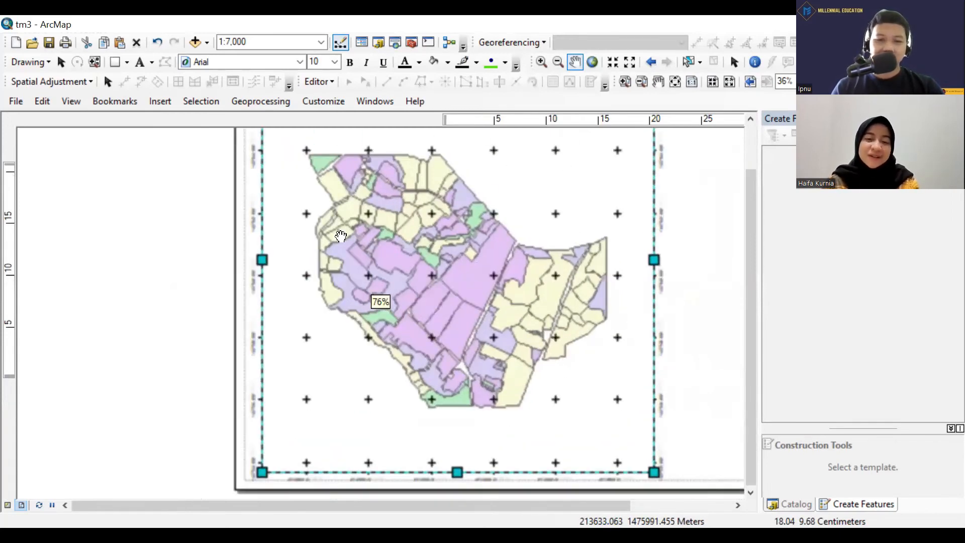
{"action": "scroll", "coordinate": [248, 262], "scroll_direction": "up", "scroll_amount": 2}
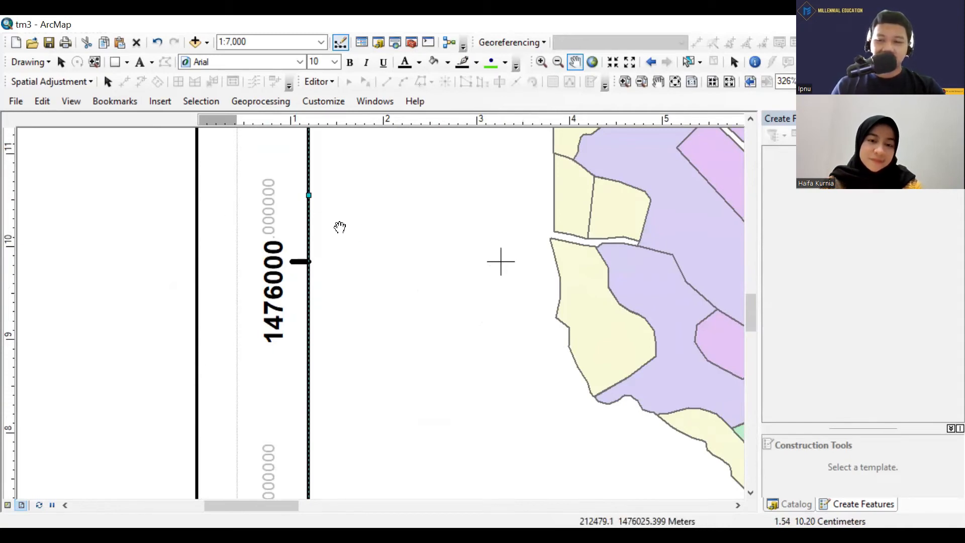
{"action": "scroll", "coordinate": [313, 276], "scroll_direction": "down", "scroll_amount": 2}
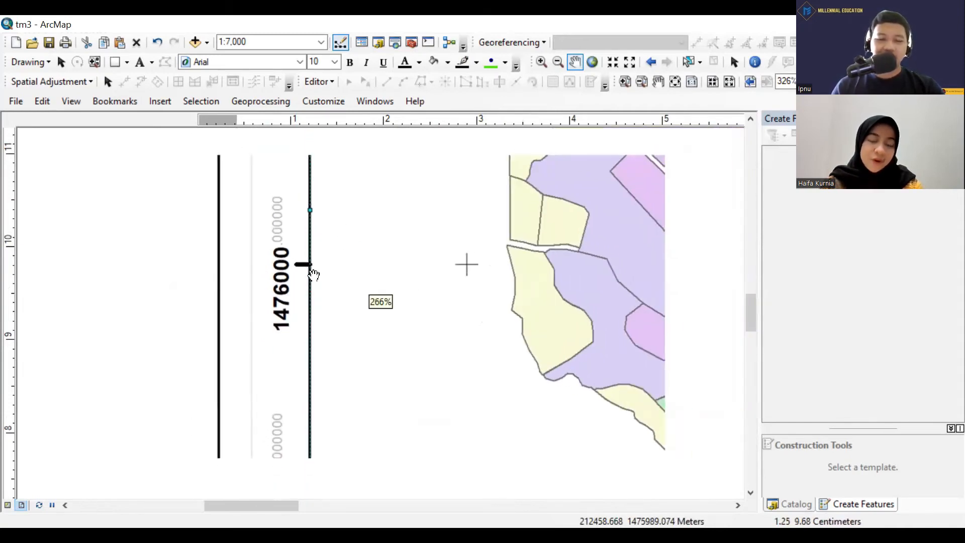
{"action": "scroll", "coordinate": [313, 275], "scroll_direction": "down", "scroll_amount": 4}
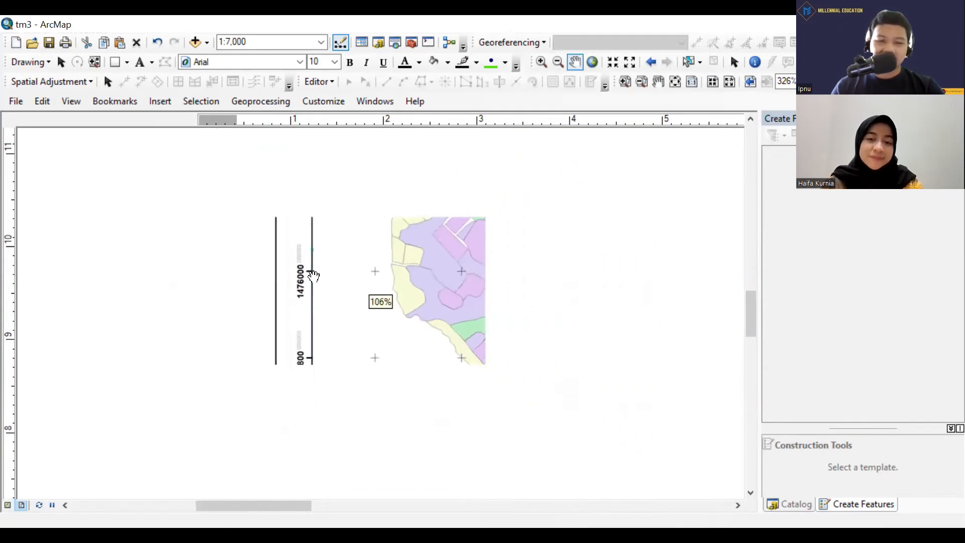
{"action": "scroll", "coordinate": [302, 285], "scroll_direction": "down", "scroll_amount": 2}
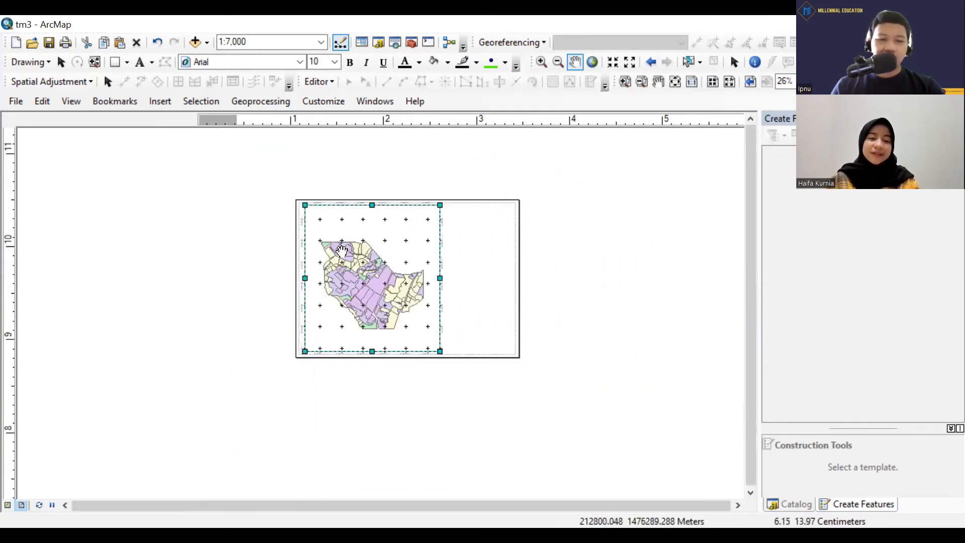
{"action": "scroll", "coordinate": [344, 249], "scroll_direction": "up", "scroll_amount": 3}
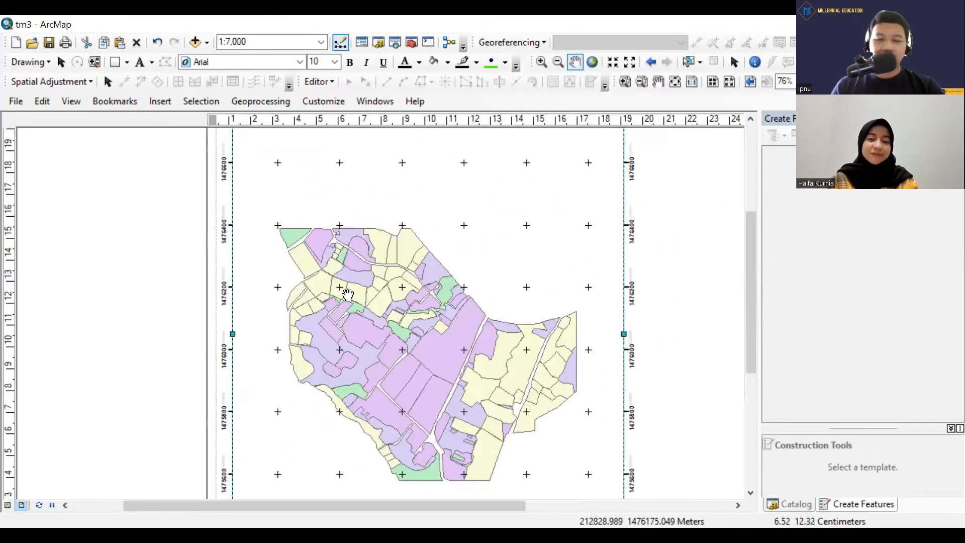
{"action": "scroll", "coordinate": [552, 247], "scroll_direction": "down", "scroll_amount": 1}
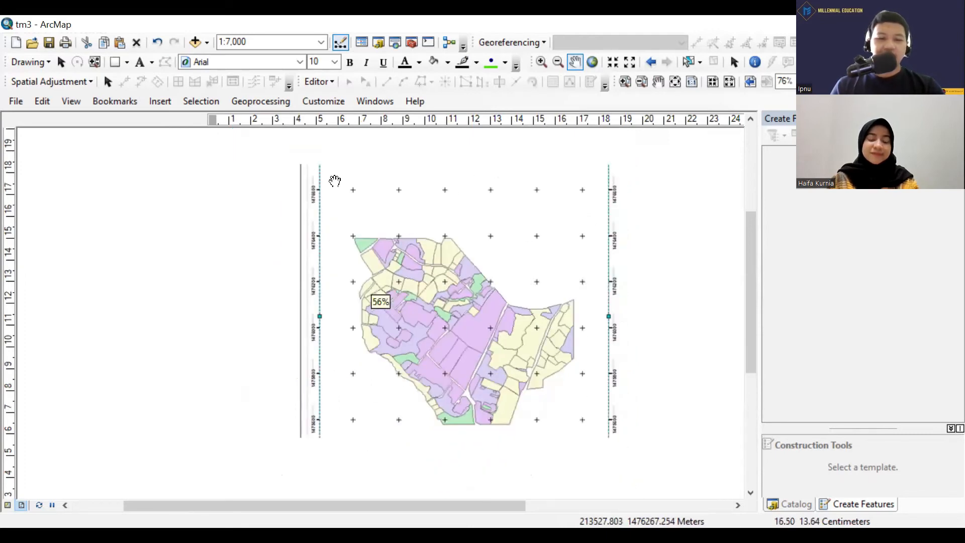
Open the label settings in the measured grid's style properties from the data frame's grid list.
{"action": "left_click", "coordinate": [68, 102]}
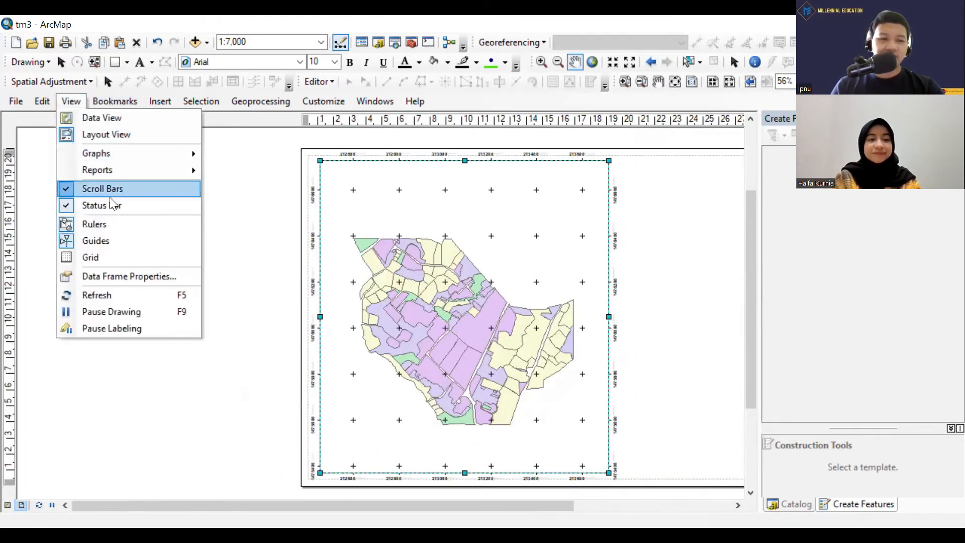
{"action": "left_click", "coordinate": [128, 277]}
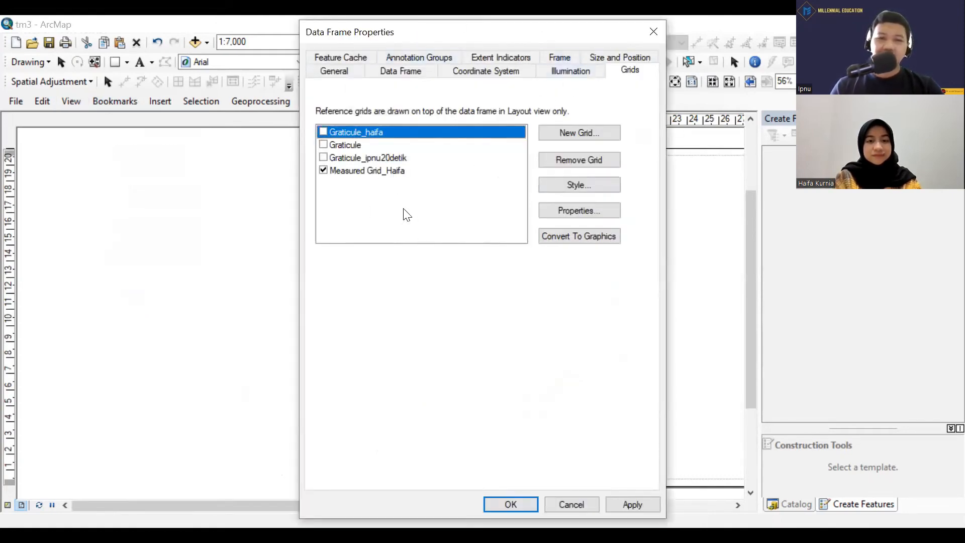
{"action": "left_click", "coordinate": [396, 174]}
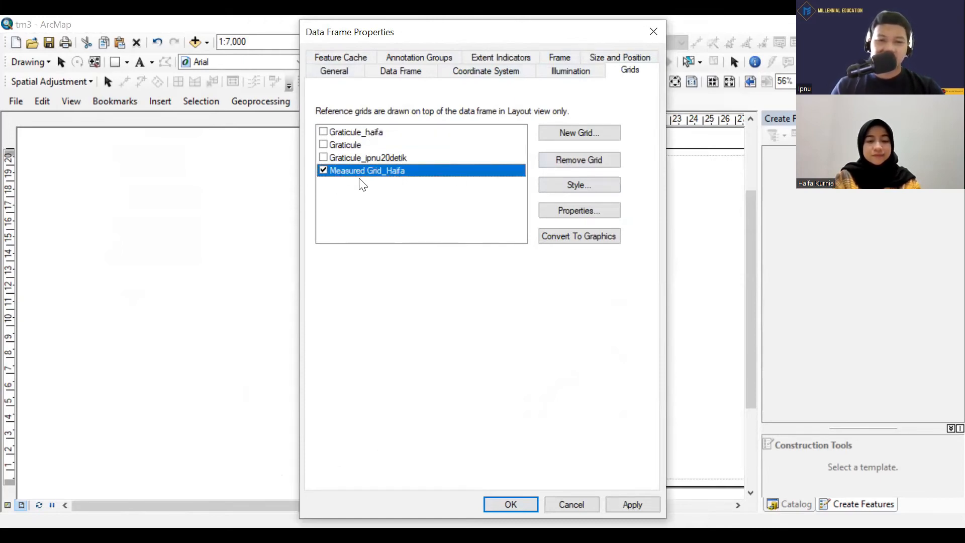
{"action": "left_click", "coordinate": [571, 186]}
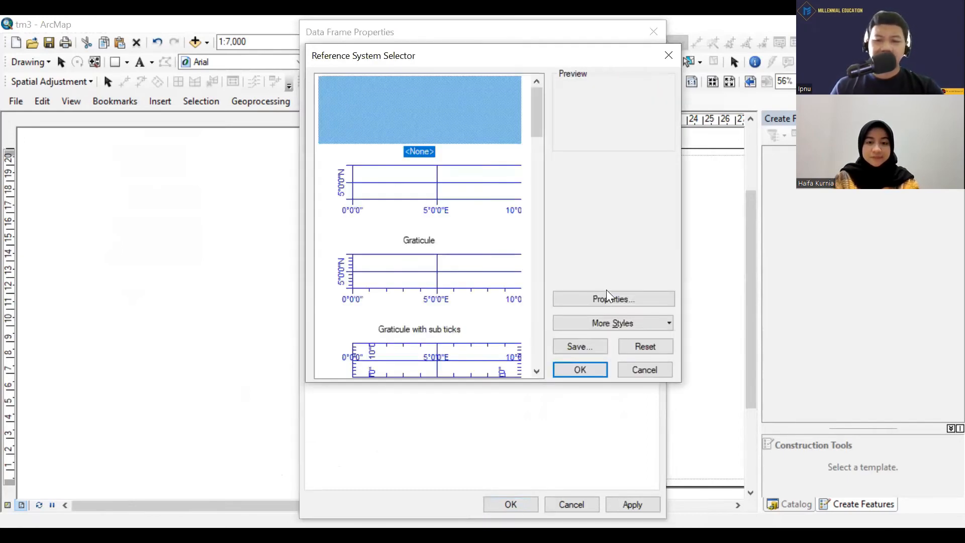
{"action": "left_click", "coordinate": [607, 298]}
{"action": "left_click", "coordinate": [606, 298]}
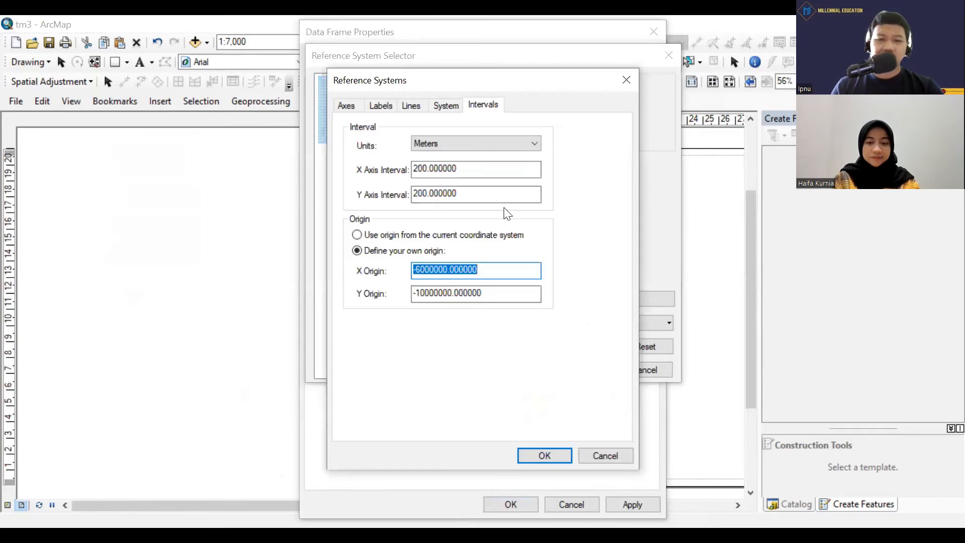
{"action": "left_click", "coordinate": [387, 105]}
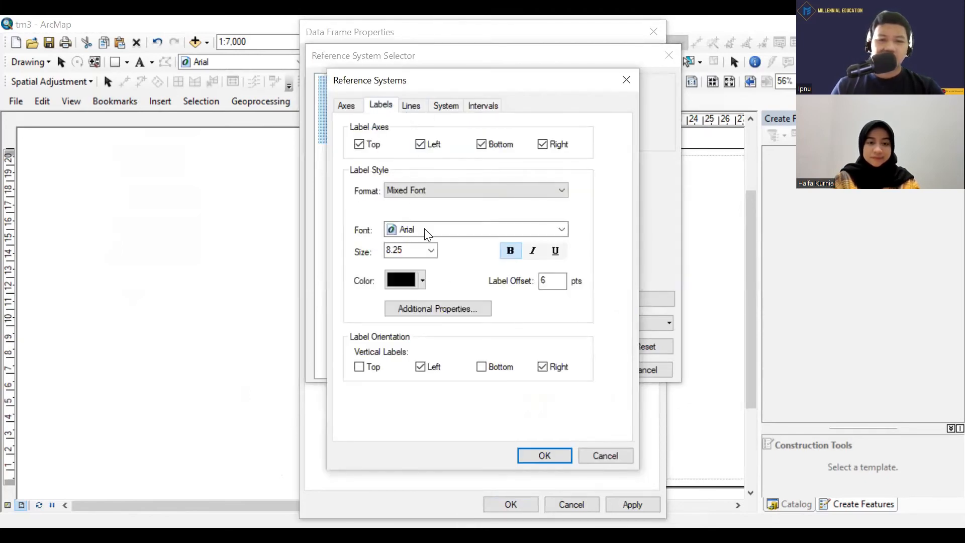
Set the number format of the measured grid's mixed-font labels to 0 decimal places.
{"action": "left_click", "coordinate": [451, 309]}
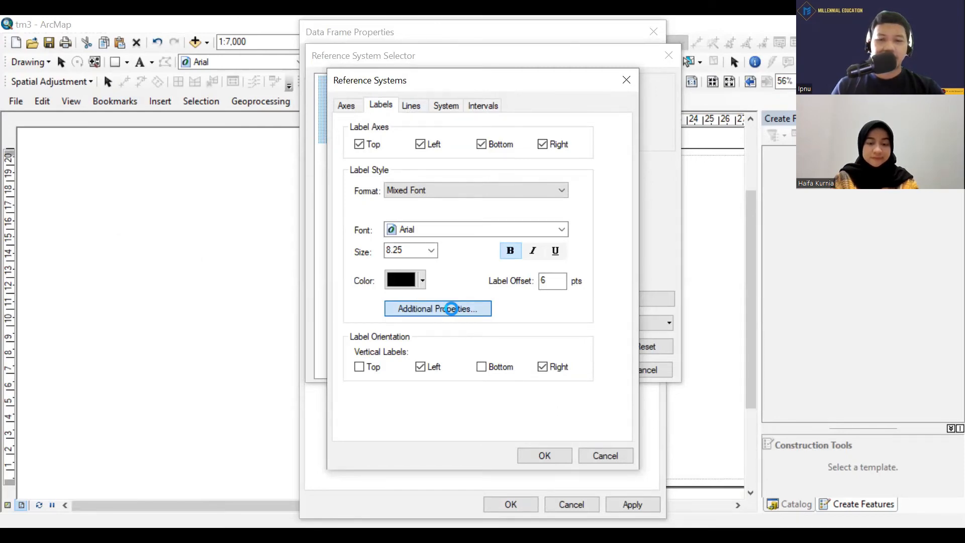
{"action": "left_click", "coordinate": [452, 308]}
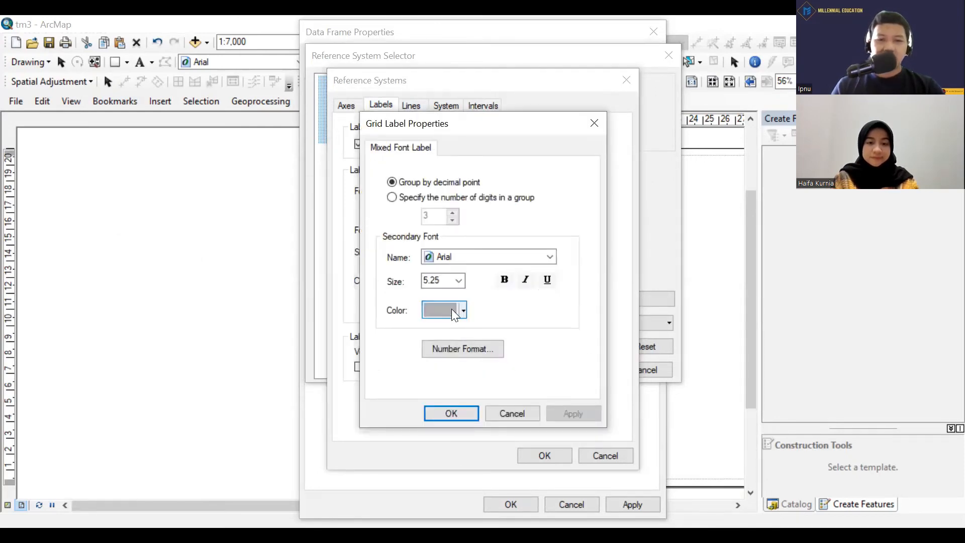
{"action": "left_click", "coordinate": [460, 350]}
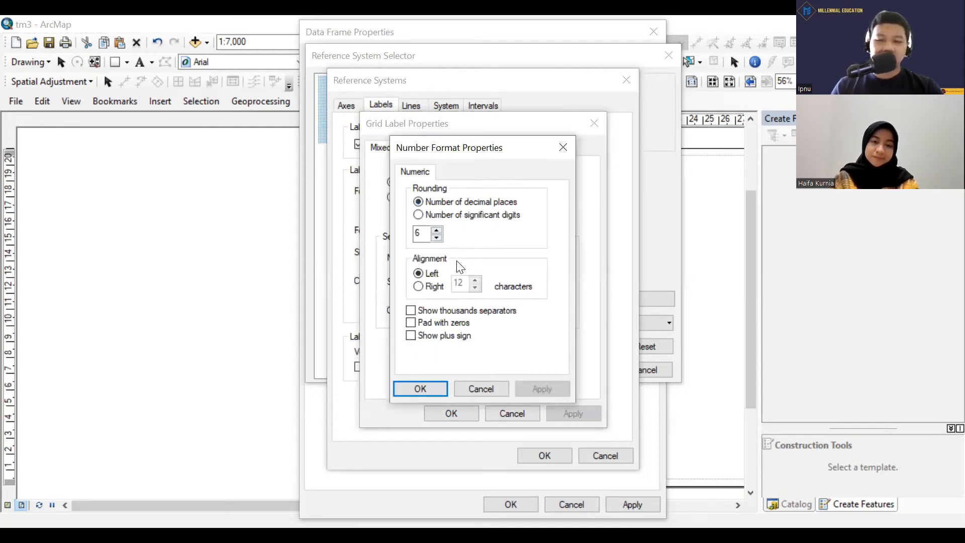
{"action": "left_click", "coordinate": [436, 238]}
{"action": "left_click", "coordinate": [436, 238]}
{"action": "left_click", "coordinate": [436, 238]}
{"action": "left_click", "coordinate": [436, 238]}
{"action": "left_click", "coordinate": [436, 238]}
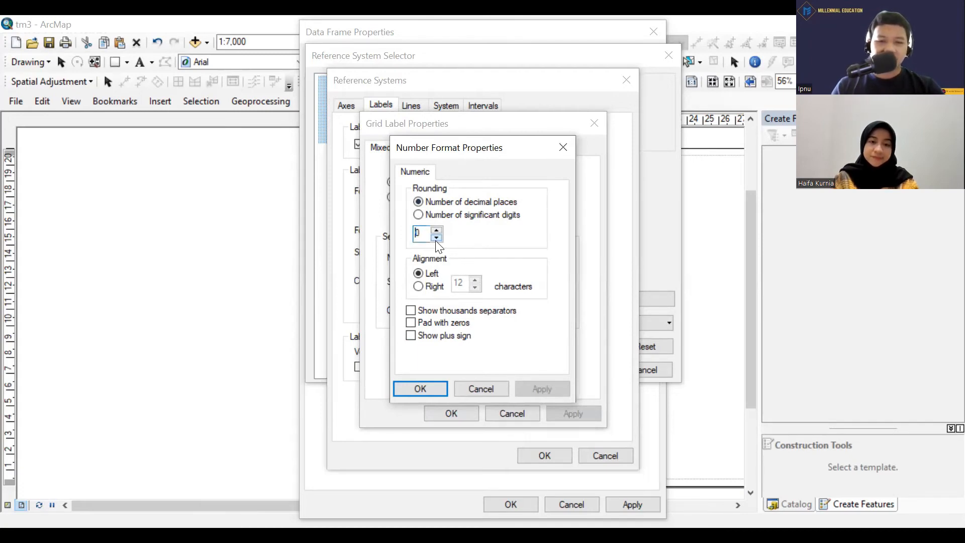
{"action": "left_click", "coordinate": [436, 238]}
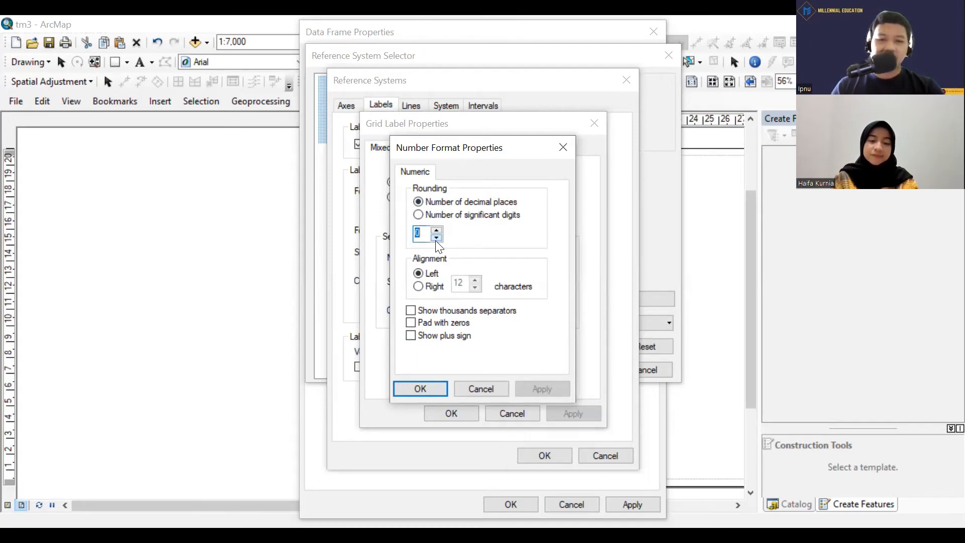
{"action": "left_click", "coordinate": [431, 387]}
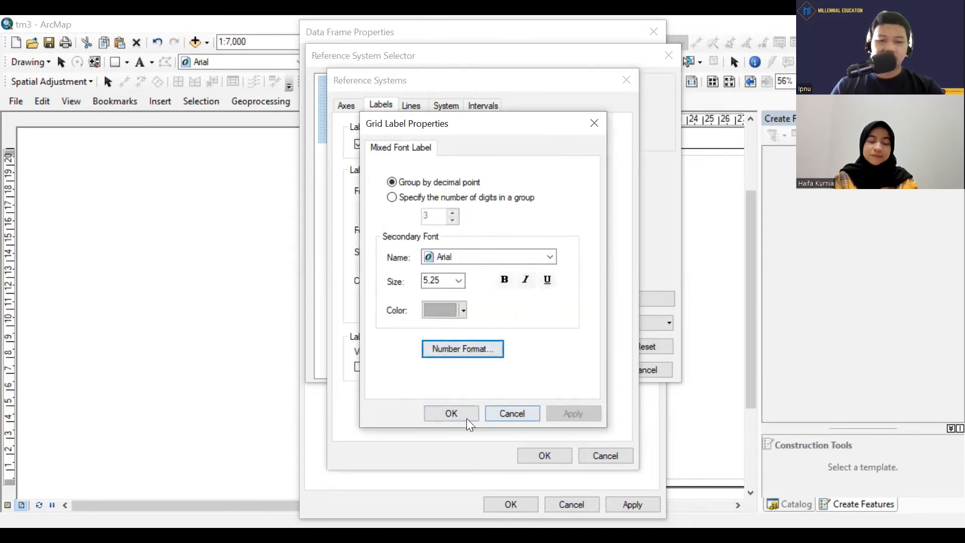
{"action": "left_click", "coordinate": [451, 414]}
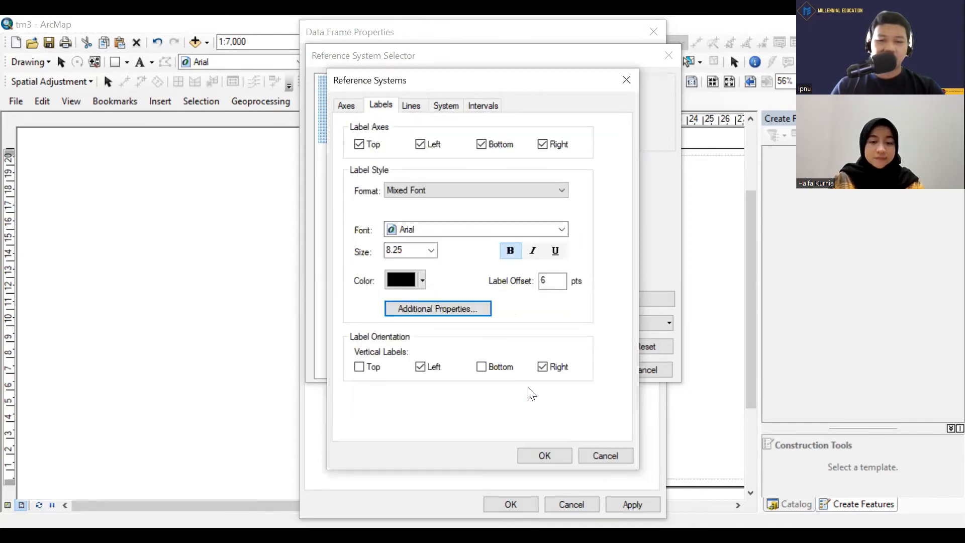
Apply the revised measured grid style to the data frame, accepting the differing coordinate system, and close the data frame properties.
{"action": "left_click", "coordinate": [544, 455]}
{"action": "left_click", "coordinate": [579, 370]}
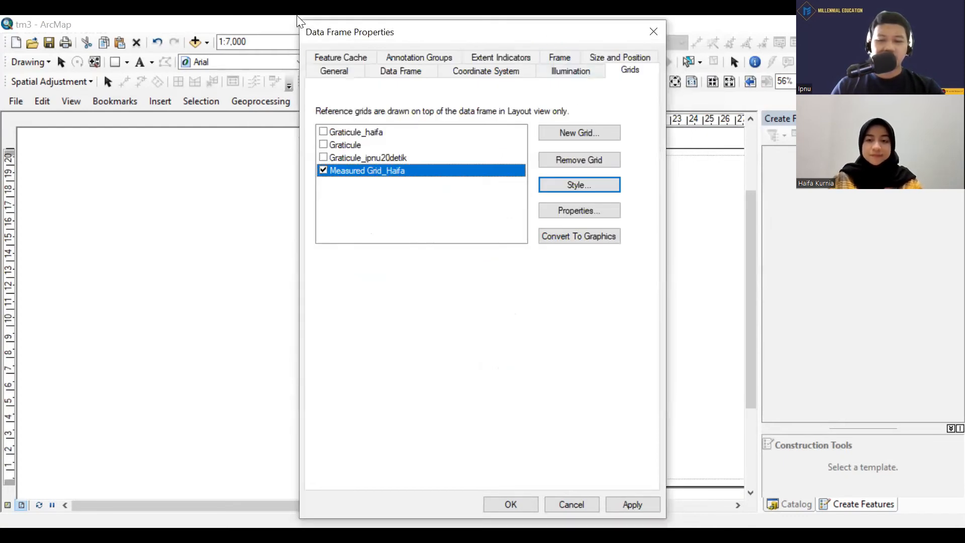
{"action": "left_click_drag", "start_coordinate": [304, 28], "coordinate": [547, 24]}
{"action": "left_click", "coordinate": [876, 500]}
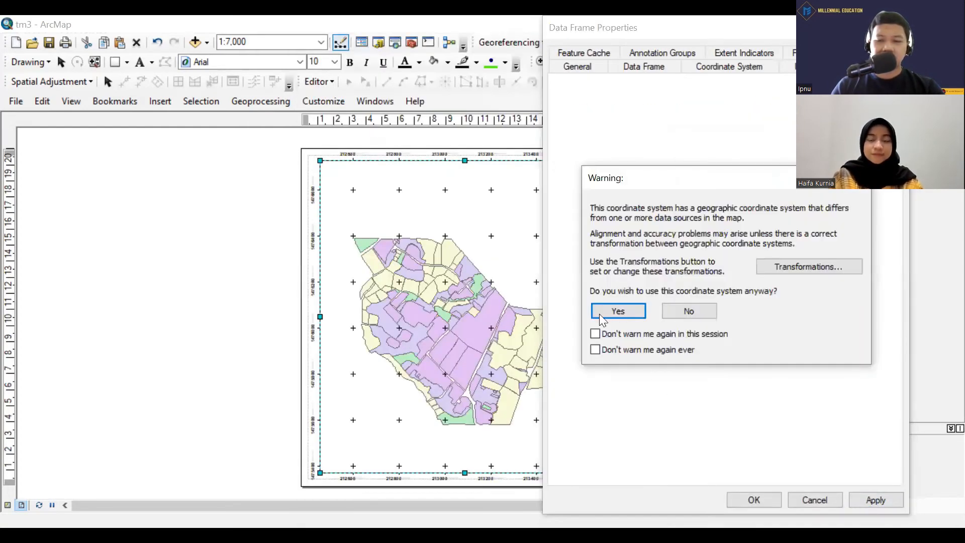
{"action": "left_click", "coordinate": [621, 309]}
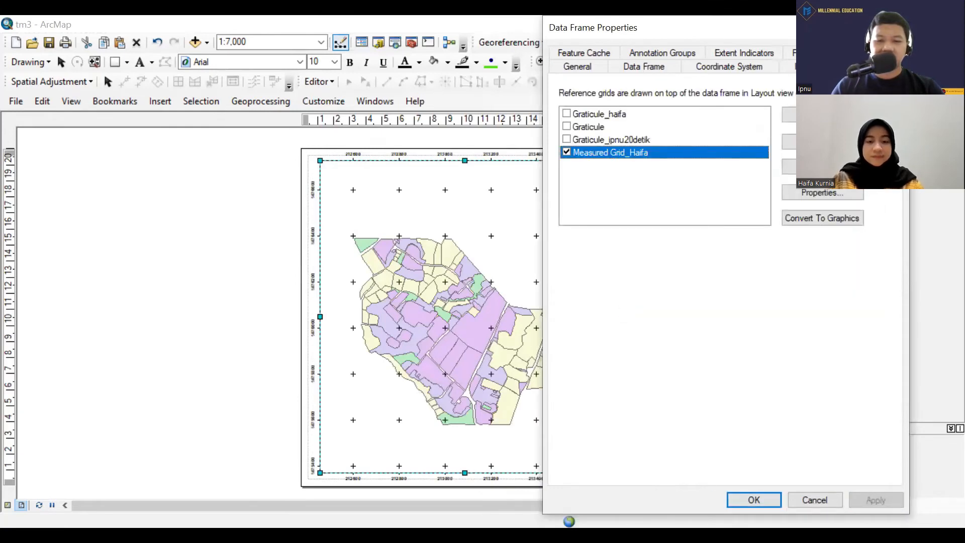
{"action": "left_click", "coordinate": [762, 501]}
{"action": "left_click", "coordinate": [632, 311]}
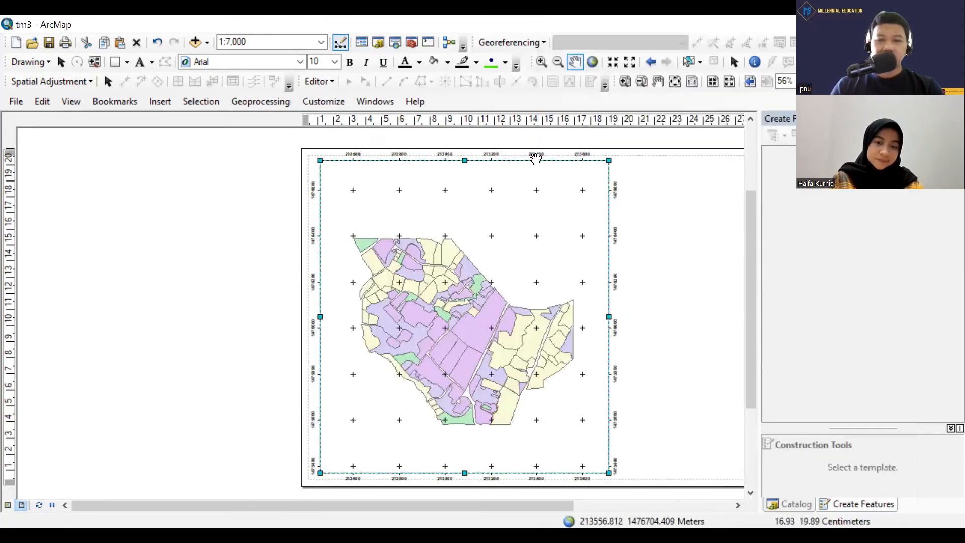
Check the reformatted easting and northing labels around the data frame's upper-left corner.
{"action": "scroll", "coordinate": [313, 196], "scroll_direction": "down", "scroll_amount": 3}
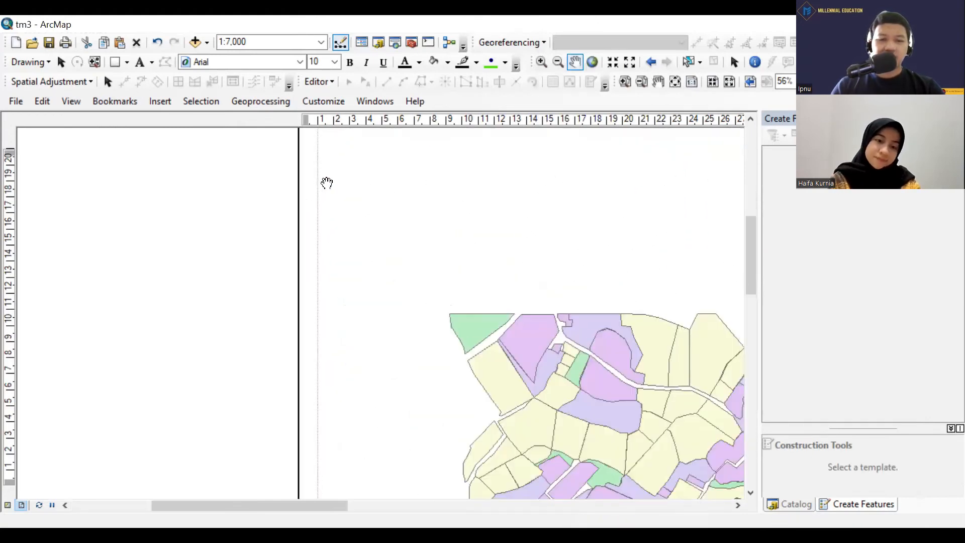
{"action": "scroll", "coordinate": [321, 196], "scroll_direction": "down", "scroll_amount": 2}
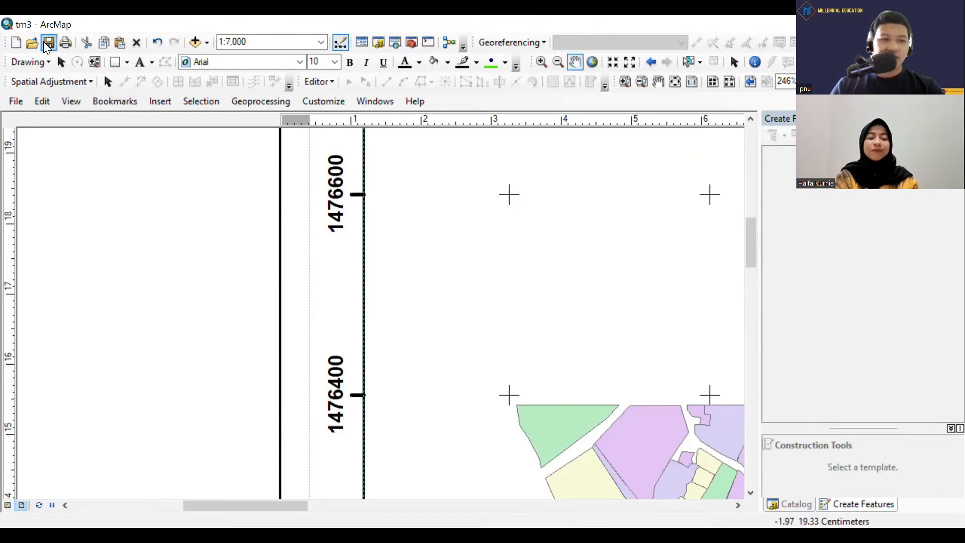
{"action": "scroll", "coordinate": [463, 277], "scroll_direction": "up", "scroll_amount": 3}
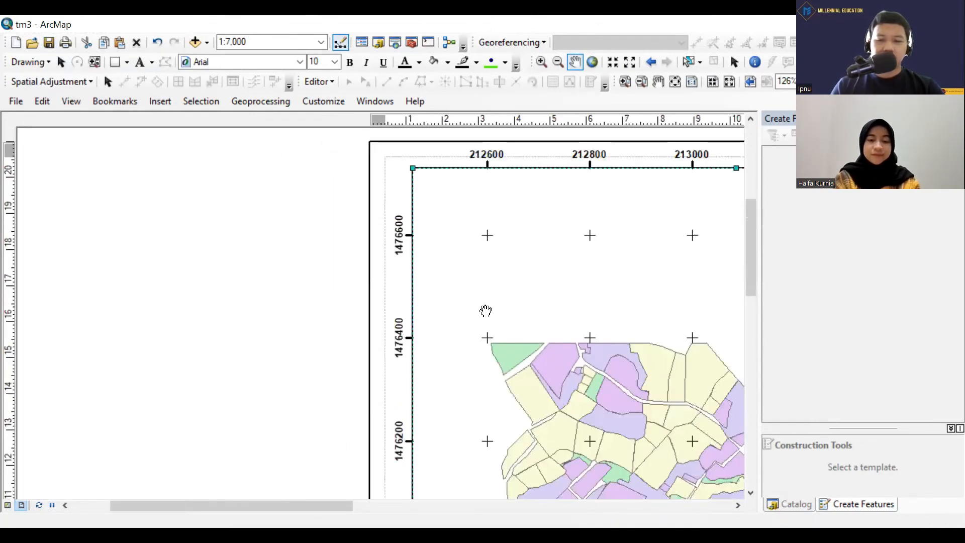
{"action": "left_click_drag", "start_coordinate": [517, 318], "coordinate": [465, 394]}
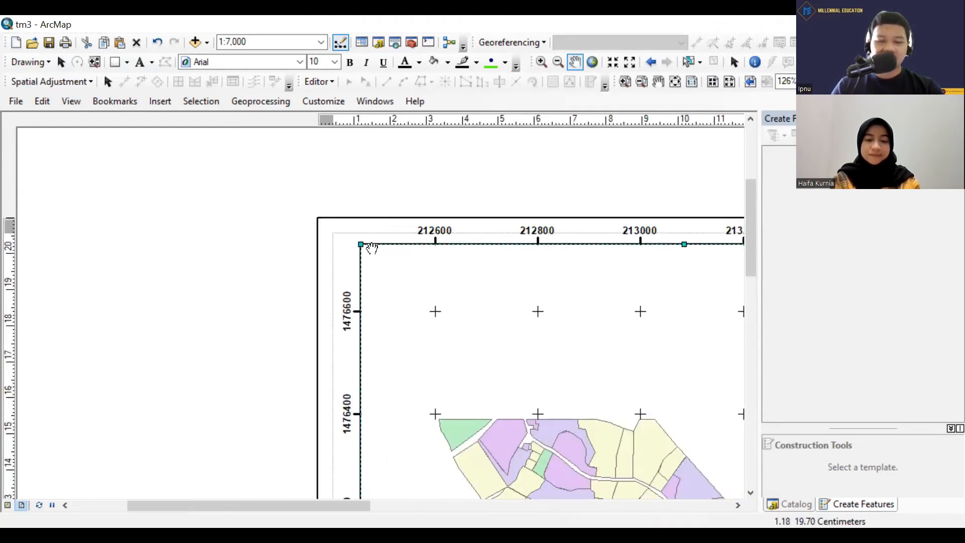
{"action": "scroll", "coordinate": [453, 222], "scroll_direction": "up", "scroll_amount": 2}
{"action": "left_click_drag", "start_coordinate": [506, 285], "coordinate": [343, 255]}
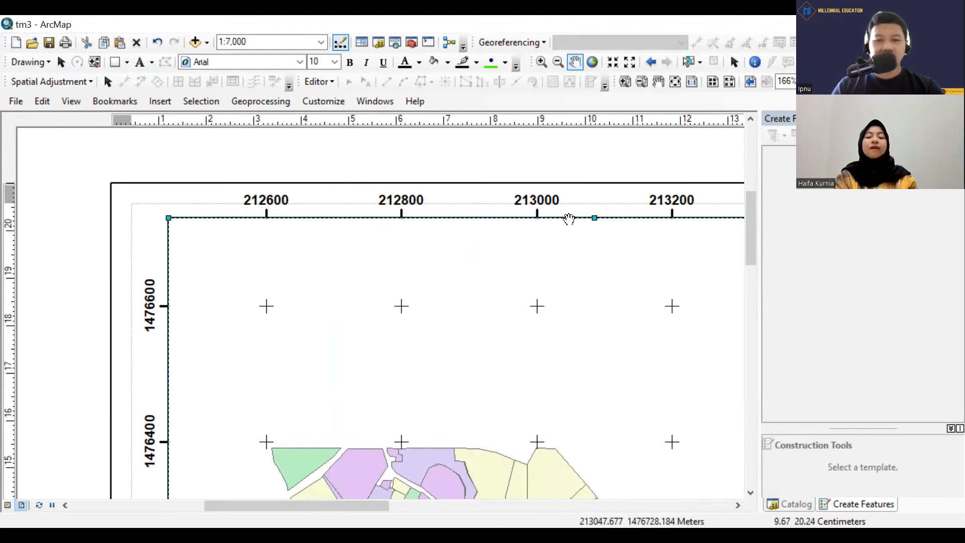
{"action": "scroll", "coordinate": [687, 223], "scroll_direction": "down", "scroll_amount": 5}
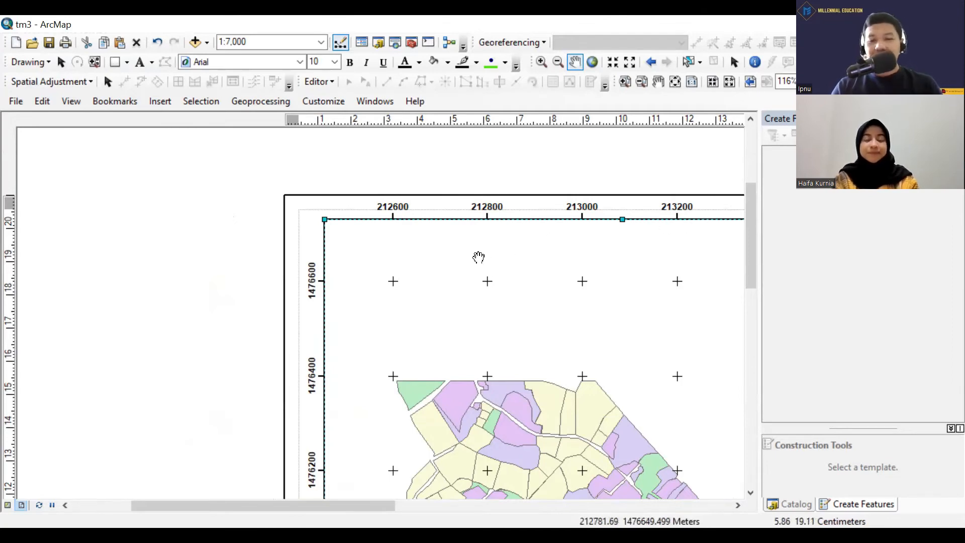
Turn off the measured grid in the data frame's list of reference grids.
{"action": "scroll", "coordinate": [511, 267], "scroll_direction": "down", "scroll_amount": 2}
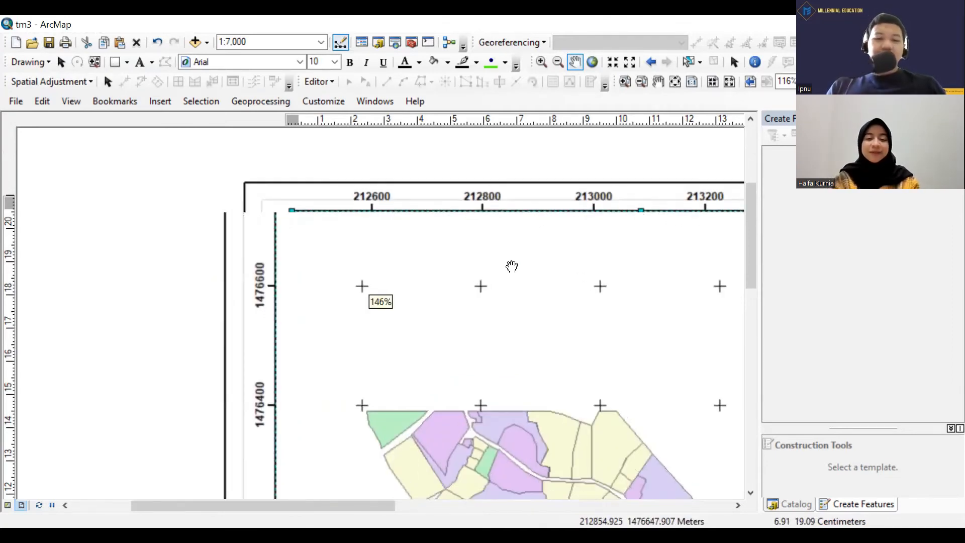
{"action": "scroll", "coordinate": [512, 266], "scroll_direction": "up", "scroll_amount": 5}
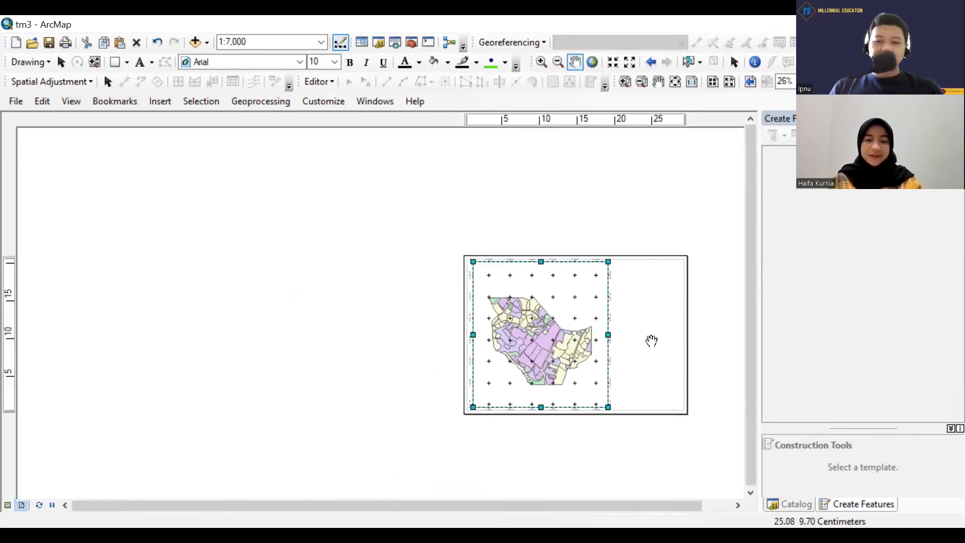
{"action": "left_click_drag", "start_coordinate": [651, 341], "coordinate": [538, 304]}
{"action": "scroll", "coordinate": [538, 304], "scroll_direction": "down", "scroll_amount": 3}
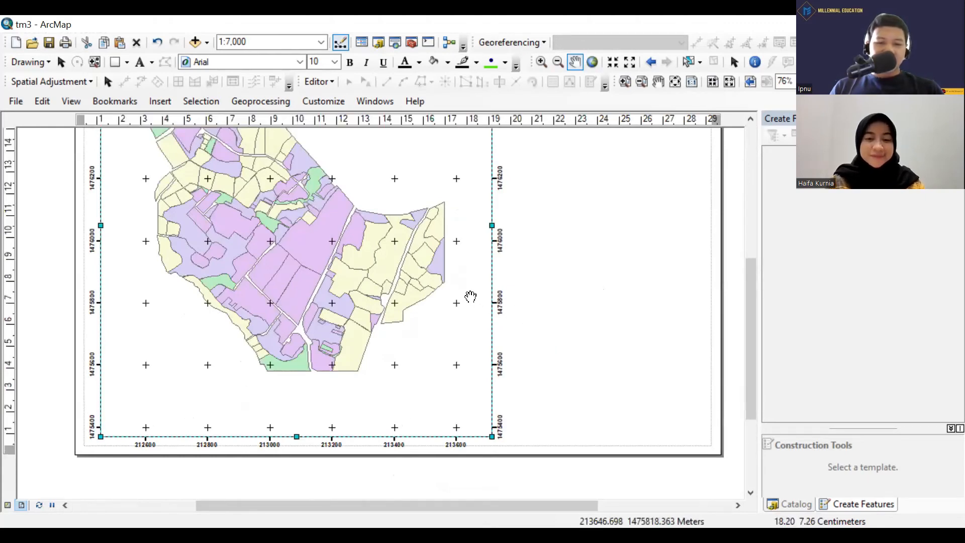
{"action": "left_click", "coordinate": [58, 101]}
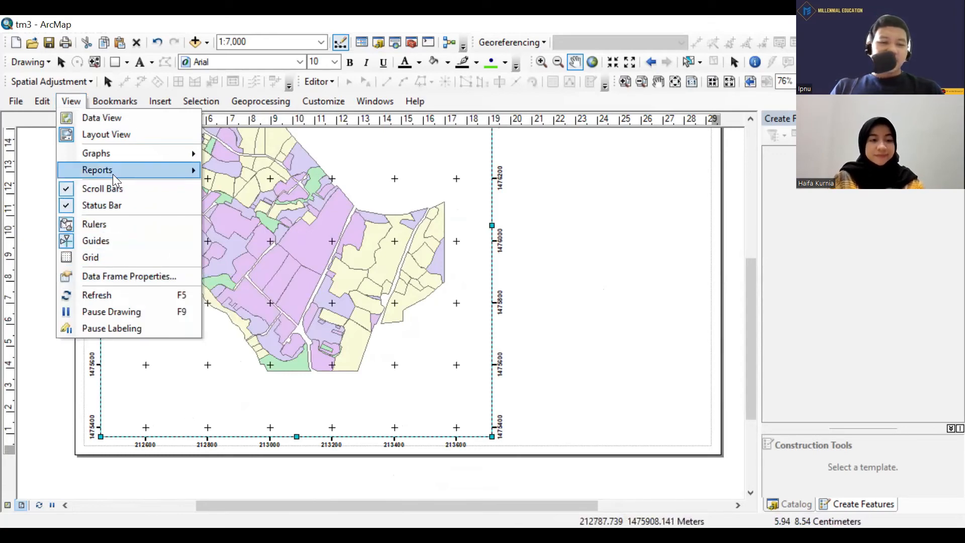
{"action": "left_click", "coordinate": [127, 275]}
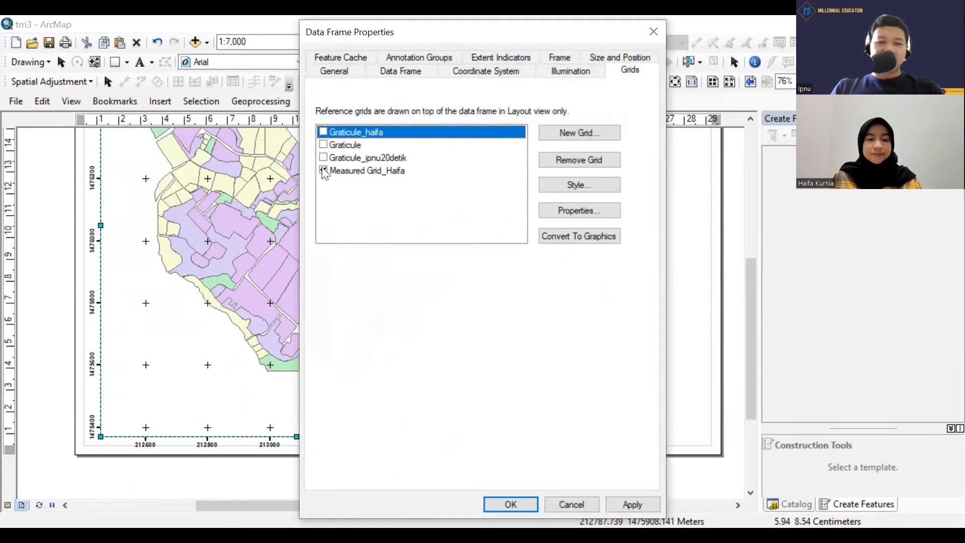
{"action": "left_click", "coordinate": [323, 171]}
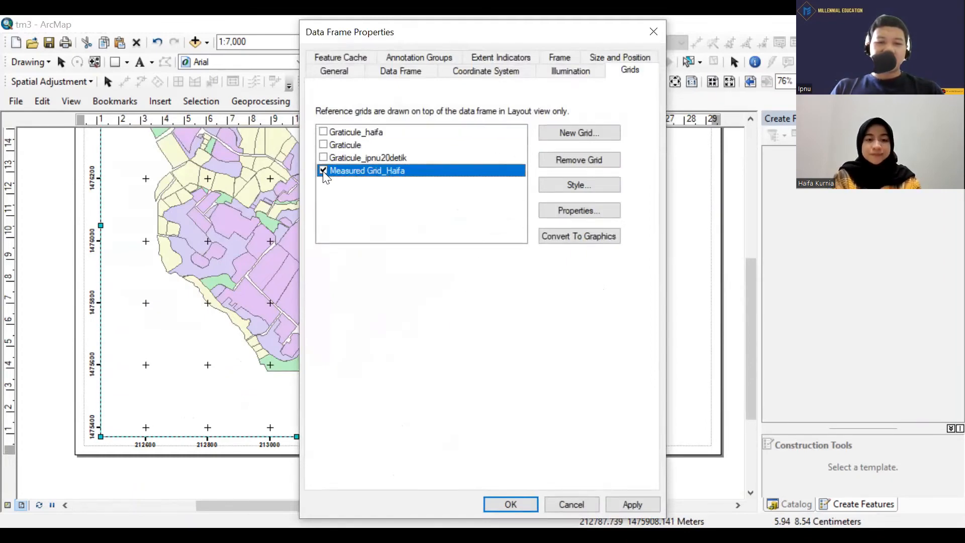
{"action": "left_click", "coordinate": [324, 171]}
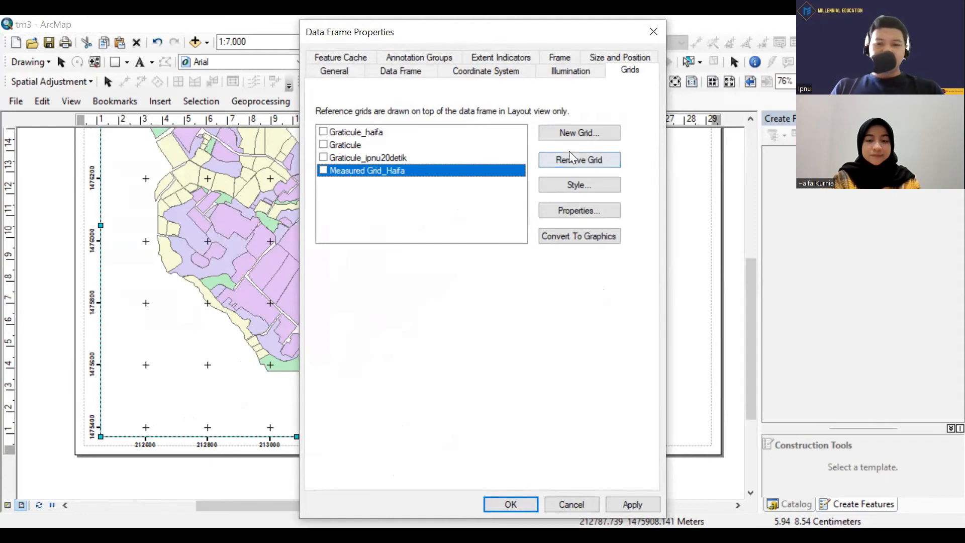
Start a new reference grid for indexing, appending an underscore and the person's full name to the default grid name.
{"action": "left_click", "coordinate": [591, 134]}
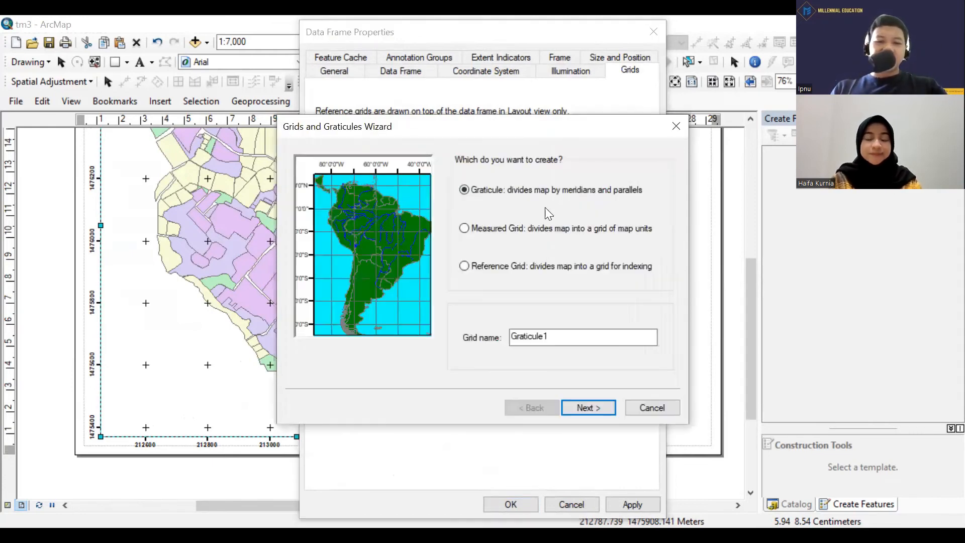
{"action": "left_click", "coordinate": [503, 265]}
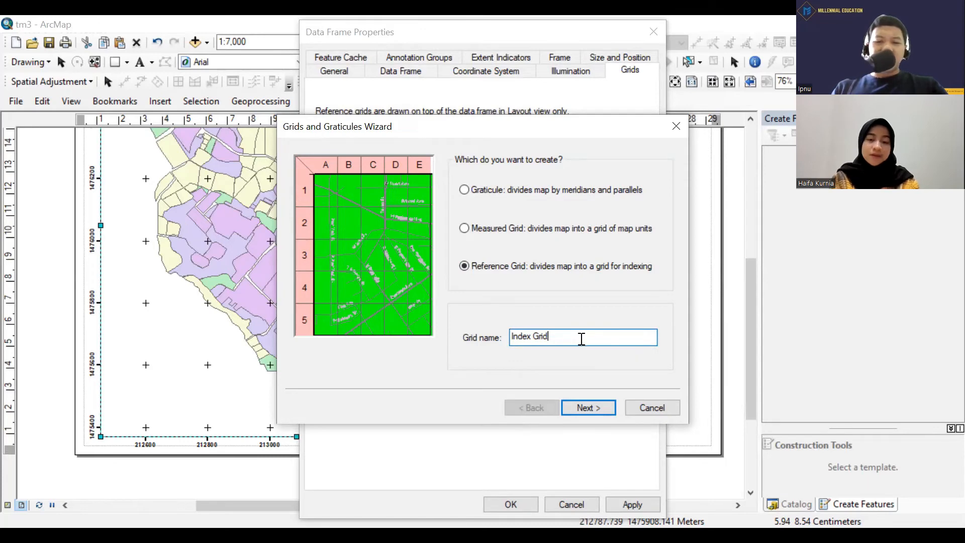
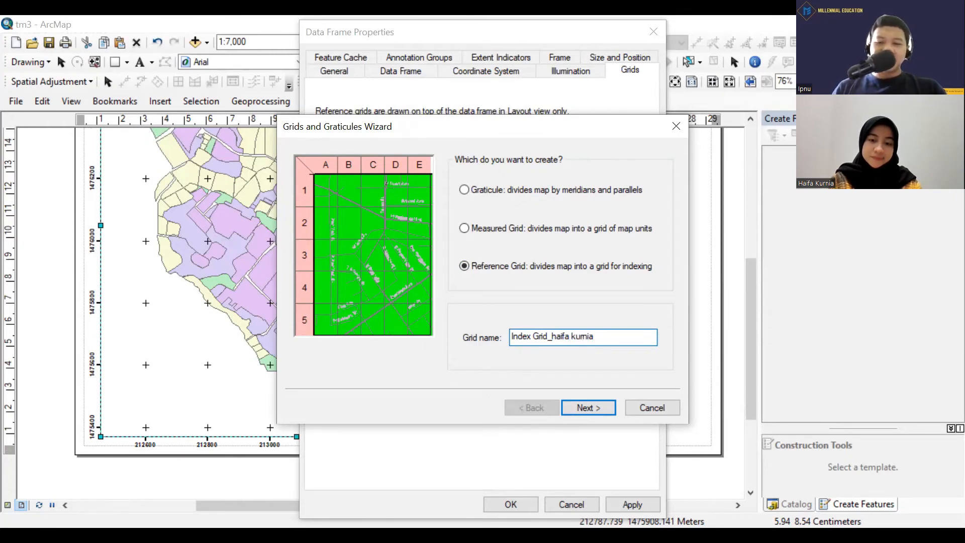
{"action": "left_click", "coordinate": [600, 404]}
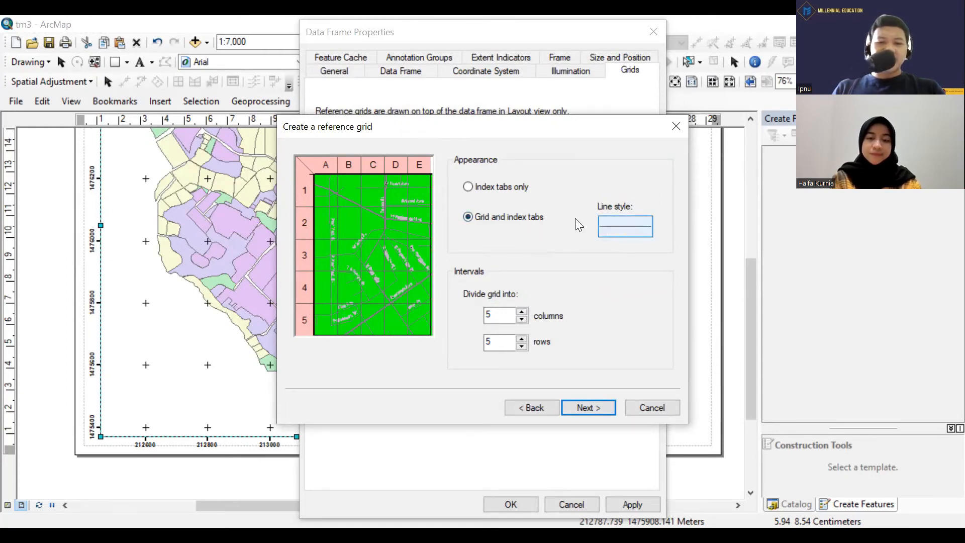
Set the reference grid's appearance to grid and index tabs, keeping the division into 5 columns and 5 rows.
{"action": "left_click", "coordinate": [511, 186]}
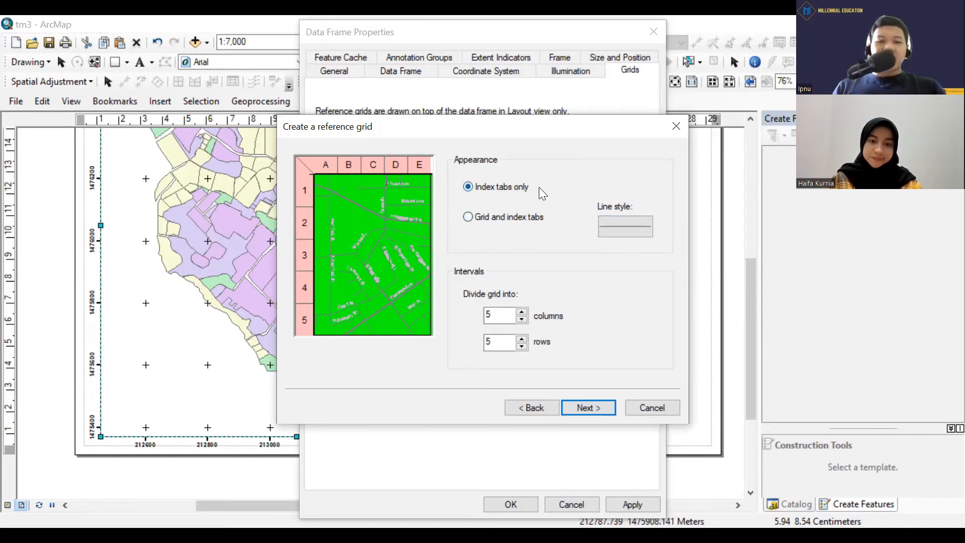
{"action": "left_click", "coordinate": [521, 219]}
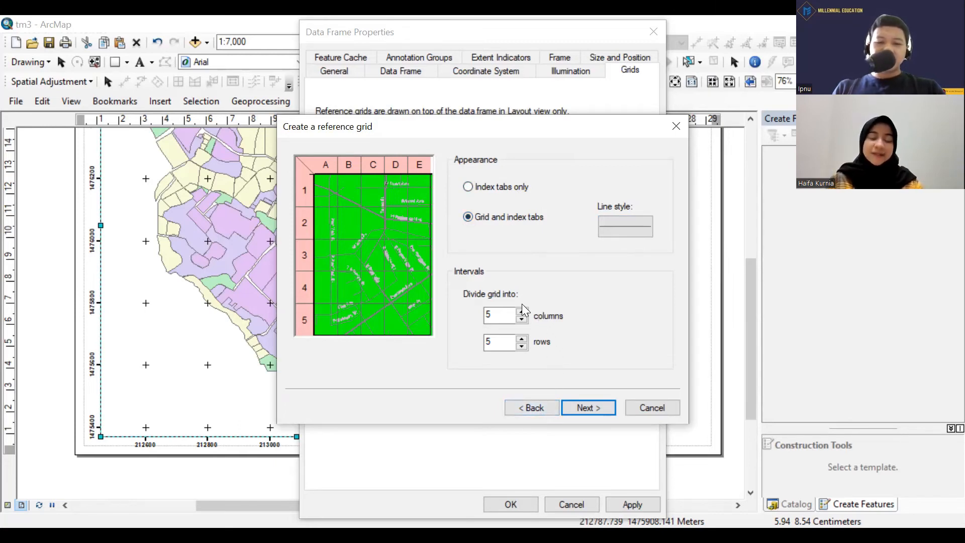
{"action": "left_click", "coordinate": [590, 409]}
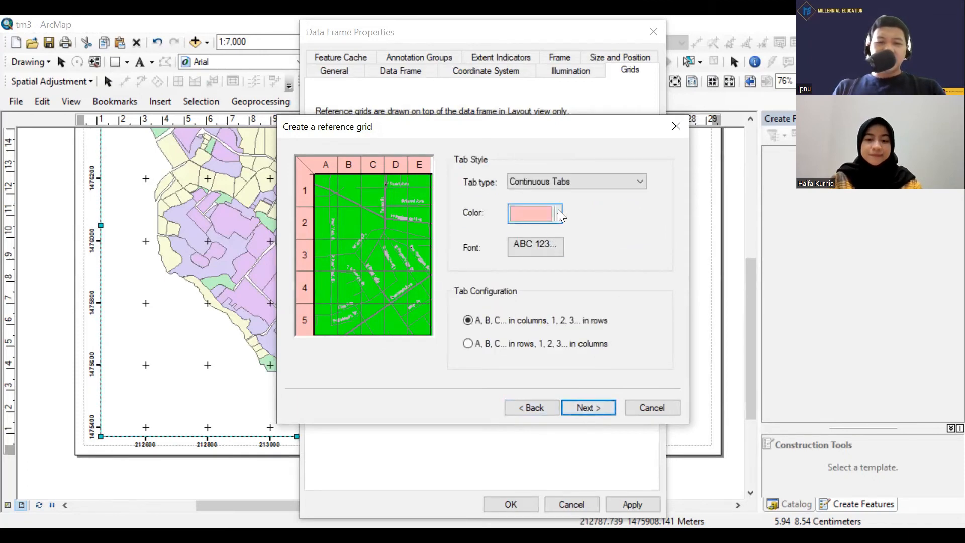
Review the tab type, color and font options for the reference grid's index tabs without changing them.
{"action": "left_click", "coordinate": [586, 186]}
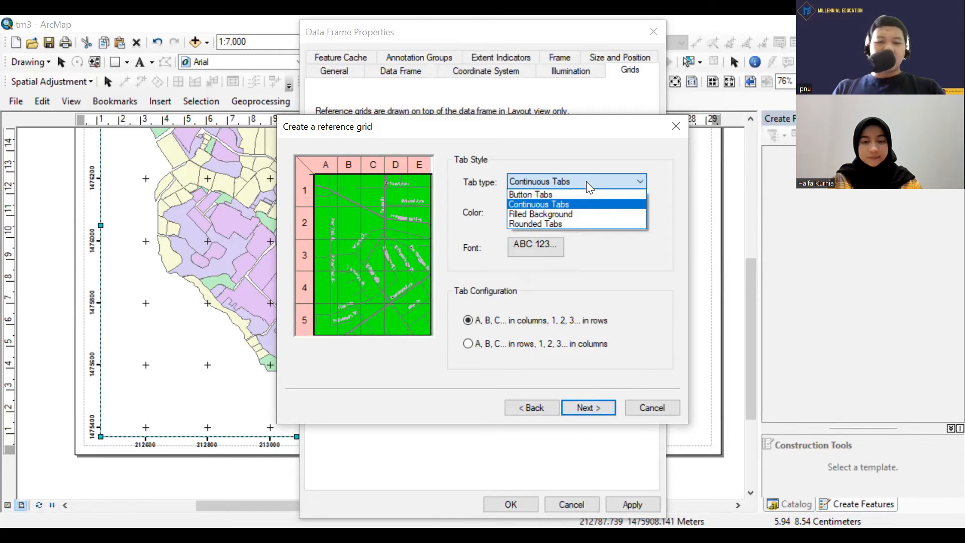
{"action": "left_click", "coordinate": [586, 180]}
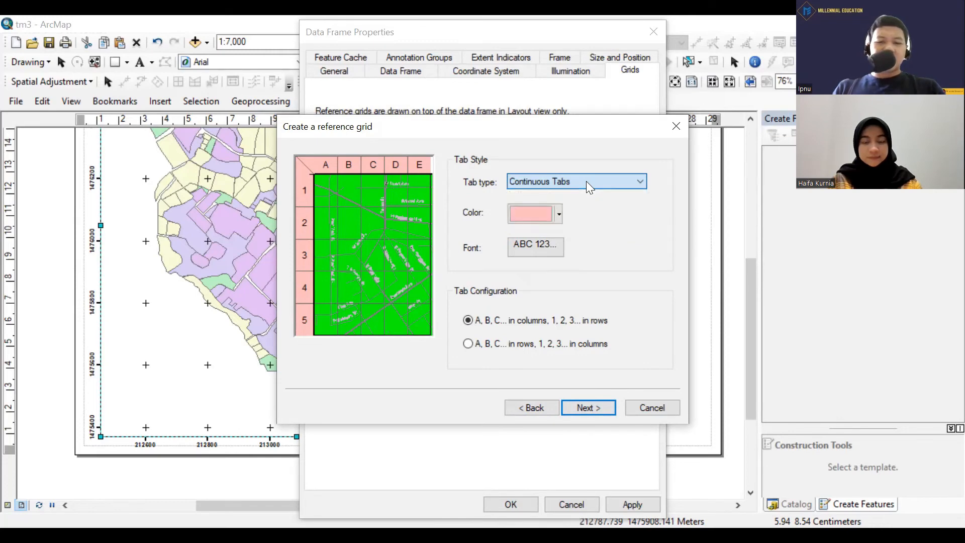
{"action": "left_click", "coordinate": [561, 216]}
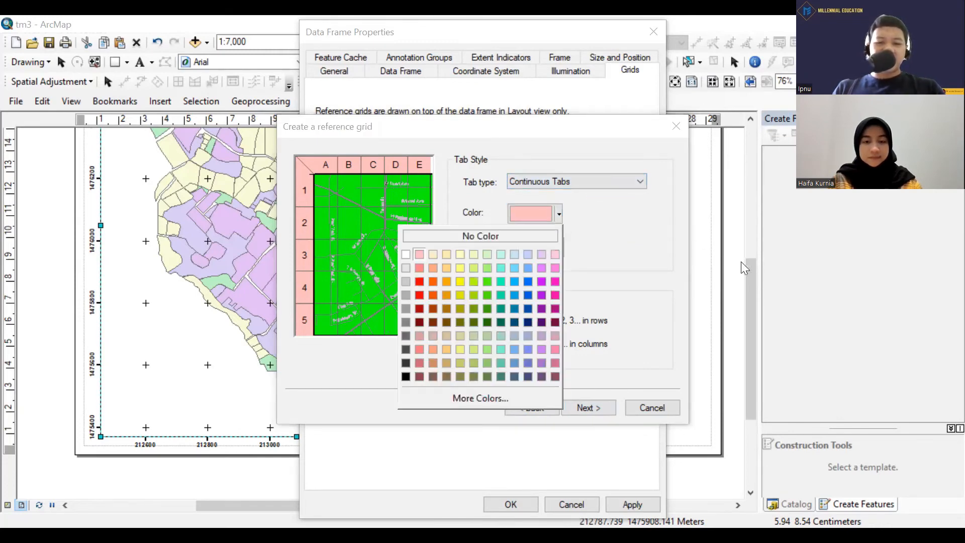
{"action": "left_click", "coordinate": [629, 241]}
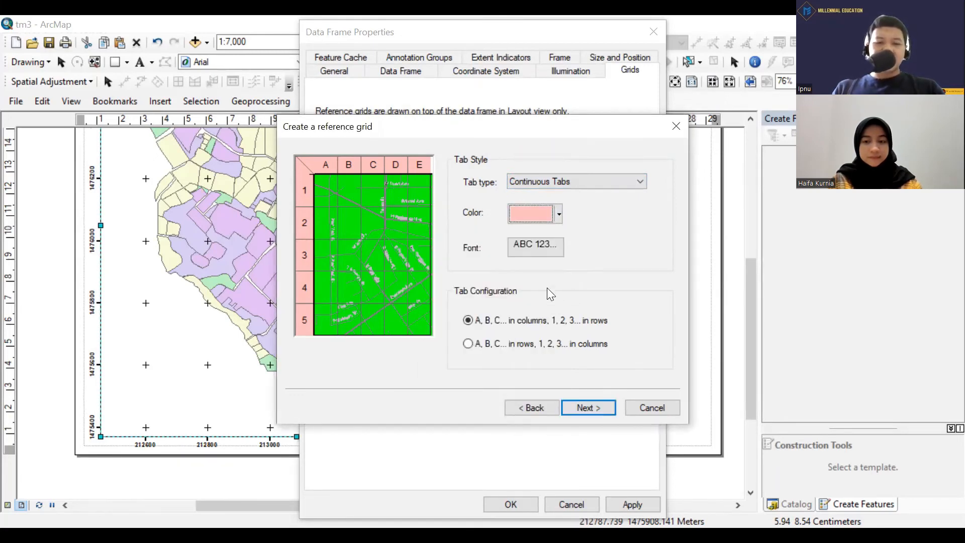
{"action": "left_click", "coordinate": [539, 253]}
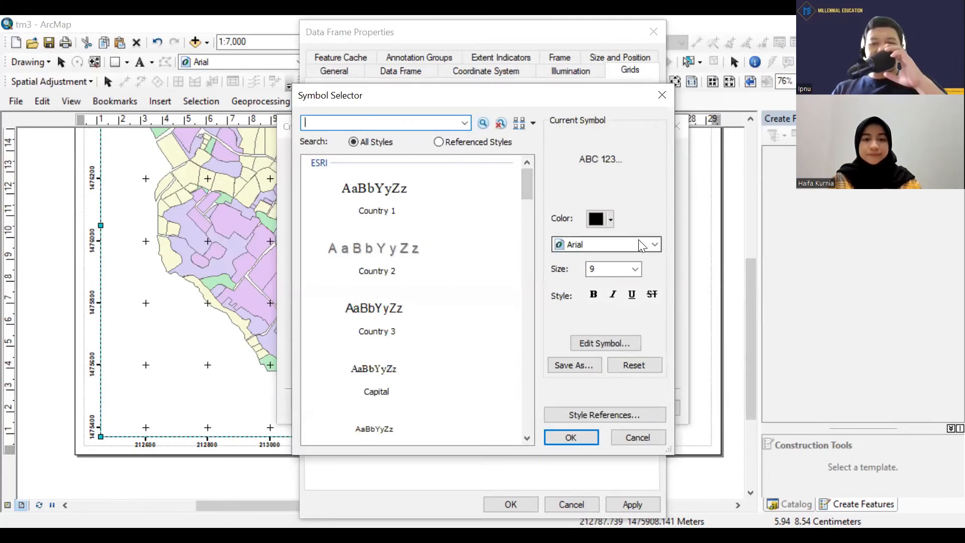
{"action": "left_click", "coordinate": [633, 437]}
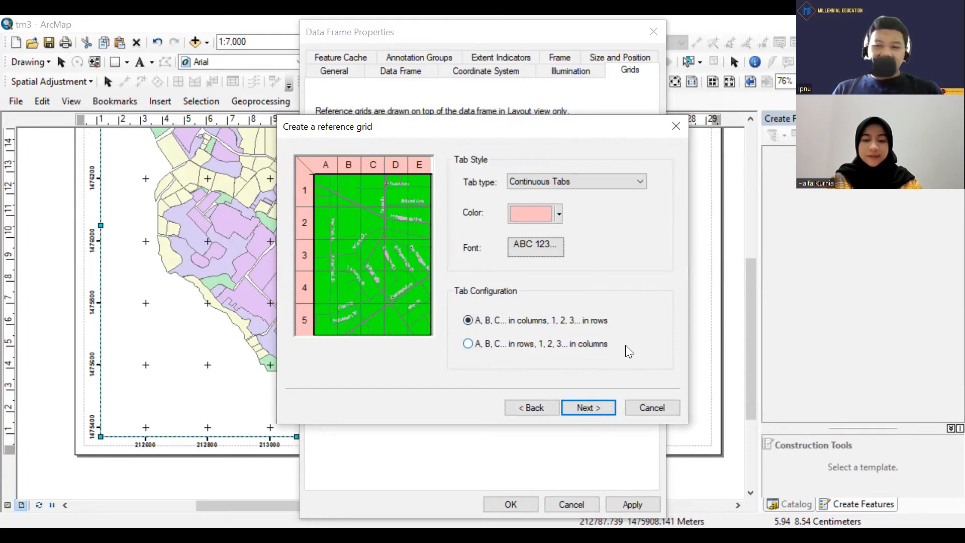
Finish the reference grid with its default tab and border settings and apply it to the data frame, accepting the differing coordinate system.
{"action": "left_click", "coordinate": [598, 406]}
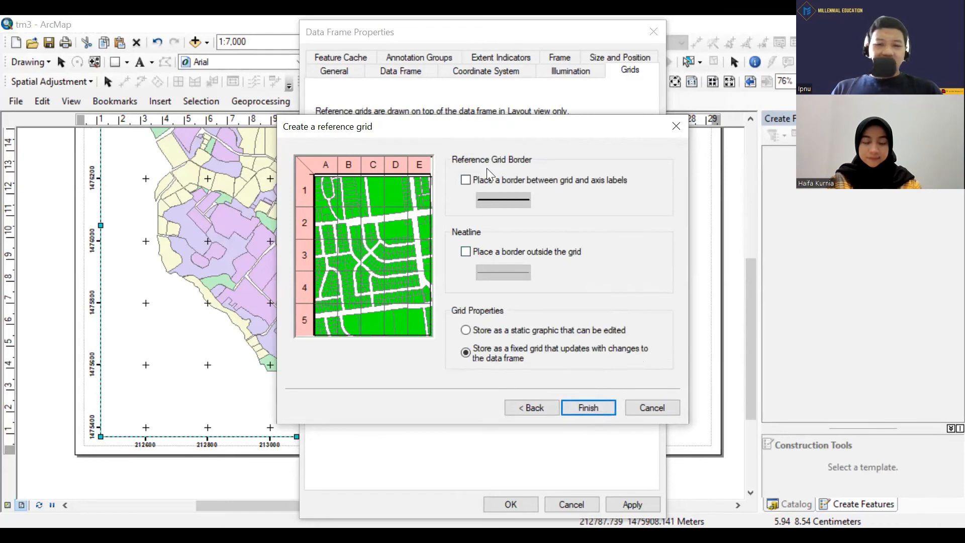
{"action": "left_click", "coordinate": [587, 408]}
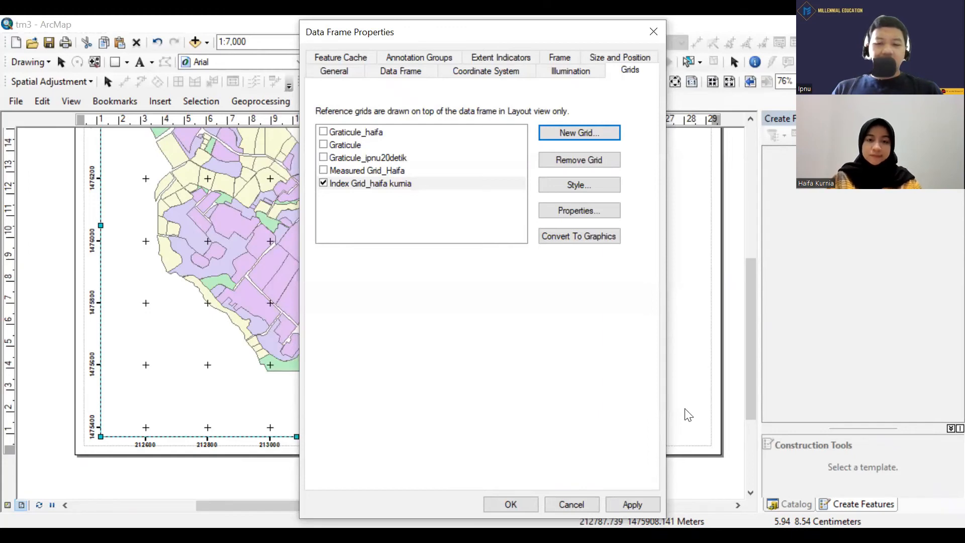
{"action": "left_click", "coordinate": [626, 500]}
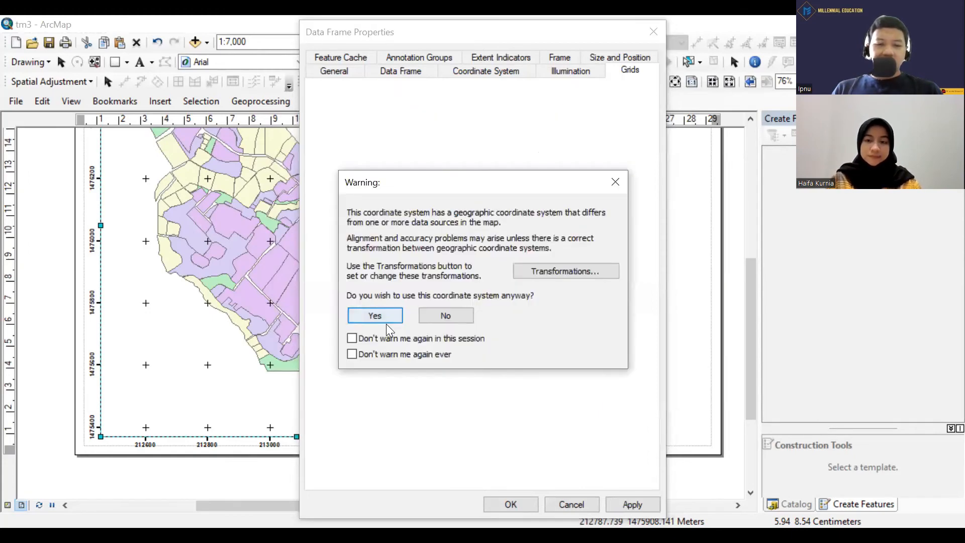
{"action": "left_click", "coordinate": [386, 322]}
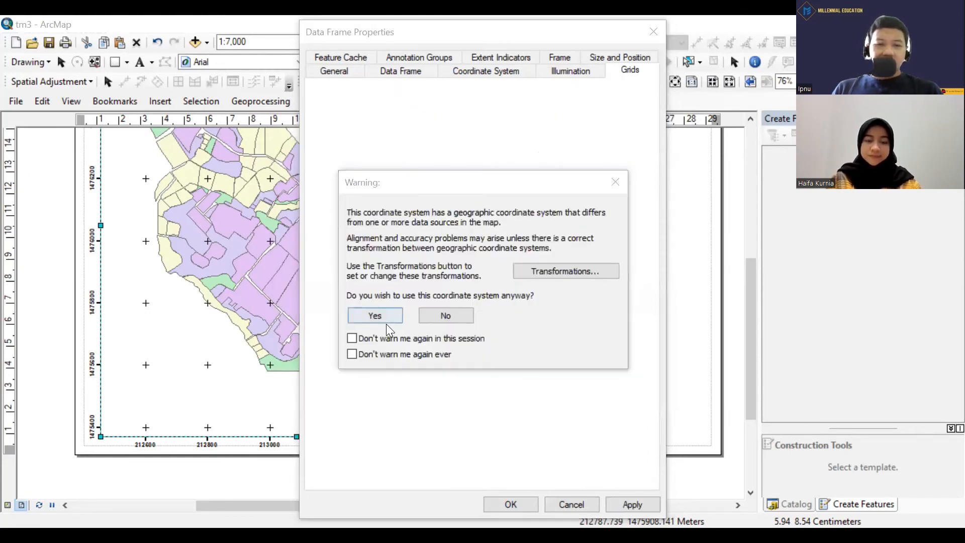
{"action": "left_click", "coordinate": [506, 504]}
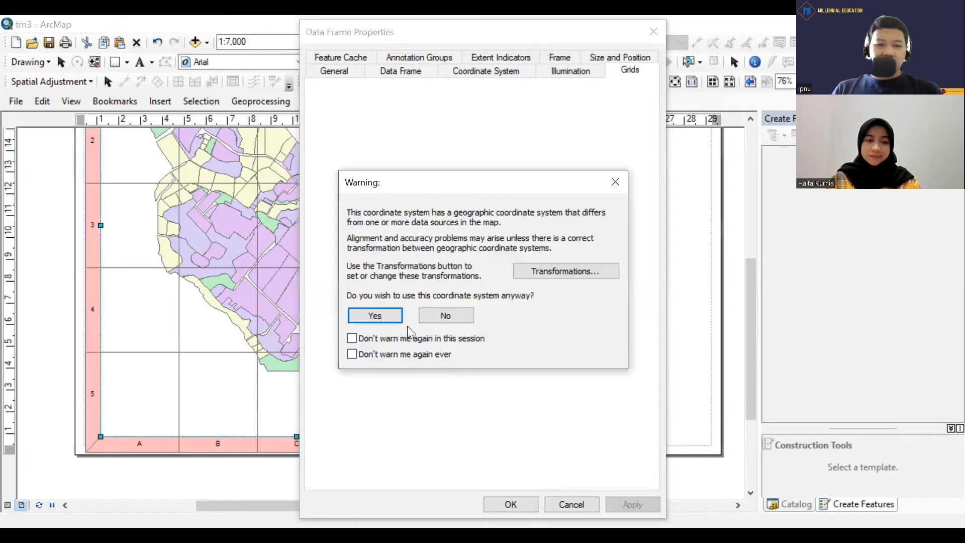
{"action": "left_click", "coordinate": [403, 323]}
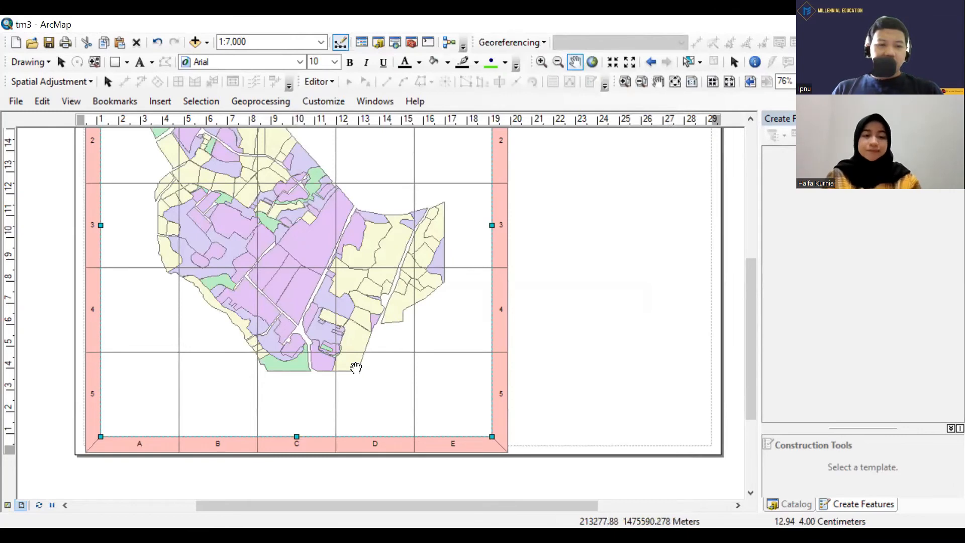
Examine the index grid's lettered columns, numbered rows and border tabs around the village map.
{"action": "left_click_drag", "start_coordinate": [355, 366], "coordinate": [392, 393]}
{"action": "scroll", "coordinate": [392, 393], "scroll_direction": "down", "scroll_amount": 2}
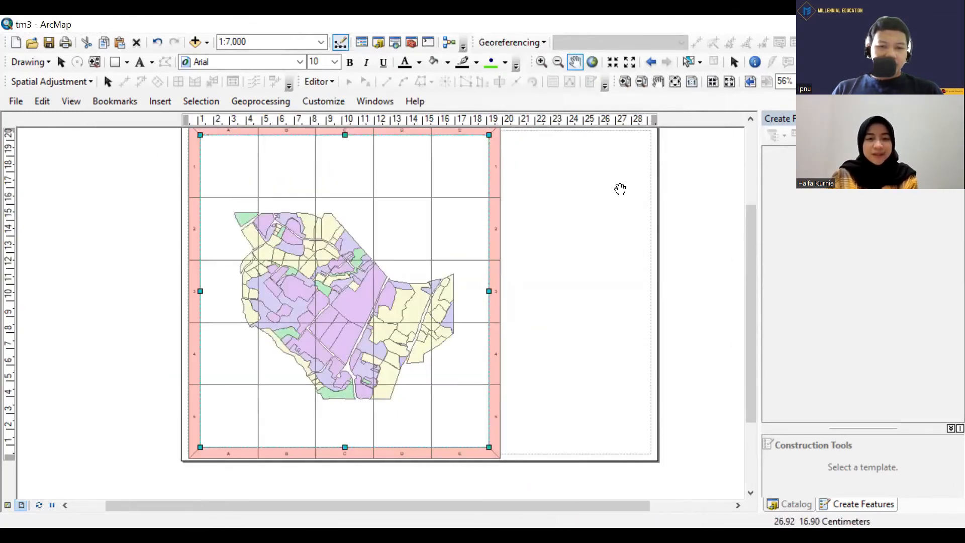
{"action": "left_click_drag", "start_coordinate": [545, 235], "coordinate": [543, 252]}
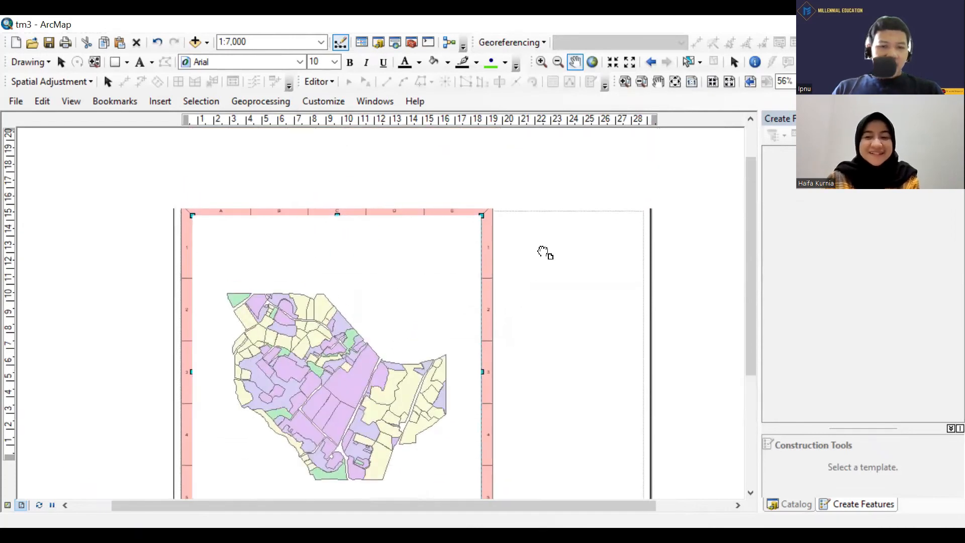
{"action": "scroll", "coordinate": [483, 399], "scroll_direction": "up", "scroll_amount": 2}
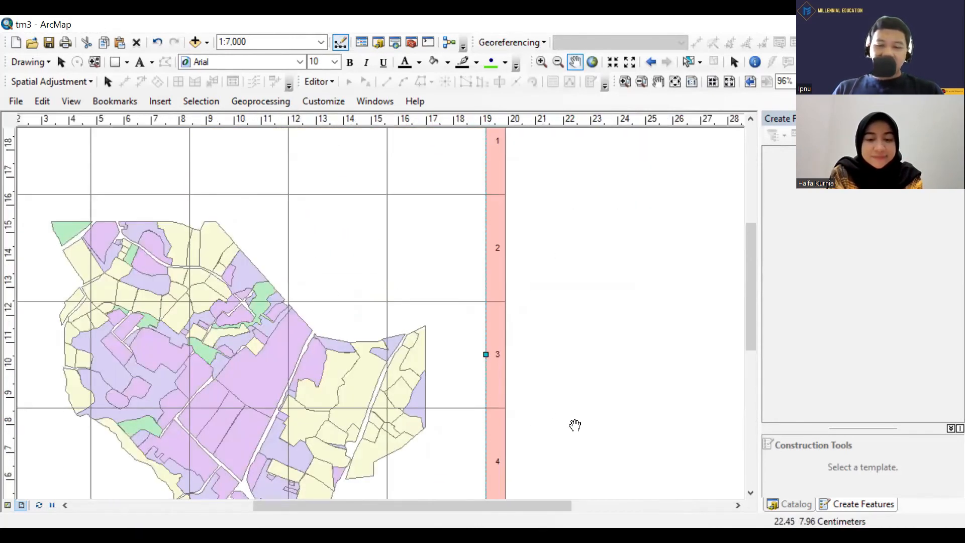
{"action": "left_click_drag", "start_coordinate": [576, 423], "coordinate": [592, 340]}
{"action": "scroll", "coordinate": [537, 370], "scroll_direction": "down", "scroll_amount": 2}
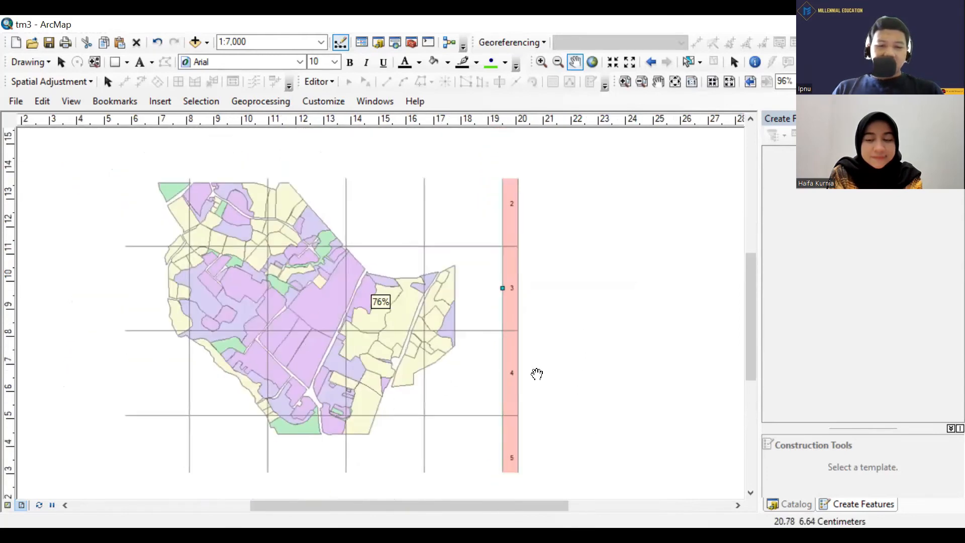
{"action": "scroll", "coordinate": [538, 372], "scroll_direction": "down", "scroll_amount": 1}
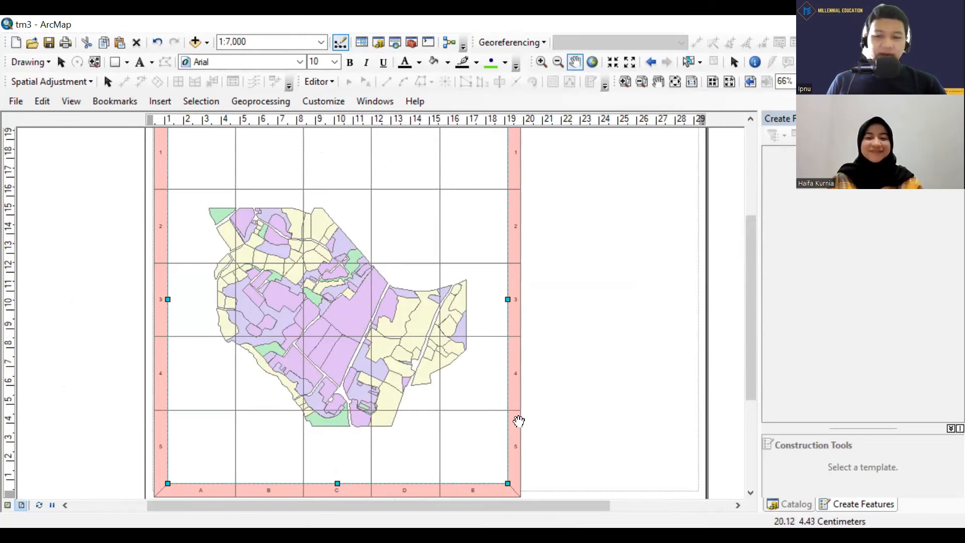
{"action": "scroll", "coordinate": [510, 420], "scroll_direction": "down", "scroll_amount": 2}
{"action": "scroll", "coordinate": [508, 427], "scroll_direction": "up", "scroll_amount": 1}
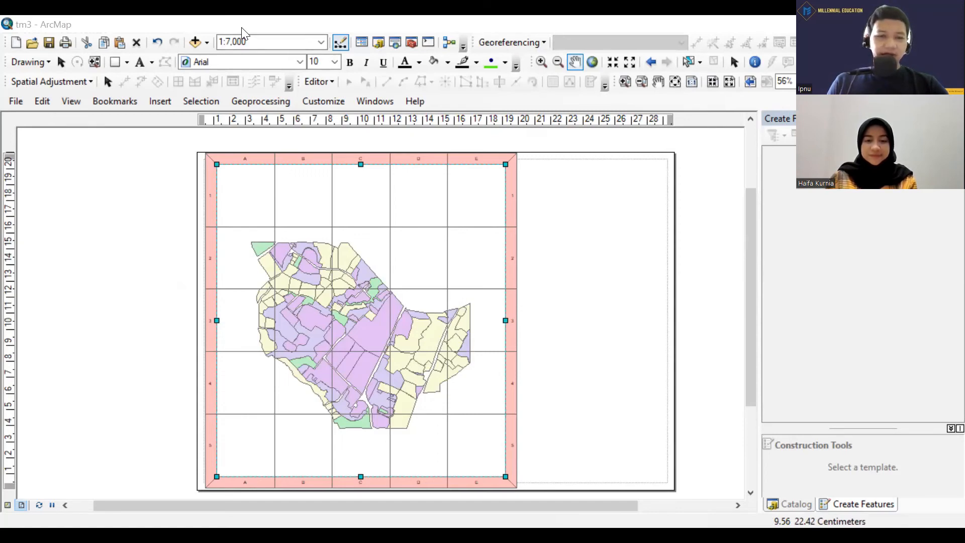
Turn off the index grid in the data frame's list of reference grids.
{"action": "left_click", "coordinate": [76, 103]}
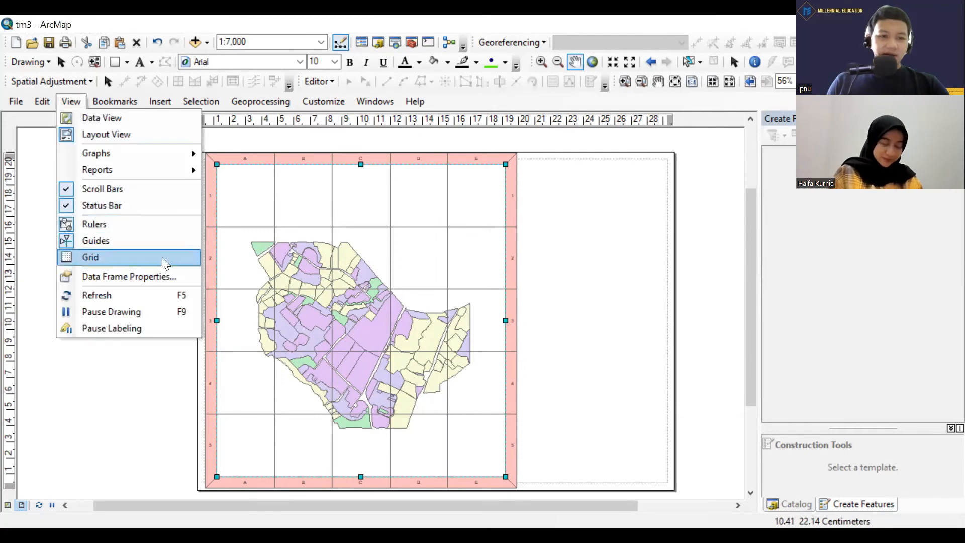
{"action": "left_click", "coordinate": [129, 276]}
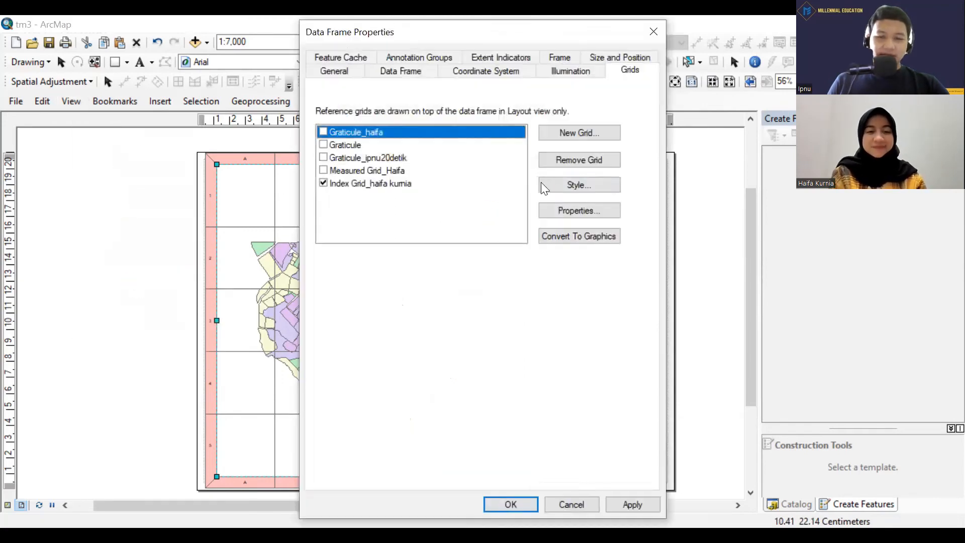
{"action": "left_click", "coordinate": [341, 184]}
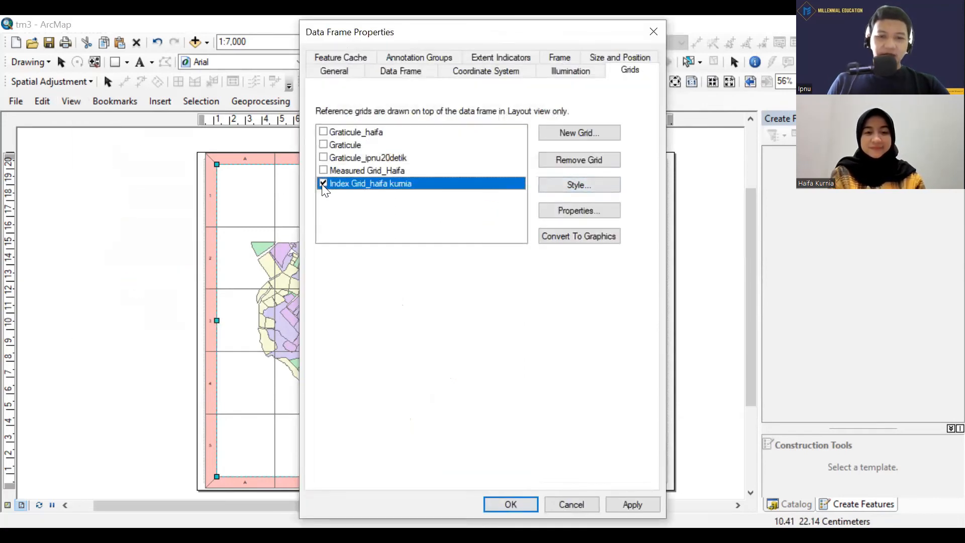
Start a new measured grid, adding an underscore and the presenter's first name to the default name "Measured Grid".
{"action": "left_click", "coordinate": [581, 136]}
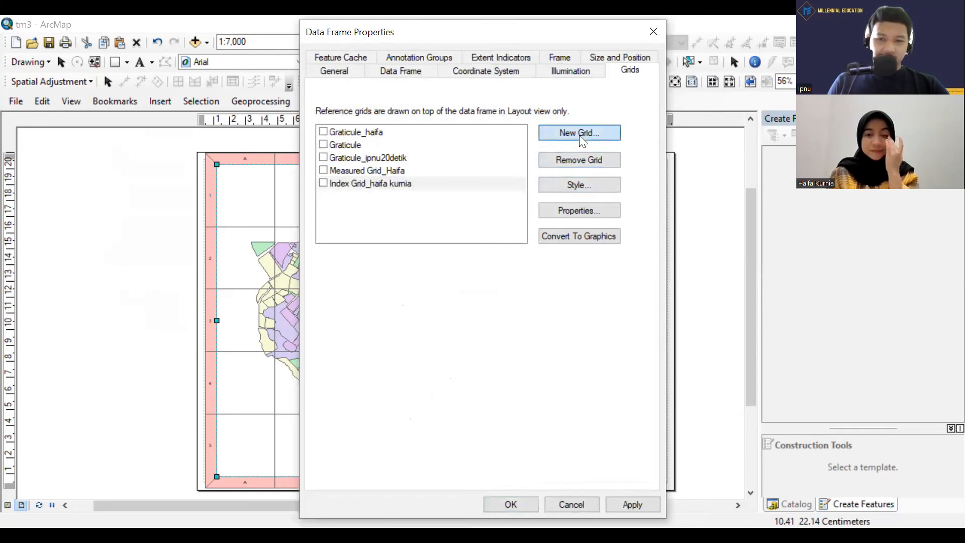
{"action": "left_click", "coordinate": [499, 229]}
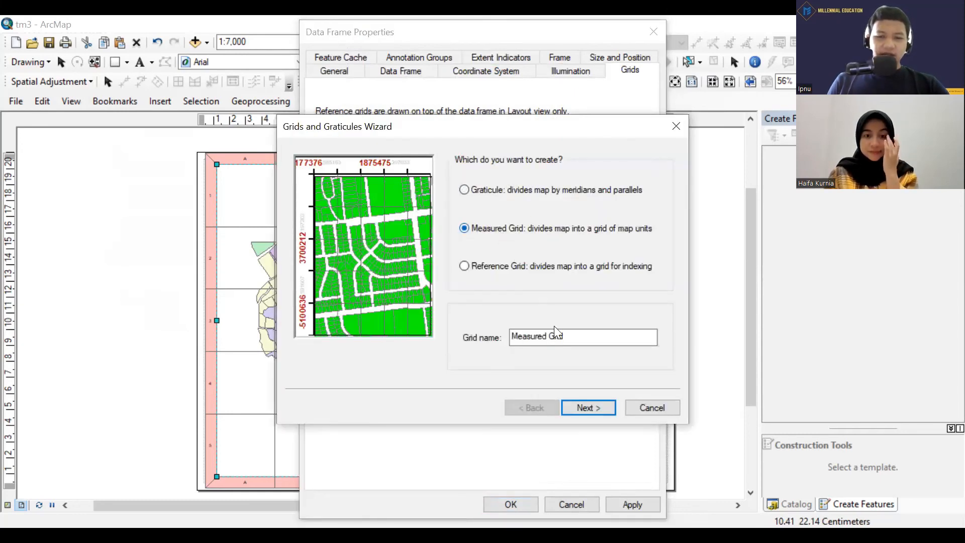
{"action": "left_click", "coordinate": [588, 339]}
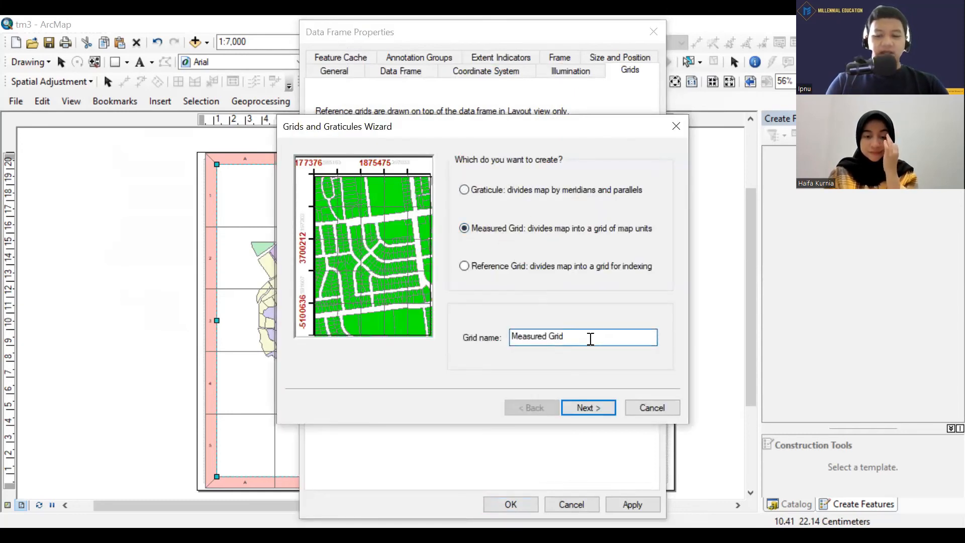
{"action": "type", "text": "_ipnu"}
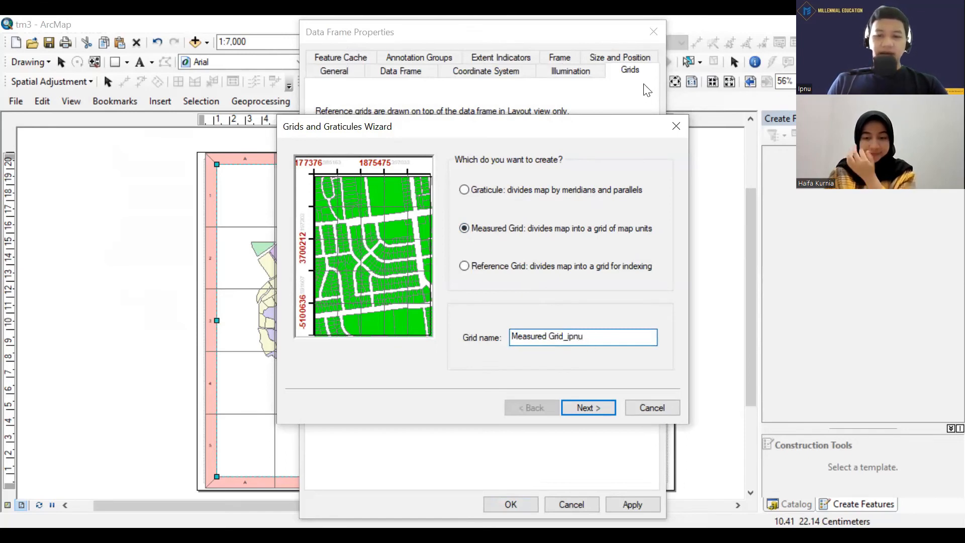
{"action": "left_click", "coordinate": [598, 406]}
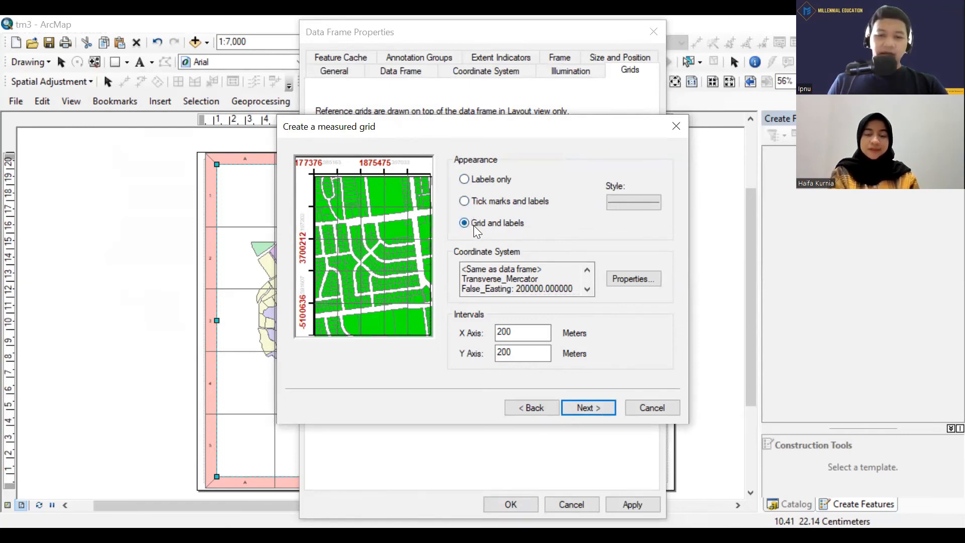
Set the measured grid's appearance to grid and labels, with 150-meter intervals on the X and Y axes.
{"action": "left_click", "coordinate": [466, 201]}
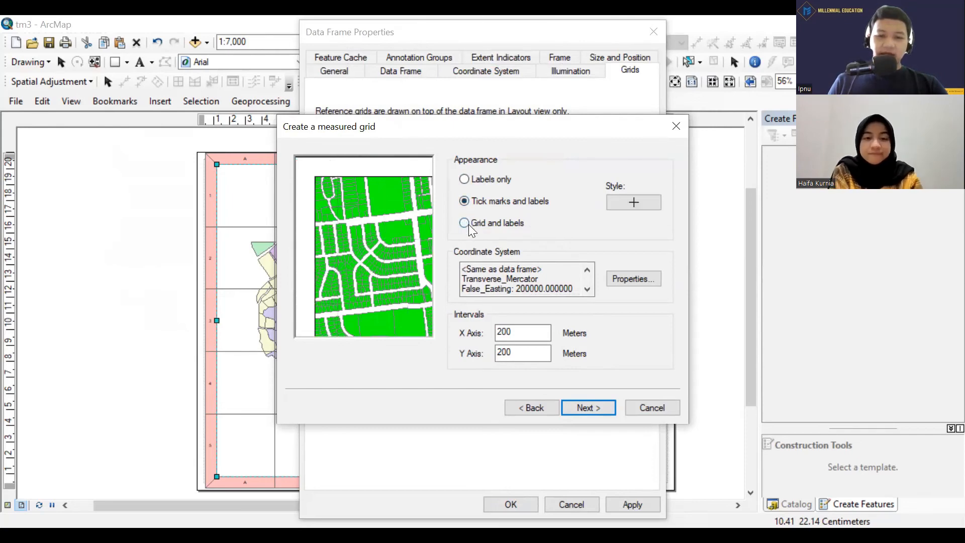
{"action": "left_click", "coordinate": [467, 224]}
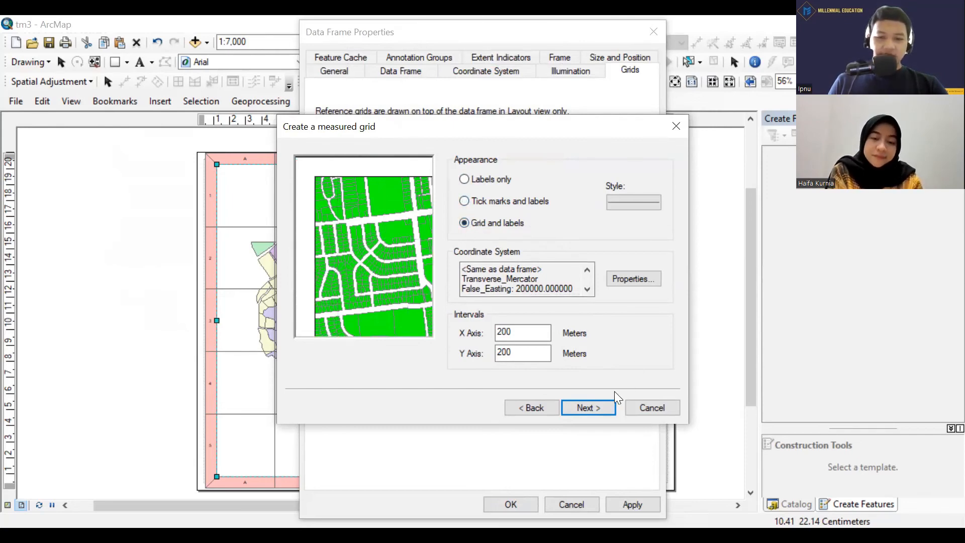
{"action": "left_click_drag", "start_coordinate": [523, 334], "coordinate": [461, 332]}
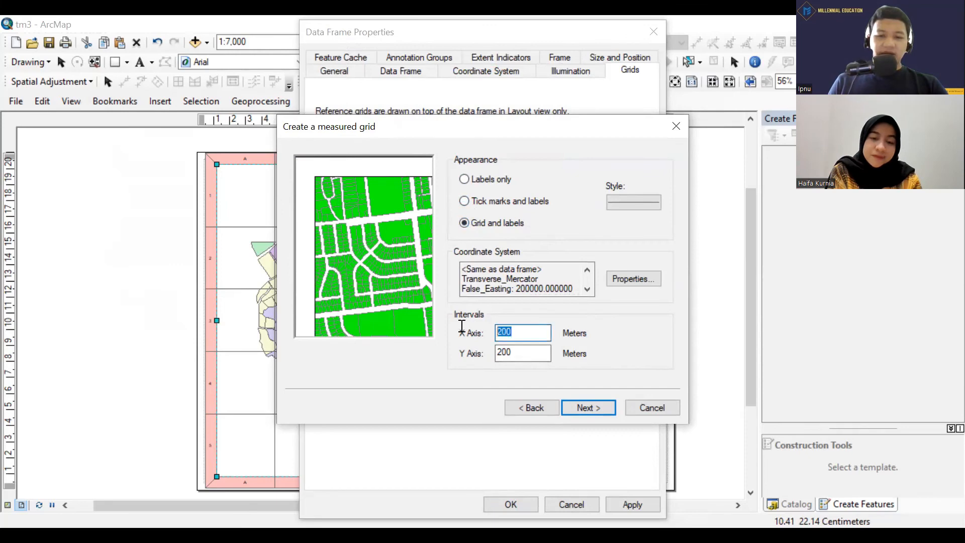
{"action": "type", "text": "150"}
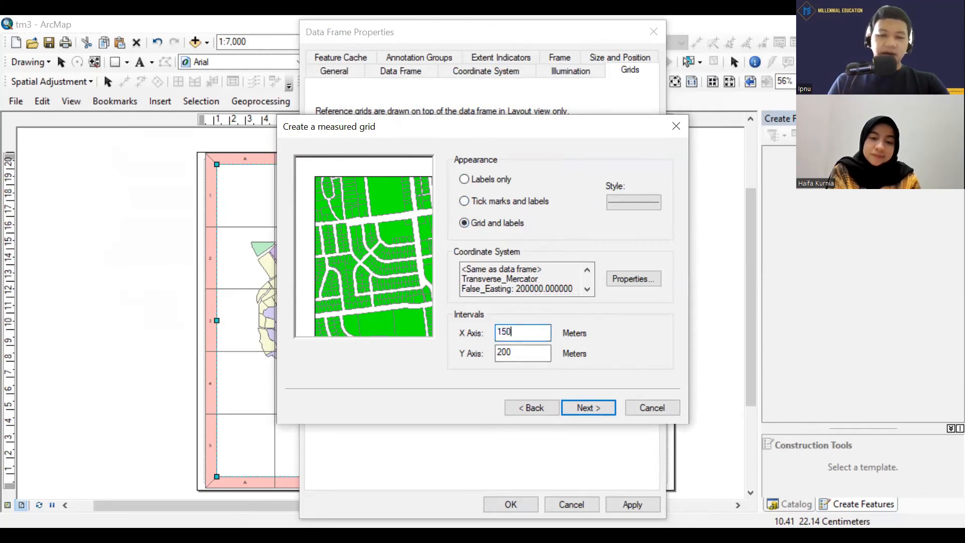
{"action": "double_click", "coordinate": [499, 348]}
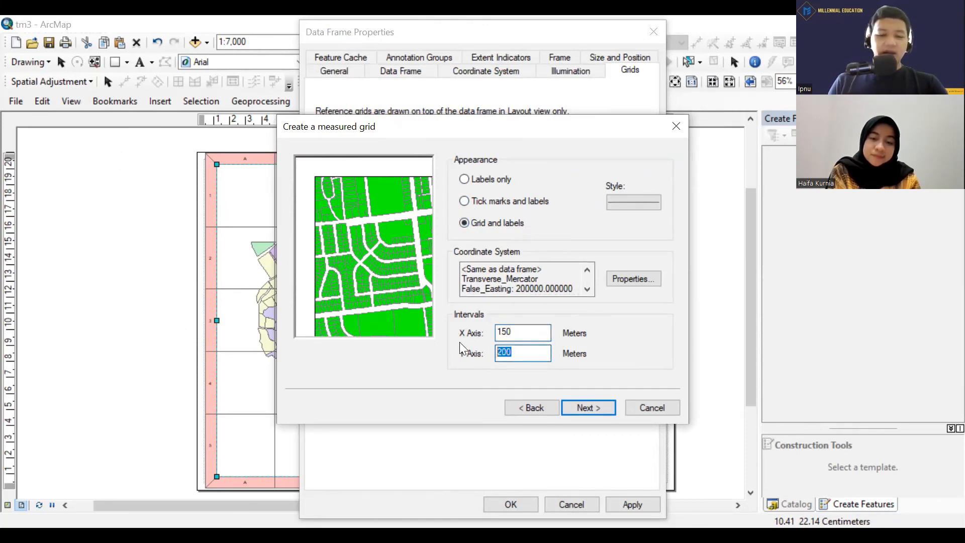
{"action": "type", "text": "150"}
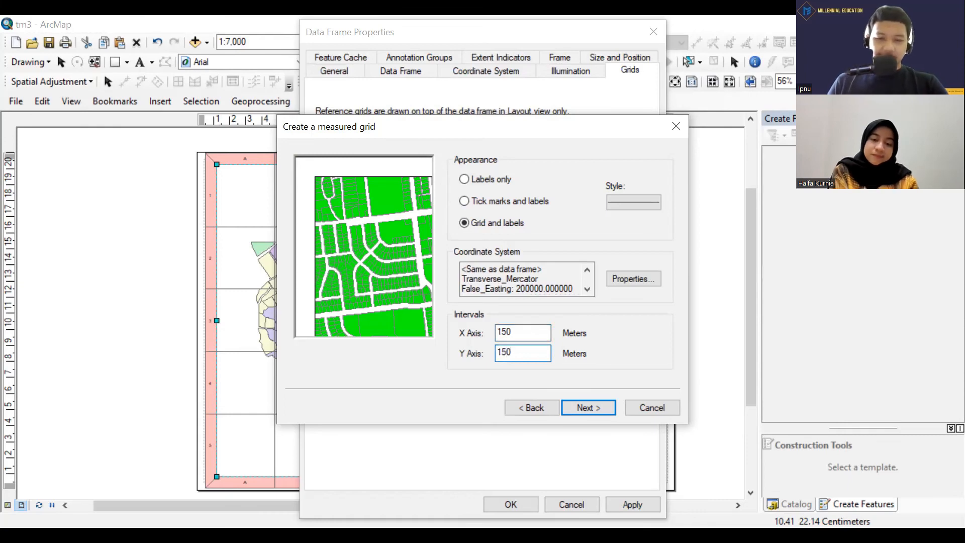
Review the measured grid's axis, labeling and border settings, and return to its interval settings.
{"action": "left_click", "coordinate": [592, 400]}
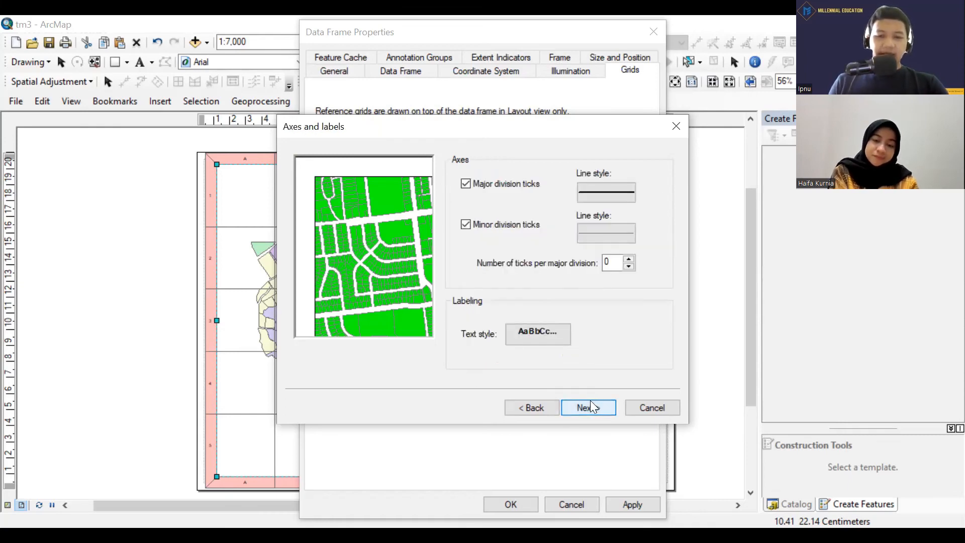
{"action": "left_click", "coordinate": [586, 411]}
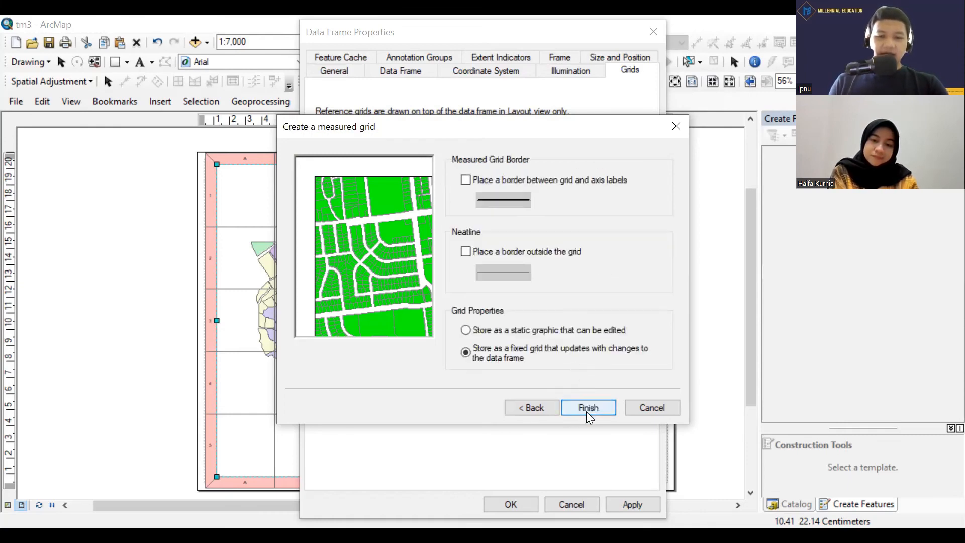
{"action": "left_click", "coordinate": [537, 407]}
{"action": "left_click", "coordinate": [537, 409]}
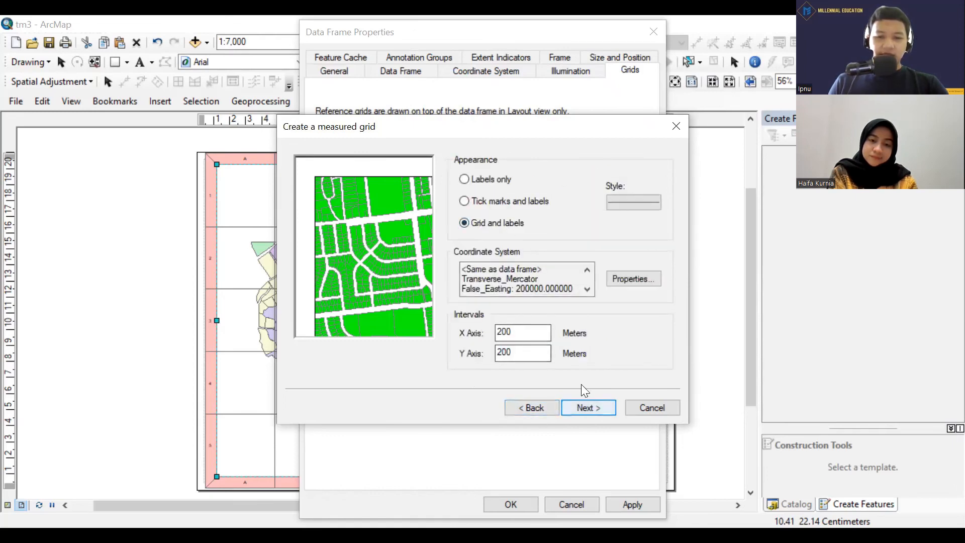
Enter 150 meters again for both the X and Y axis intervals of the measured grid.
{"action": "left_click_drag", "start_coordinate": [512, 333], "coordinate": [389, 308]}
{"action": "type", "text": "2"}
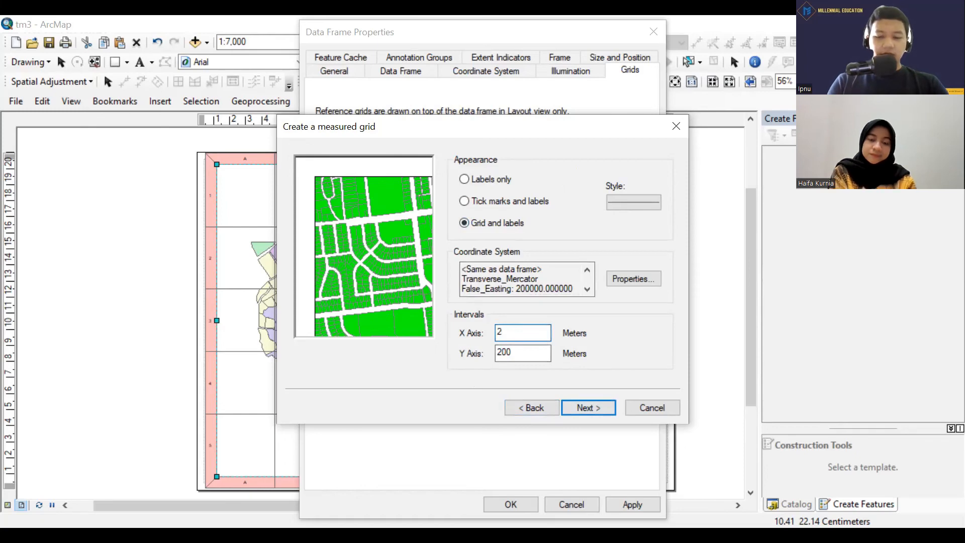
{"action": "key", "text": "BackSpace"}
{"action": "type", "text": "150"}
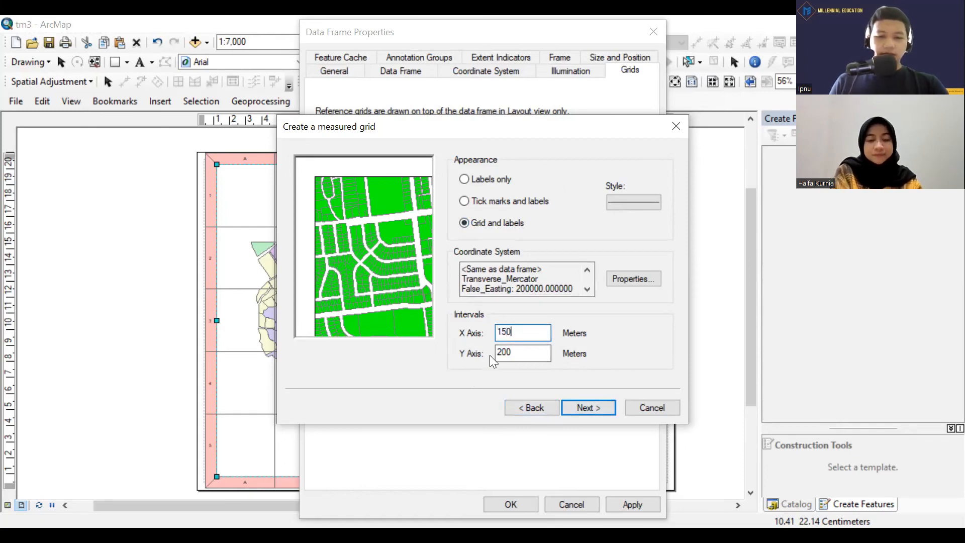
{"action": "key", "text": "Tab"}
{"action": "type", "text": "150"}
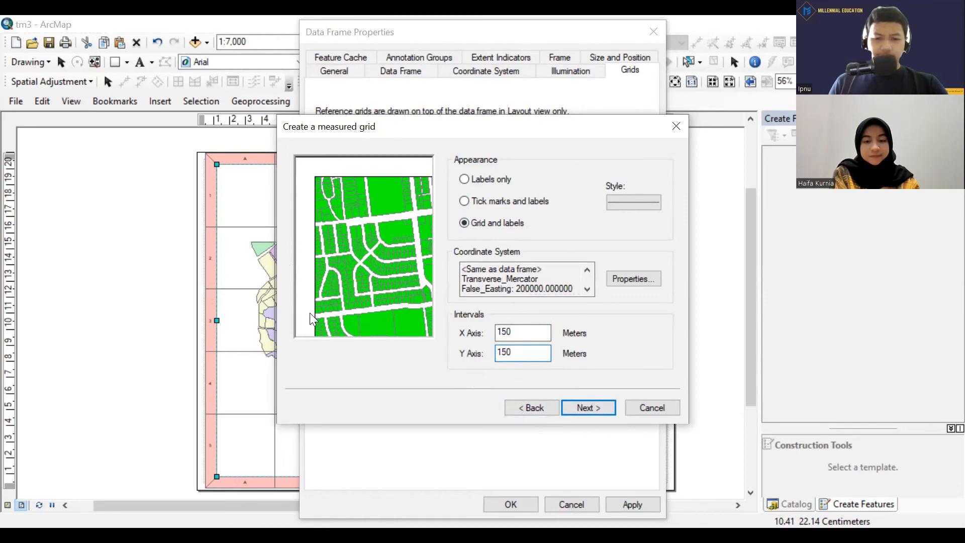
Finish the measured grid with default axis and border settings and apply it to the data frame, accepting the differing coordinate system.
{"action": "left_click", "coordinate": [581, 405]}
{"action": "left_click", "coordinate": [604, 413]}
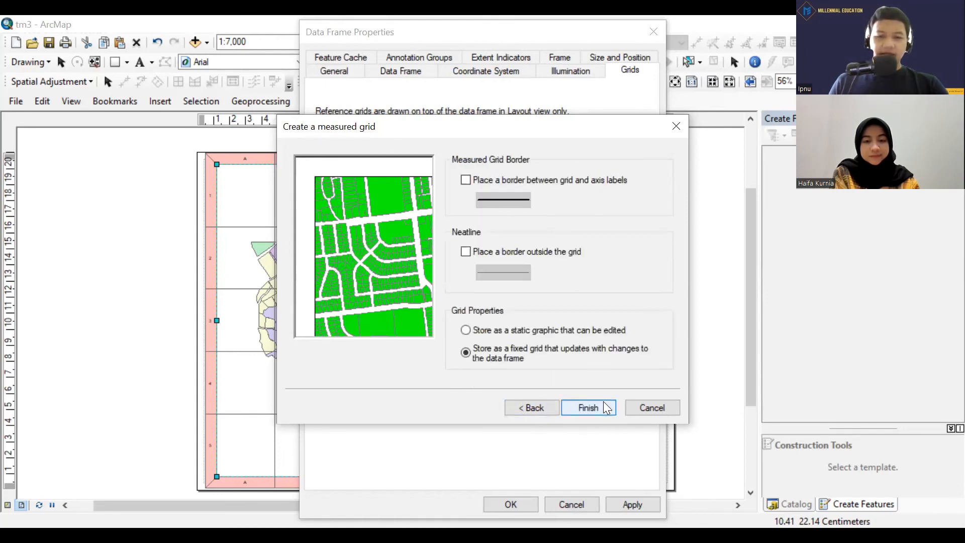
{"action": "left_click", "coordinate": [598, 408]}
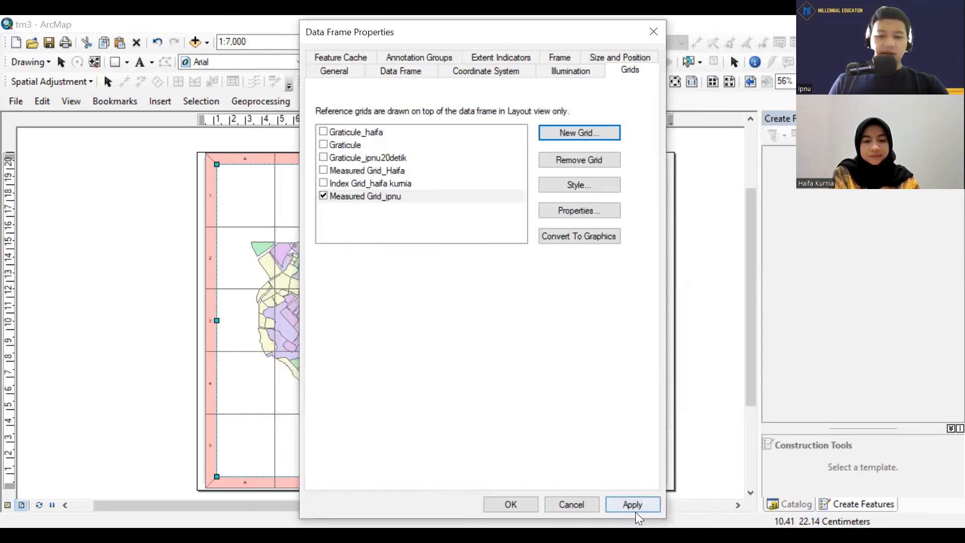
{"action": "left_click", "coordinate": [636, 507]}
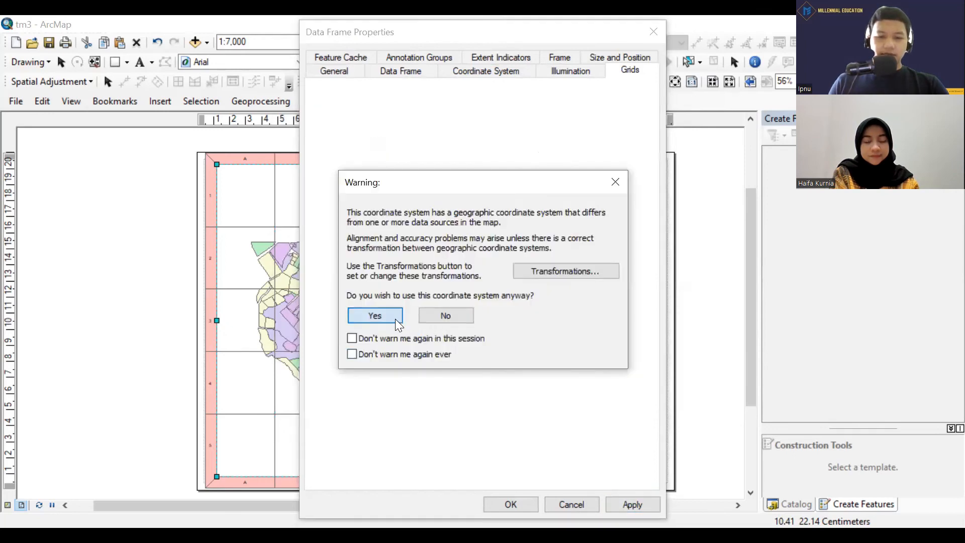
{"action": "left_click", "coordinate": [395, 319]}
{"action": "left_click", "coordinate": [518, 505]}
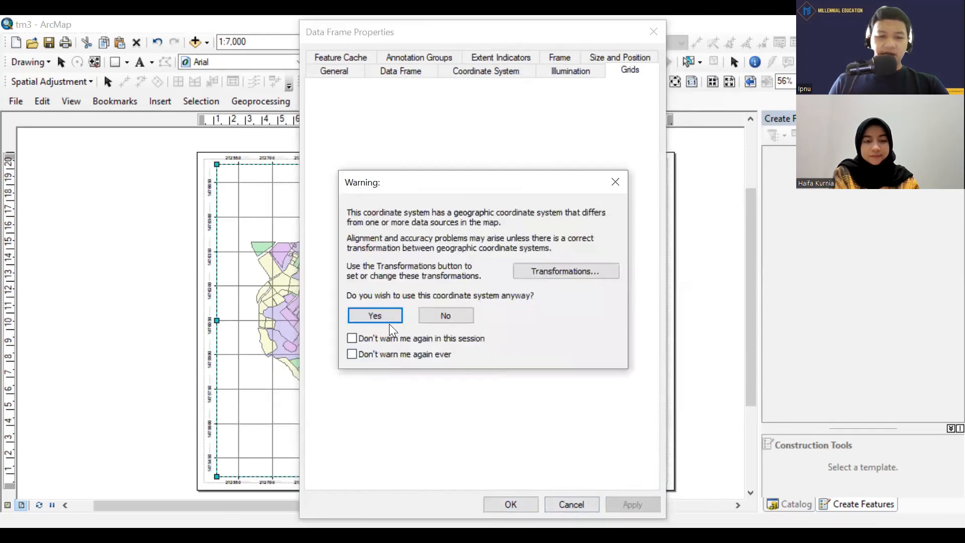
{"action": "left_click", "coordinate": [393, 313]}
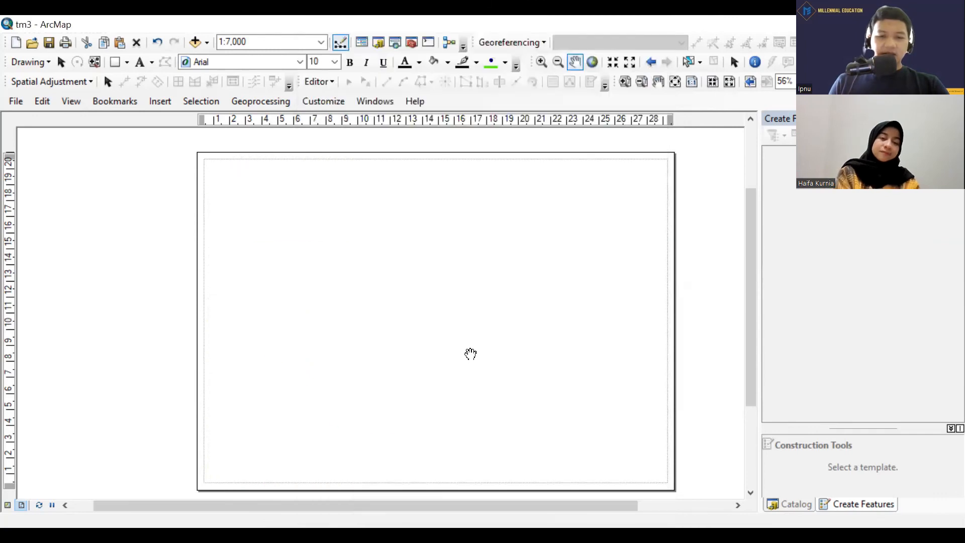
Examine the 150-meter grid lines and their coordinate labels up close around the village map.
{"action": "scroll", "coordinate": [438, 351], "scroll_direction": "down", "scroll_amount": 2}
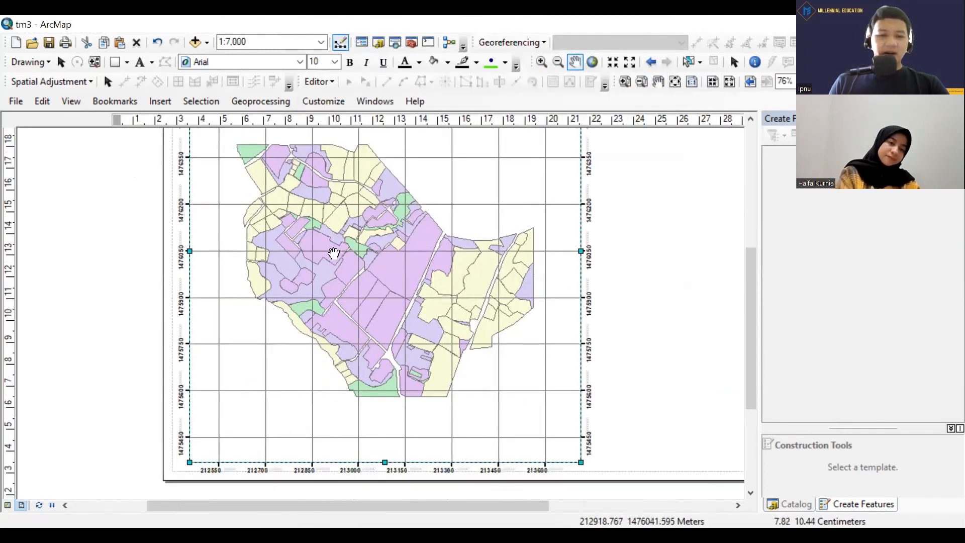
{"action": "scroll", "coordinate": [295, 250], "scroll_direction": "down", "scroll_amount": 2}
{"action": "scroll", "coordinate": [330, 240], "scroll_direction": "down", "scroll_amount": 2}
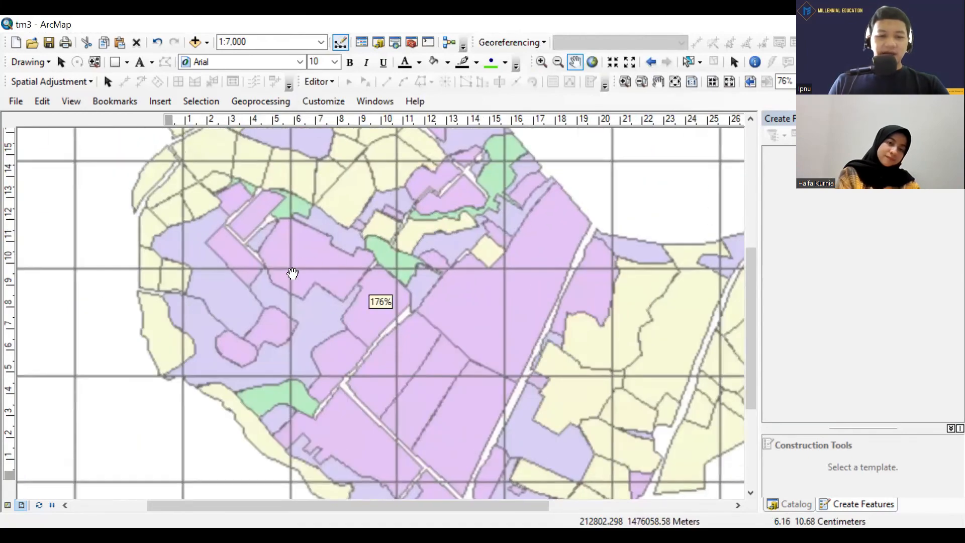
{"action": "scroll", "coordinate": [335, 298], "scroll_direction": "up", "scroll_amount": 1}
{"action": "scroll", "coordinate": [336, 299], "scroll_direction": "up", "scroll_amount": 5}
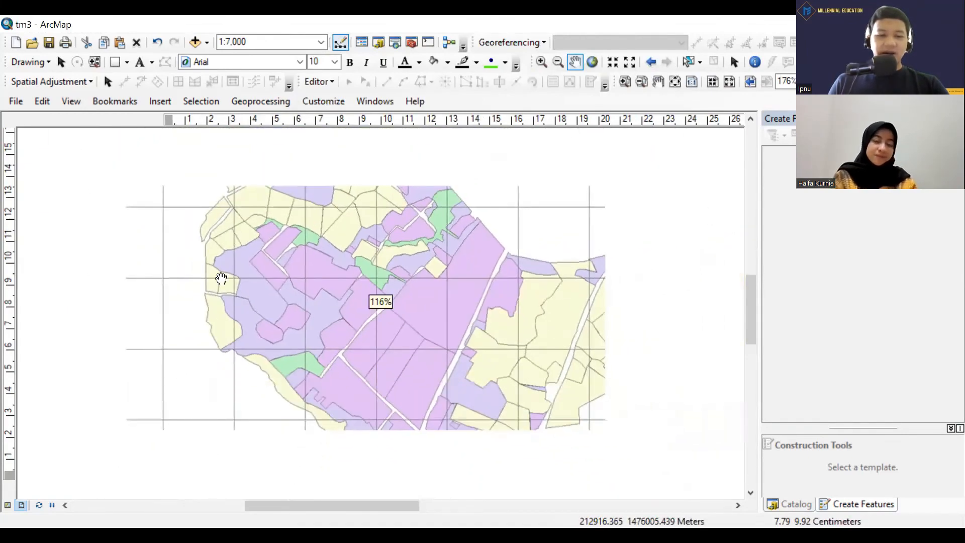
{"action": "left_click_drag", "start_coordinate": [262, 317], "coordinate": [372, 281]}
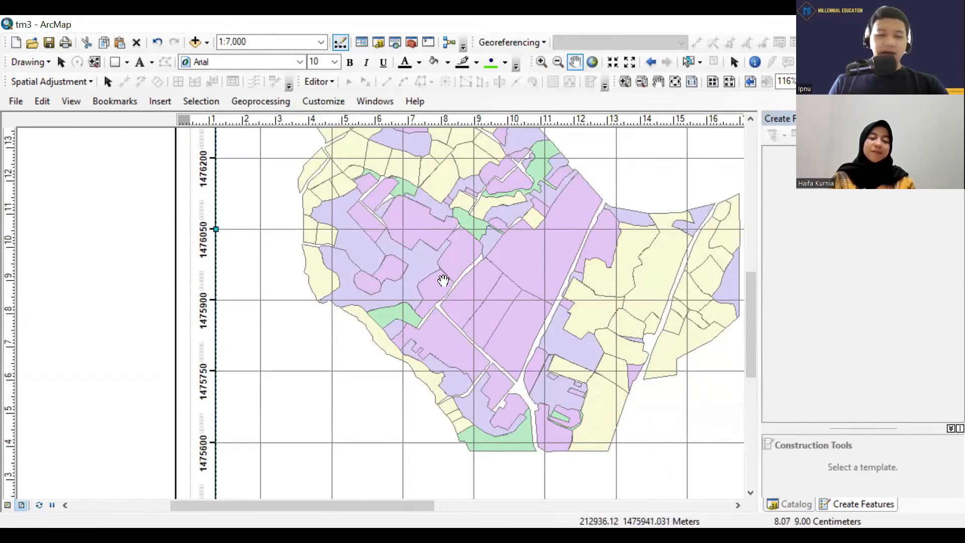
{"action": "scroll", "coordinate": [443, 280], "scroll_direction": "up", "scroll_amount": 1}
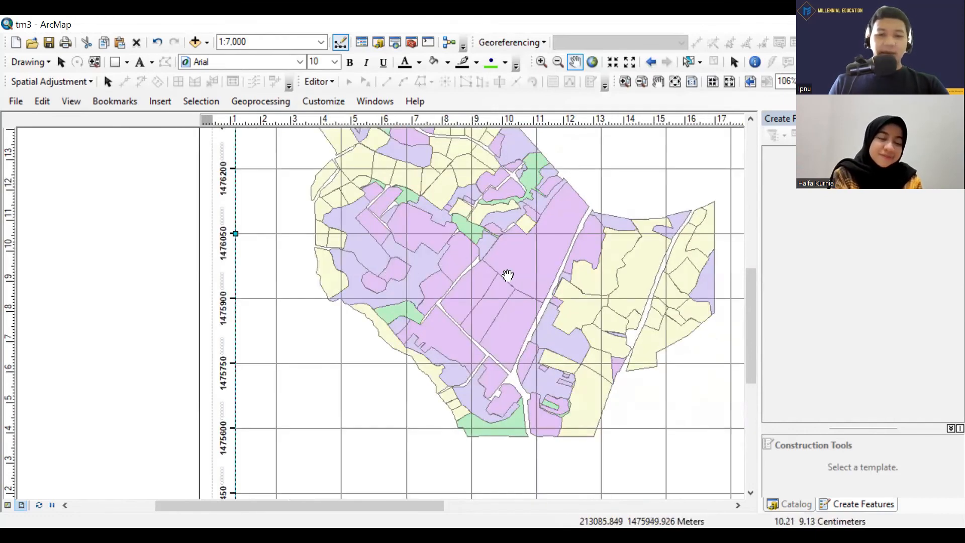
{"action": "left_click_drag", "start_coordinate": [521, 287], "coordinate": [411, 258]}
{"action": "scroll", "coordinate": [397, 246], "scroll_direction": "up", "scroll_amount": 1}
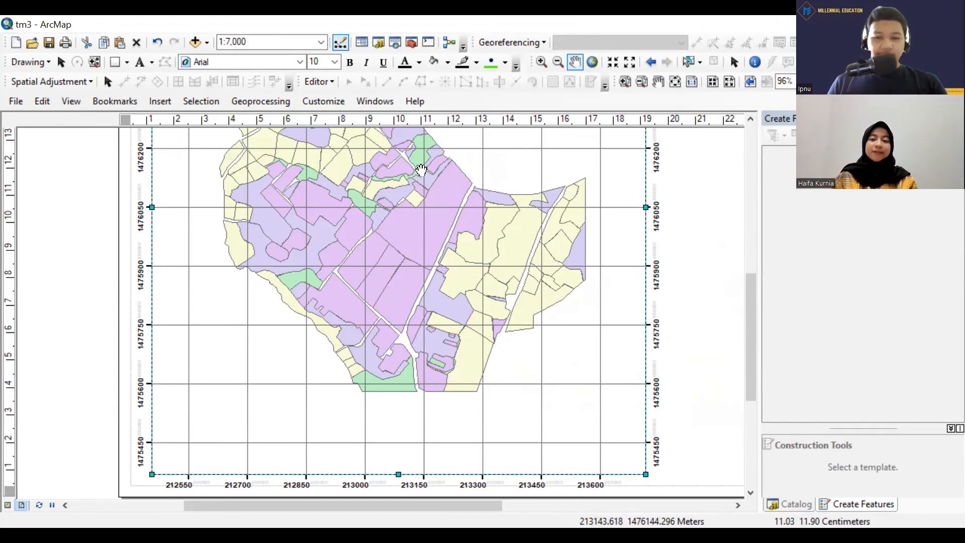
{"action": "scroll", "coordinate": [135, 278], "scroll_direction": "up", "scroll_amount": 2}
{"action": "scroll", "coordinate": [135, 278], "scroll_direction": "up", "scroll_amount": 3}
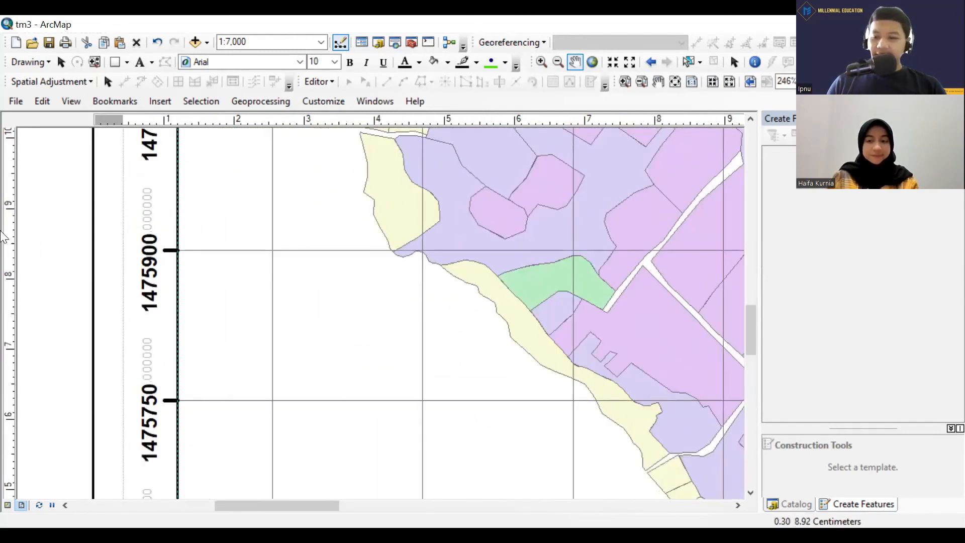
Look over the whole layout page with the measured grid and the empty area beside the map frame.
{"action": "scroll", "coordinate": [215, 292], "scroll_direction": "down", "scroll_amount": 1}
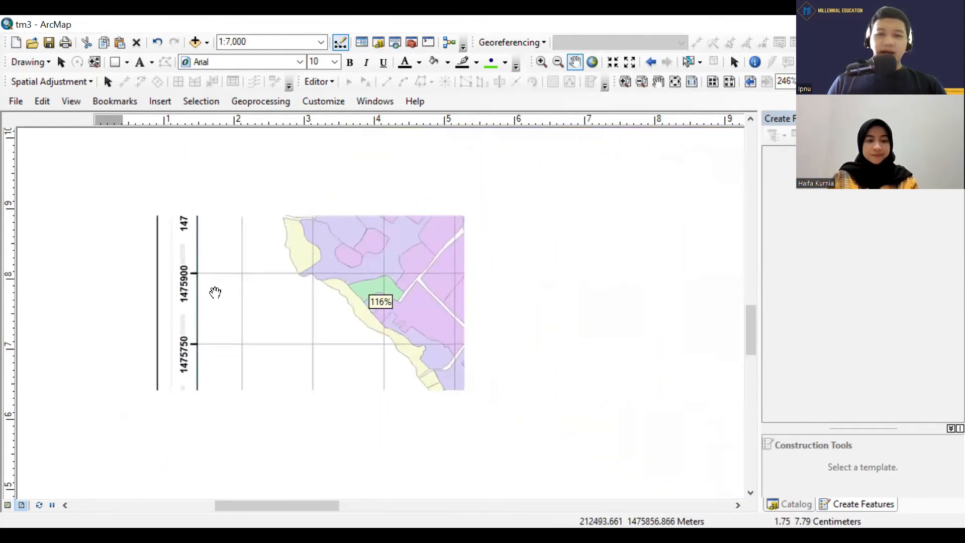
{"action": "scroll", "coordinate": [372, 230], "scroll_direction": "down", "scroll_amount": 2}
{"action": "scroll", "coordinate": [398, 235], "scroll_direction": "down", "scroll_amount": 1}
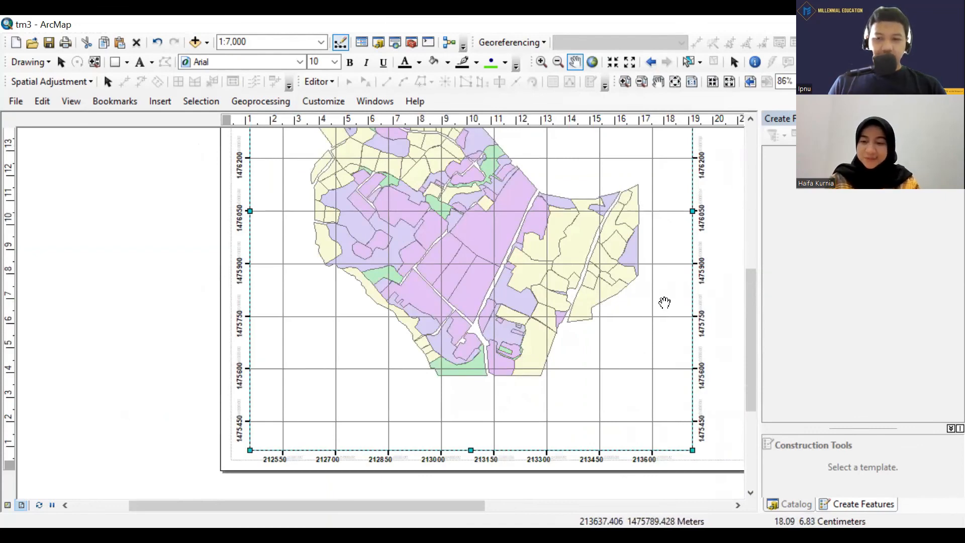
{"action": "scroll", "coordinate": [660, 312], "scroll_direction": "down", "scroll_amount": 1}
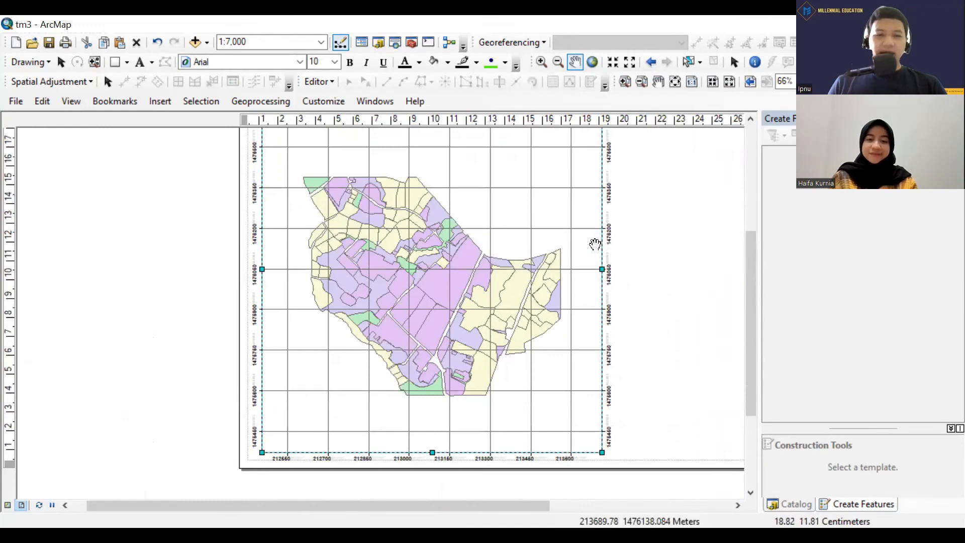
{"action": "left_click_drag", "start_coordinate": [582, 217], "coordinate": [552, 281]}
{"action": "scroll", "coordinate": [557, 242], "scroll_direction": "down", "scroll_amount": 1}
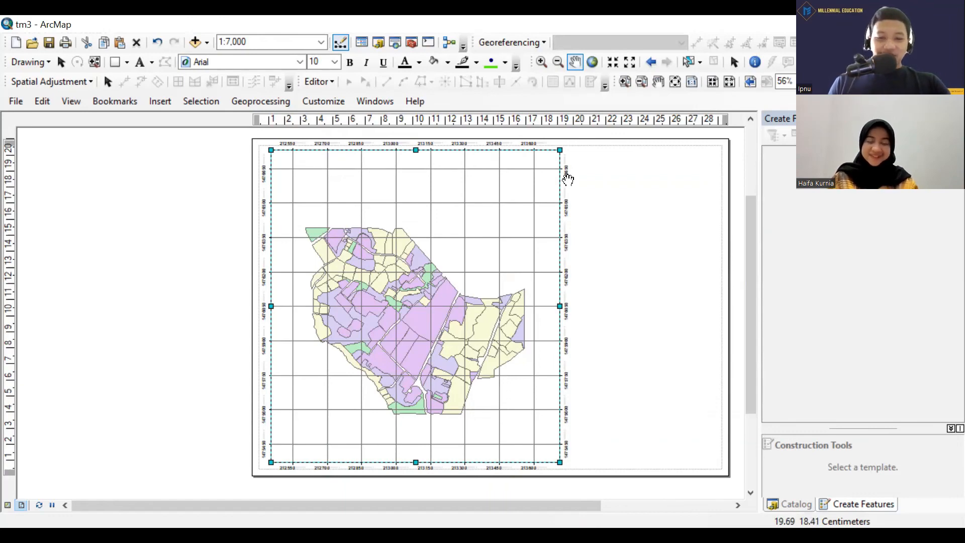
{"action": "scroll", "coordinate": [568, 179], "scroll_direction": "up", "scroll_amount": 1}
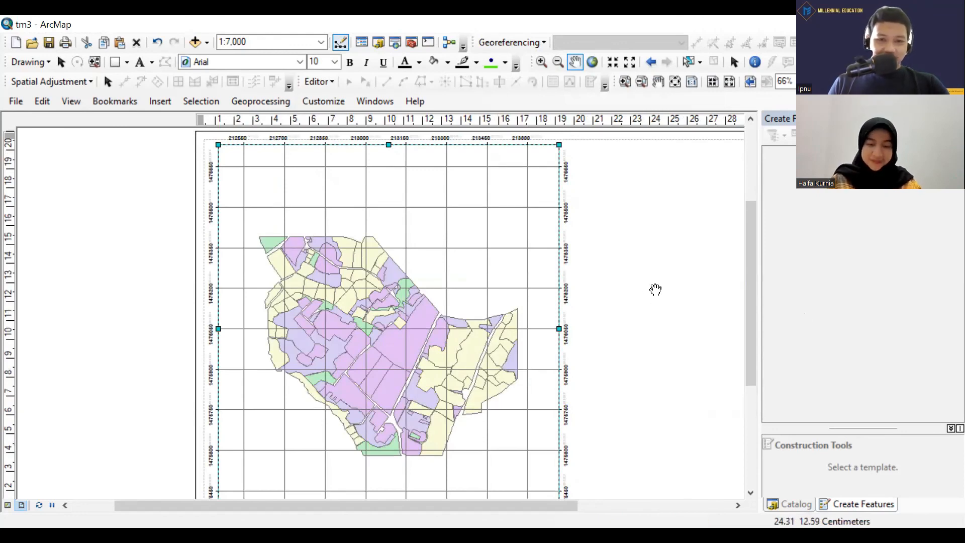
{"action": "scroll", "coordinate": [656, 288], "scroll_direction": "down", "scroll_amount": 2}
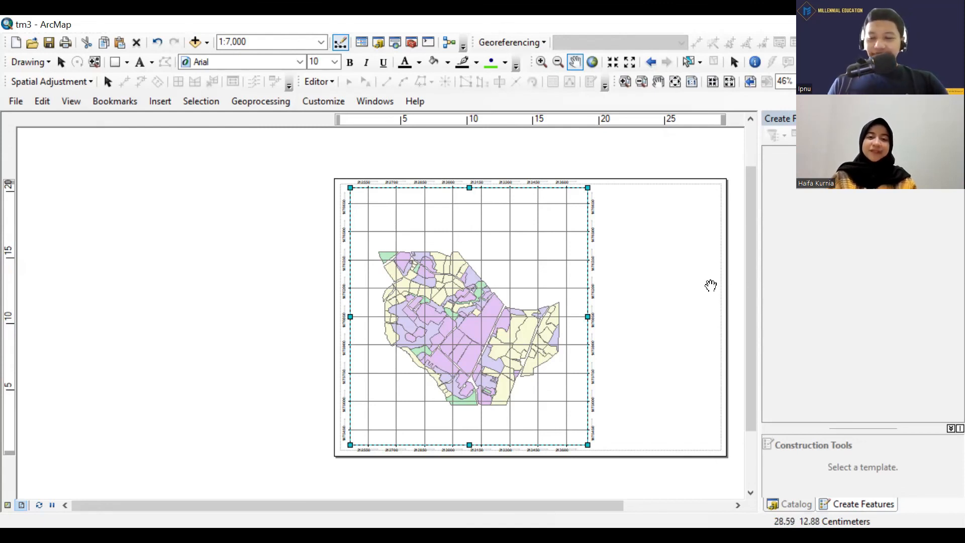
{"action": "left_click_drag", "start_coordinate": [711, 283], "coordinate": [625, 261]}
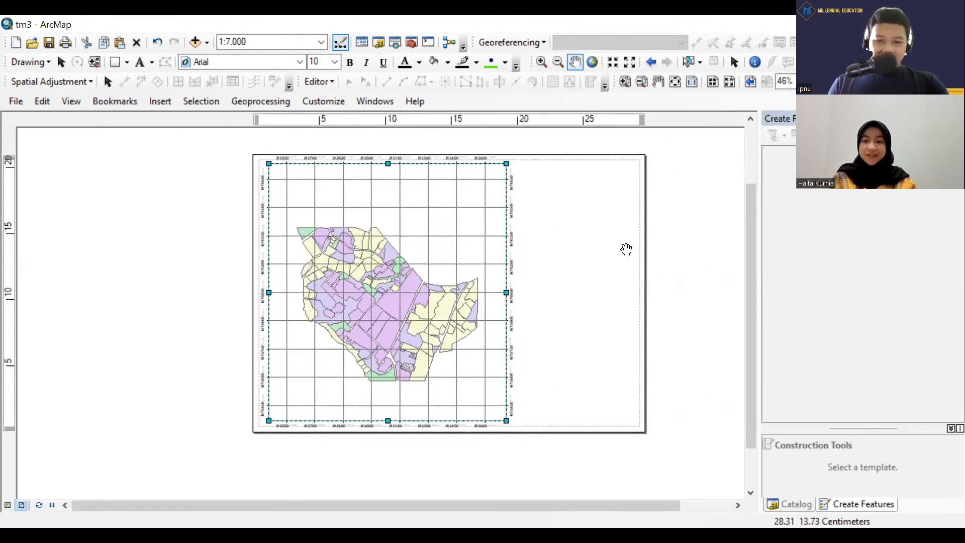